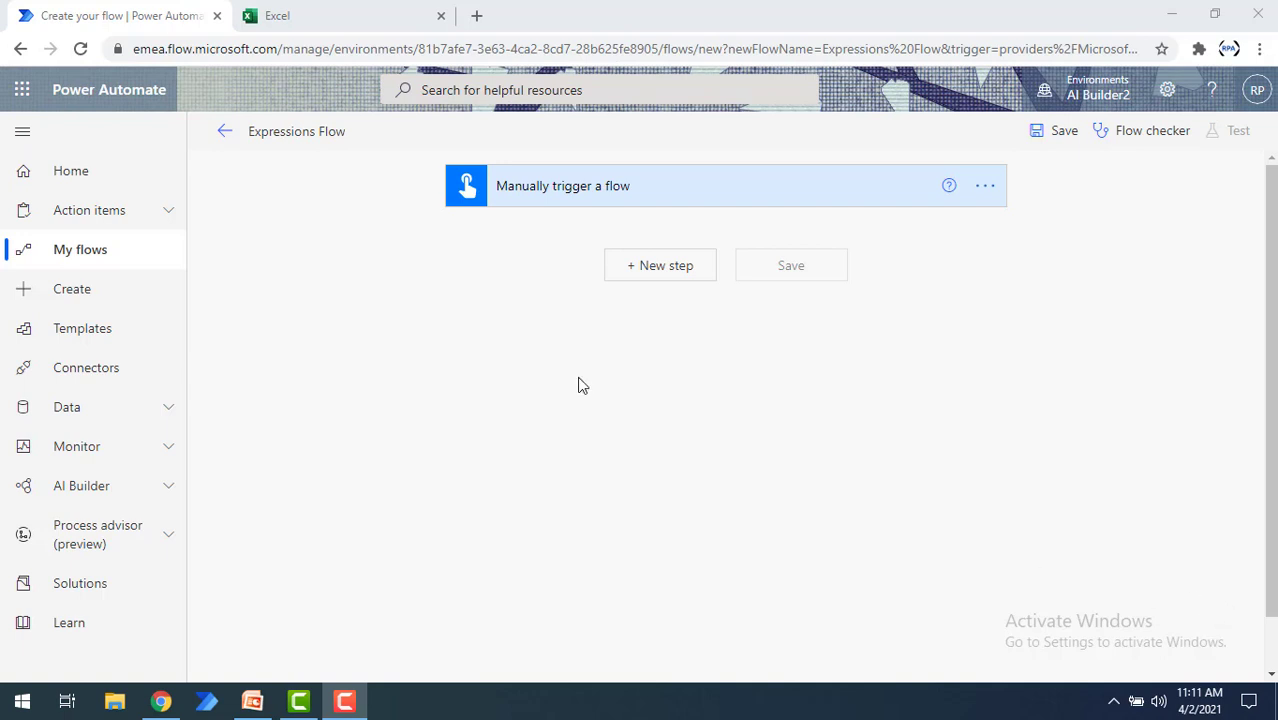
Step: Expand the Expressions Flow's 'Manually trigger a flow' card to reveal its input options
left_click(541, 204)
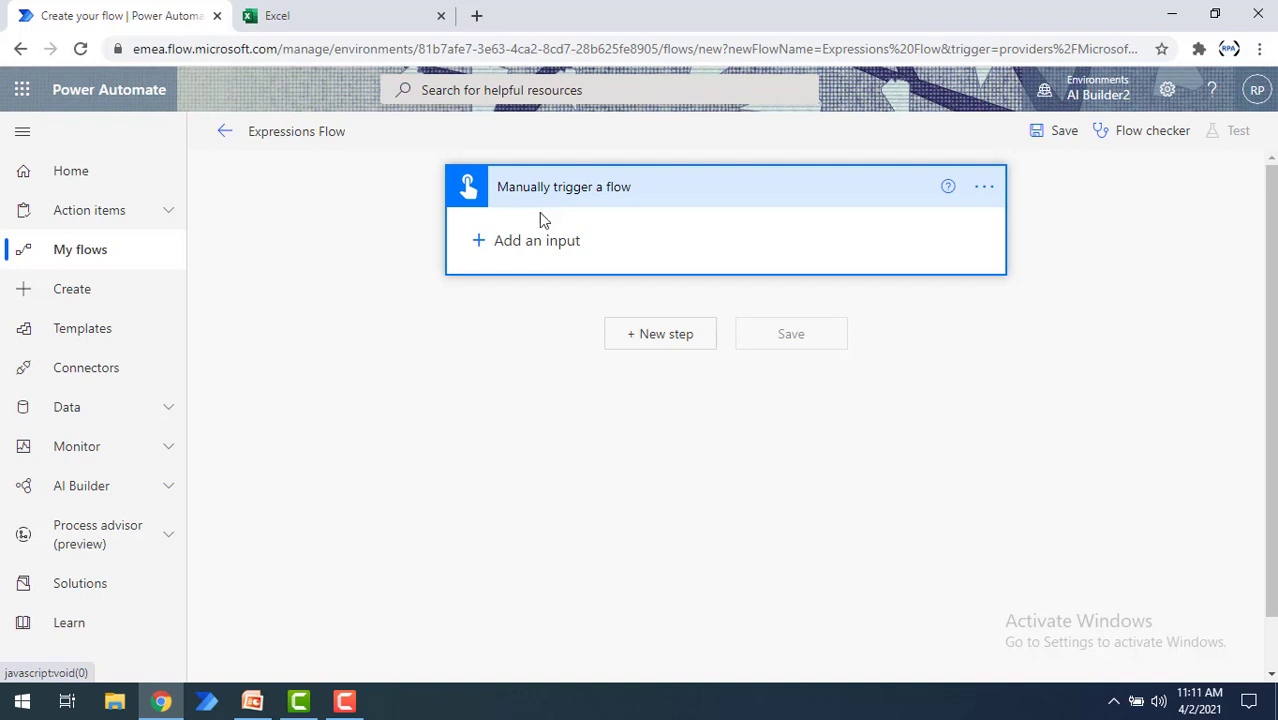
Step: Add a text input to the trigger titled 'Input text1'
left_click(528, 241)
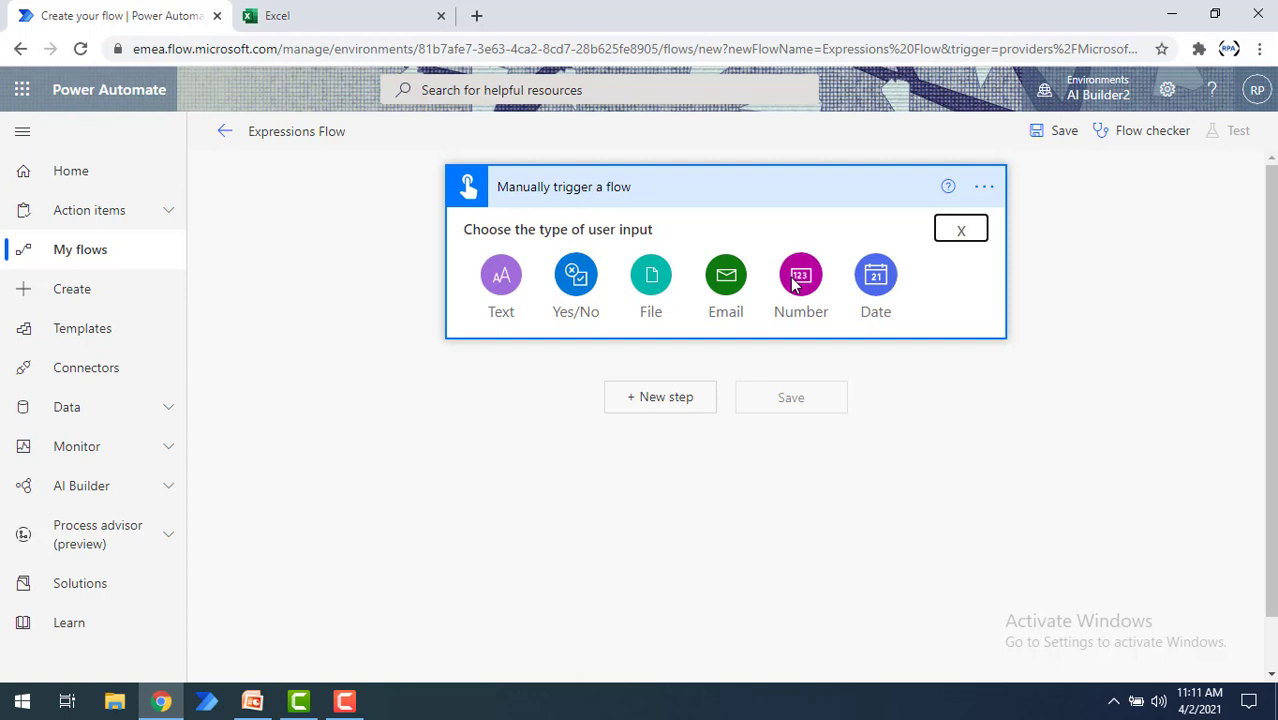
left_click(501, 280)
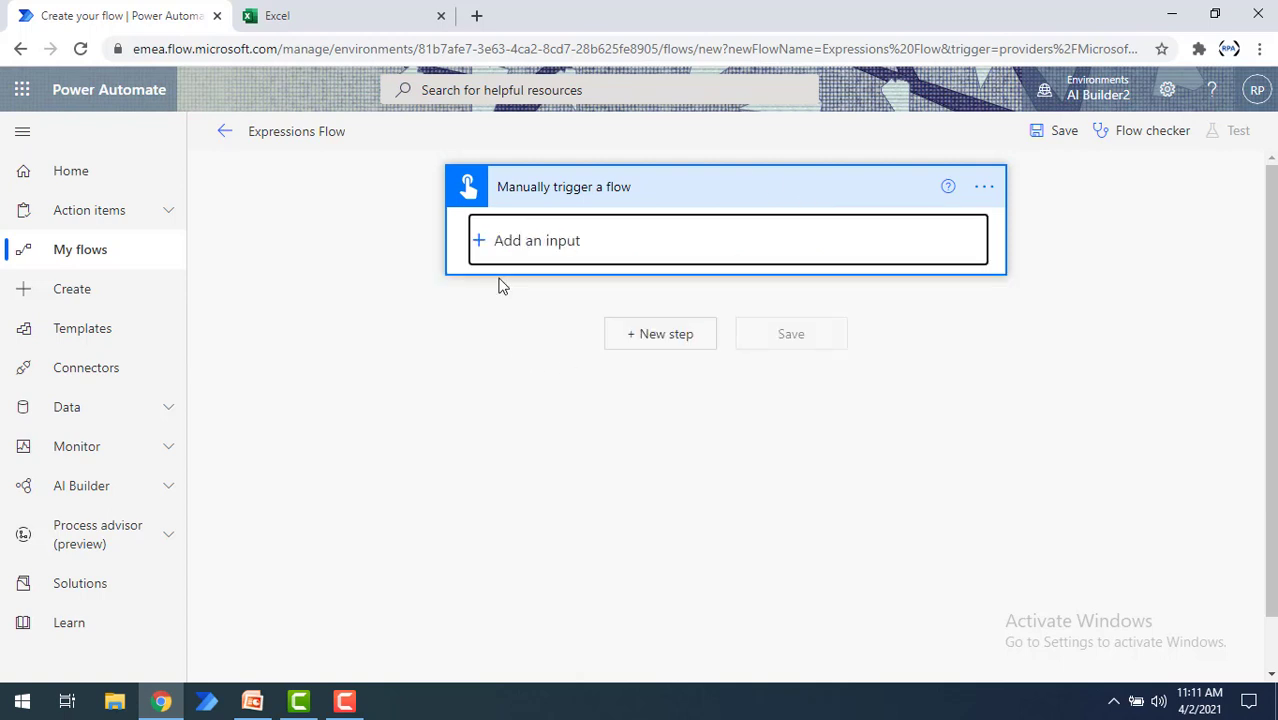
left_click(553, 230)
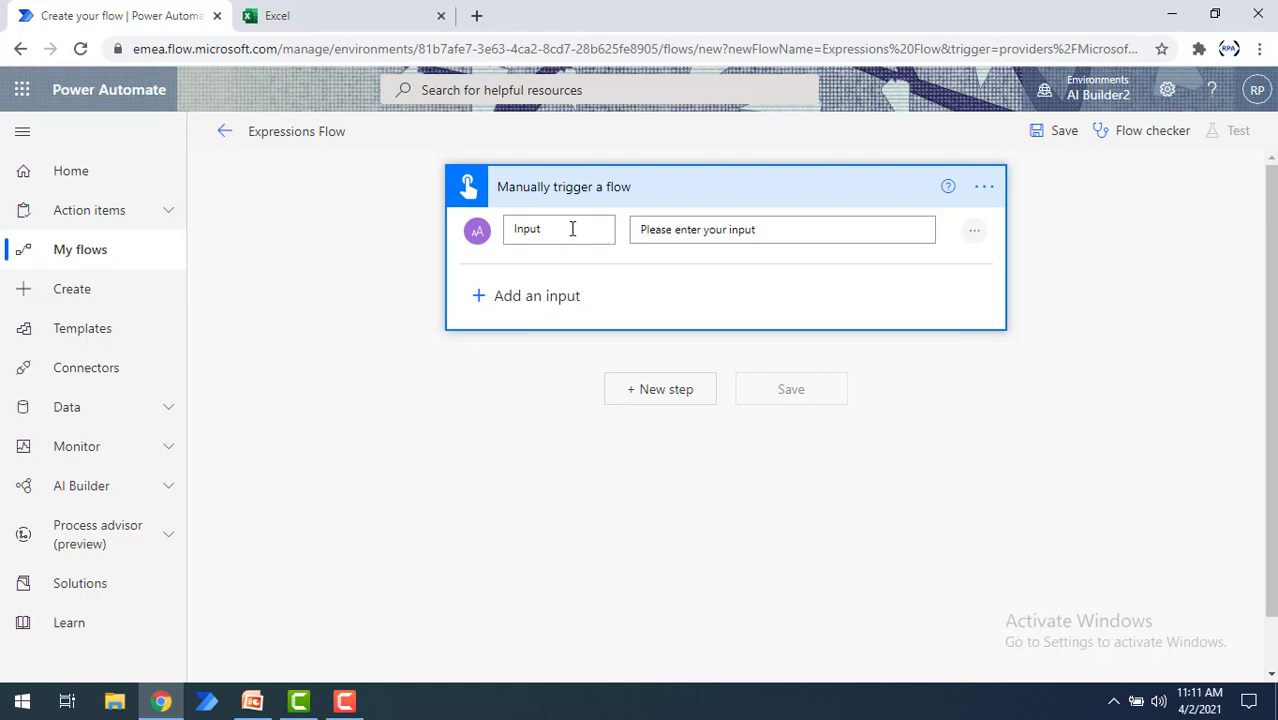
left_click_drag(533, 229, 565, 235)
key("BackSpace")
type("t te")
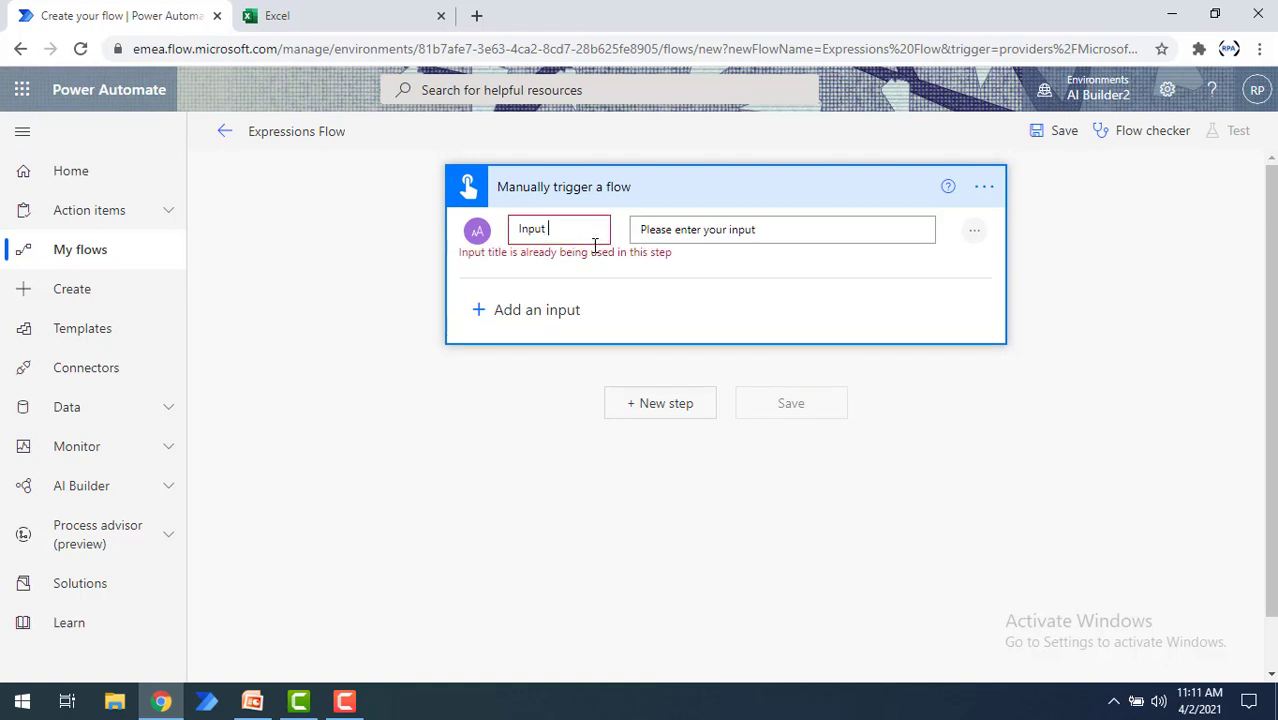
type("xt1")
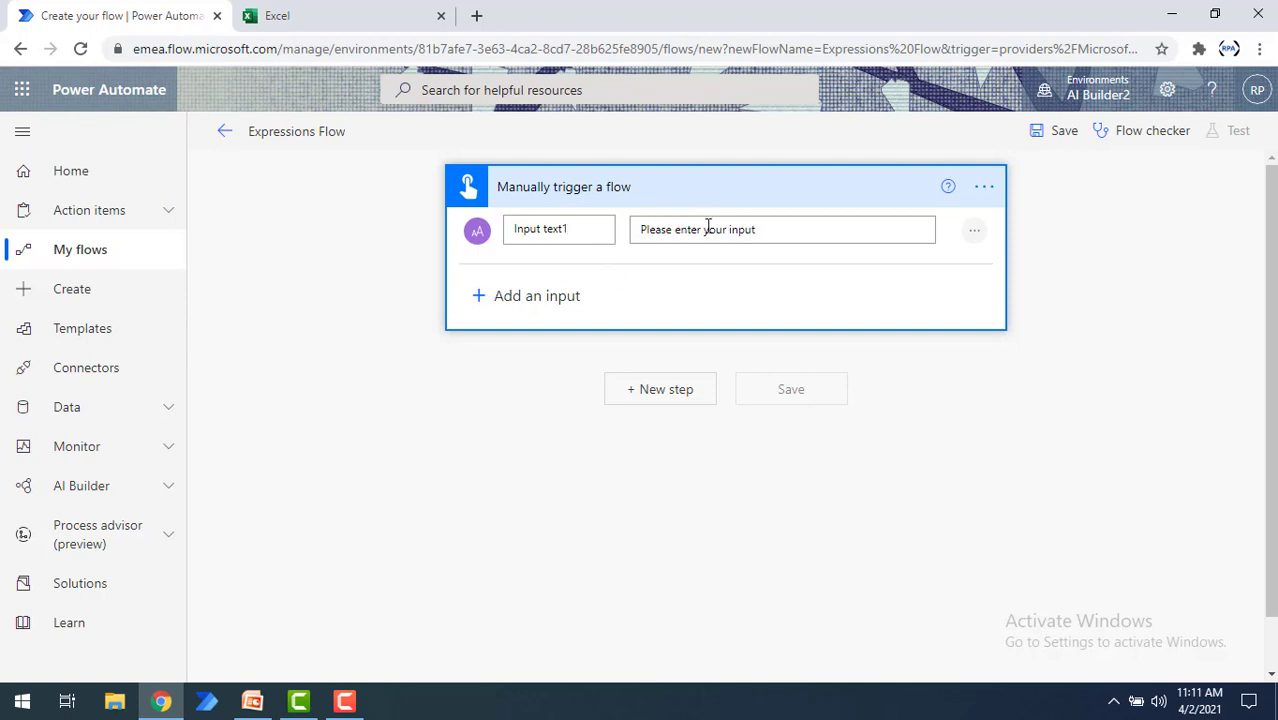
Step: Add a second text input to the trigger titled 'Input text2'
left_click(553, 296)
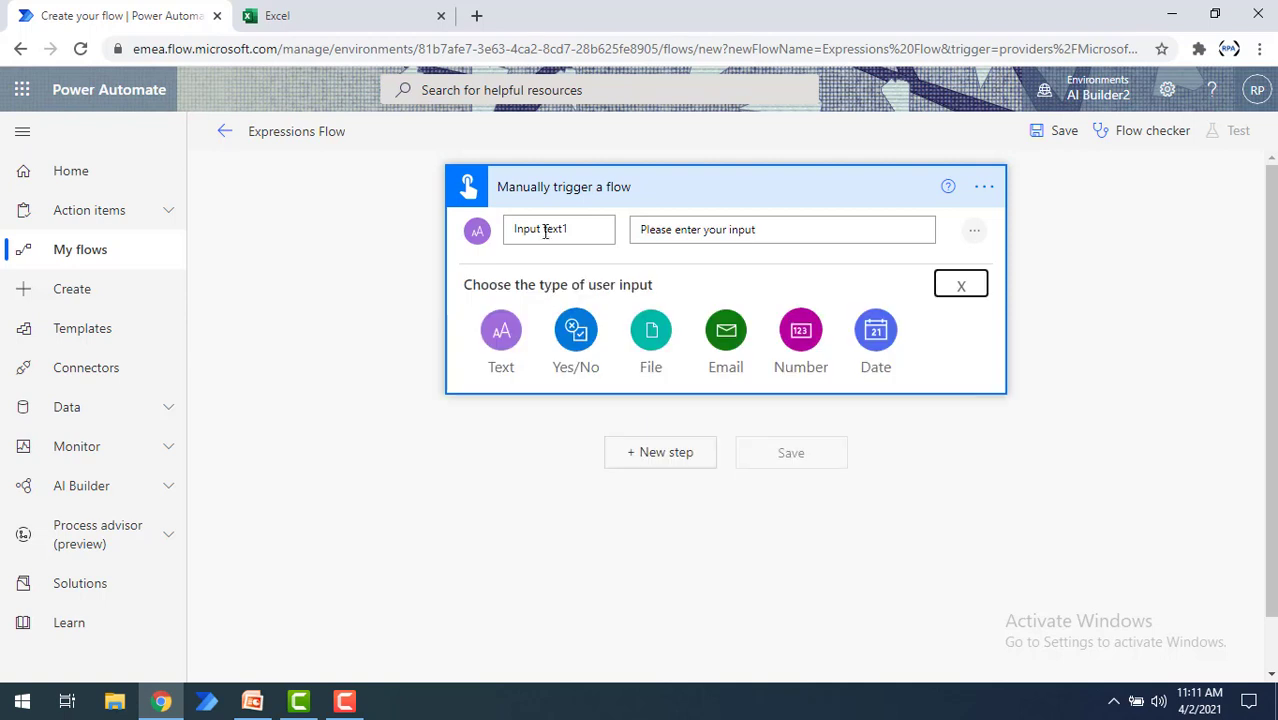
left_click(499, 328)
type("Input text1")
key("BackSpace")
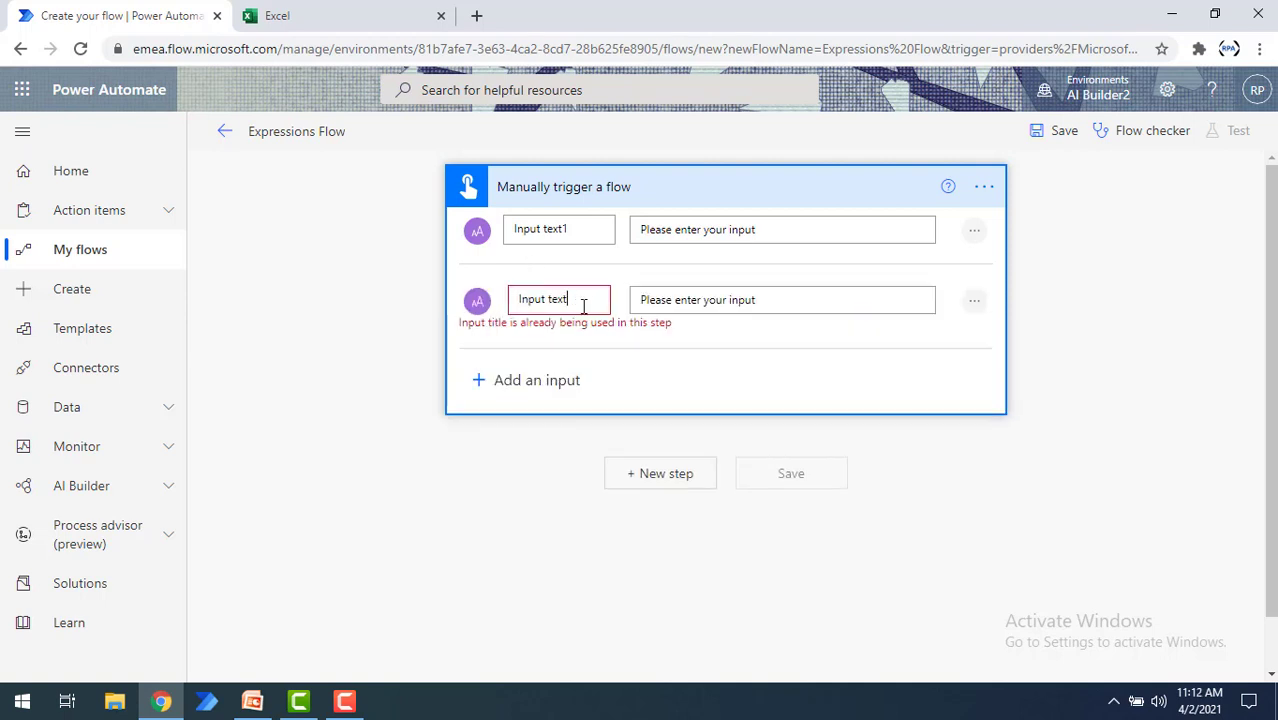
type("2")
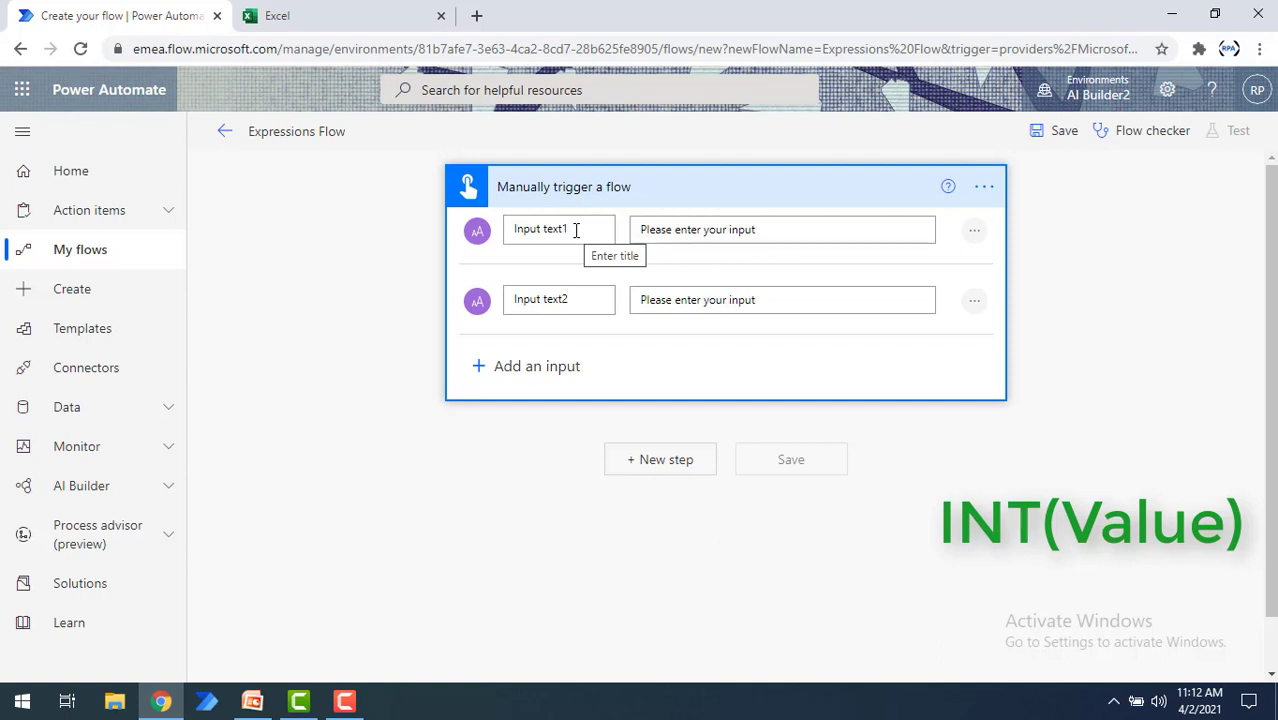
Step: Add a Data Operation Compose step after the trigger and place the cursor in its Inputs
left_click(663, 462)
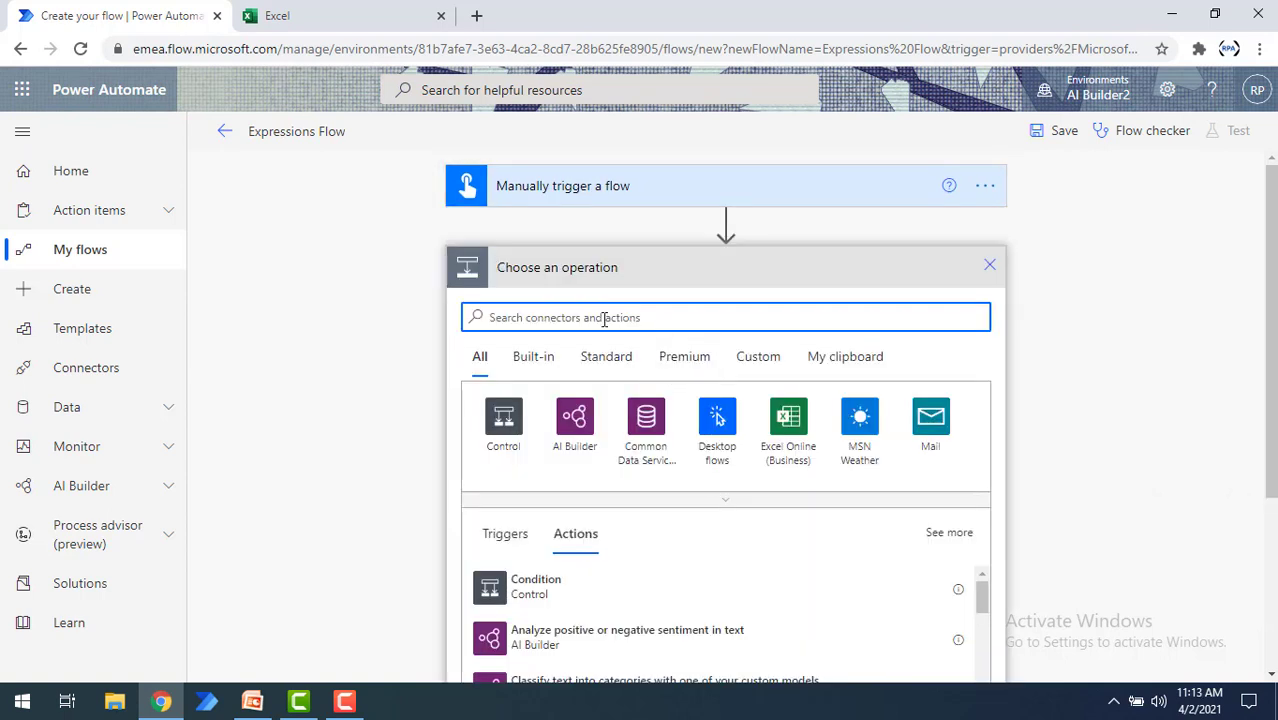
type("compose")
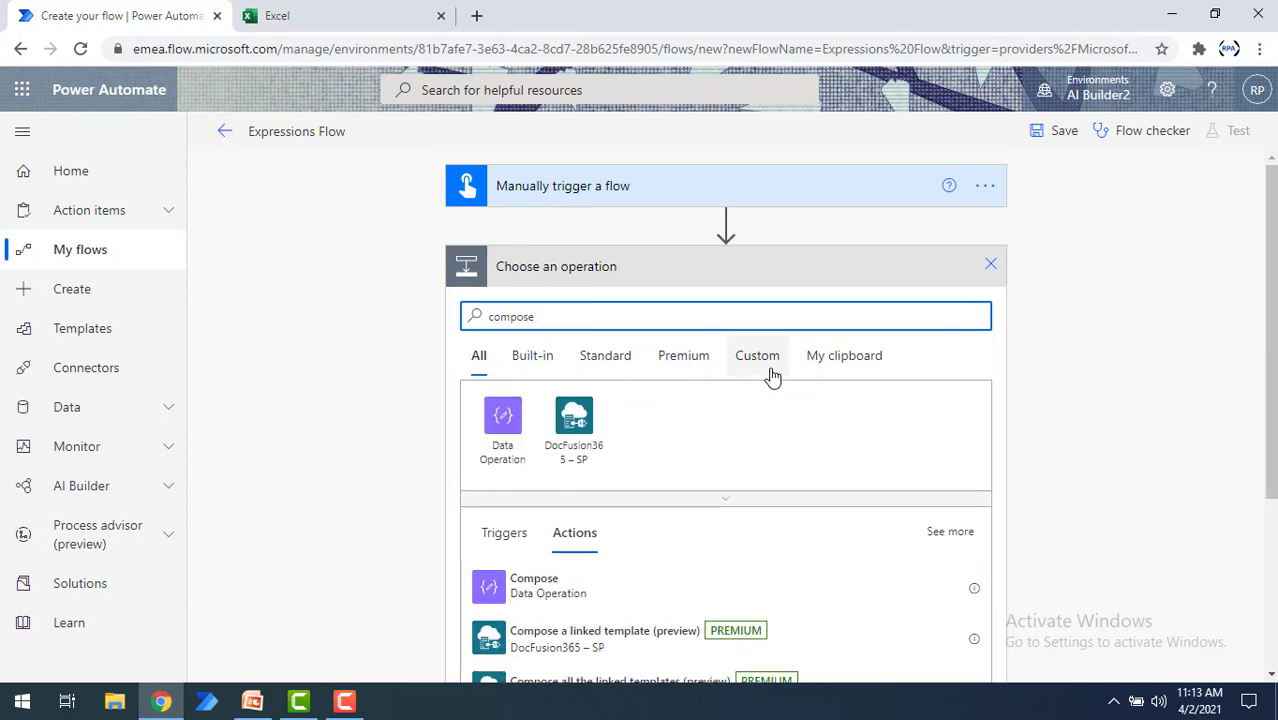
left_click(505, 422)
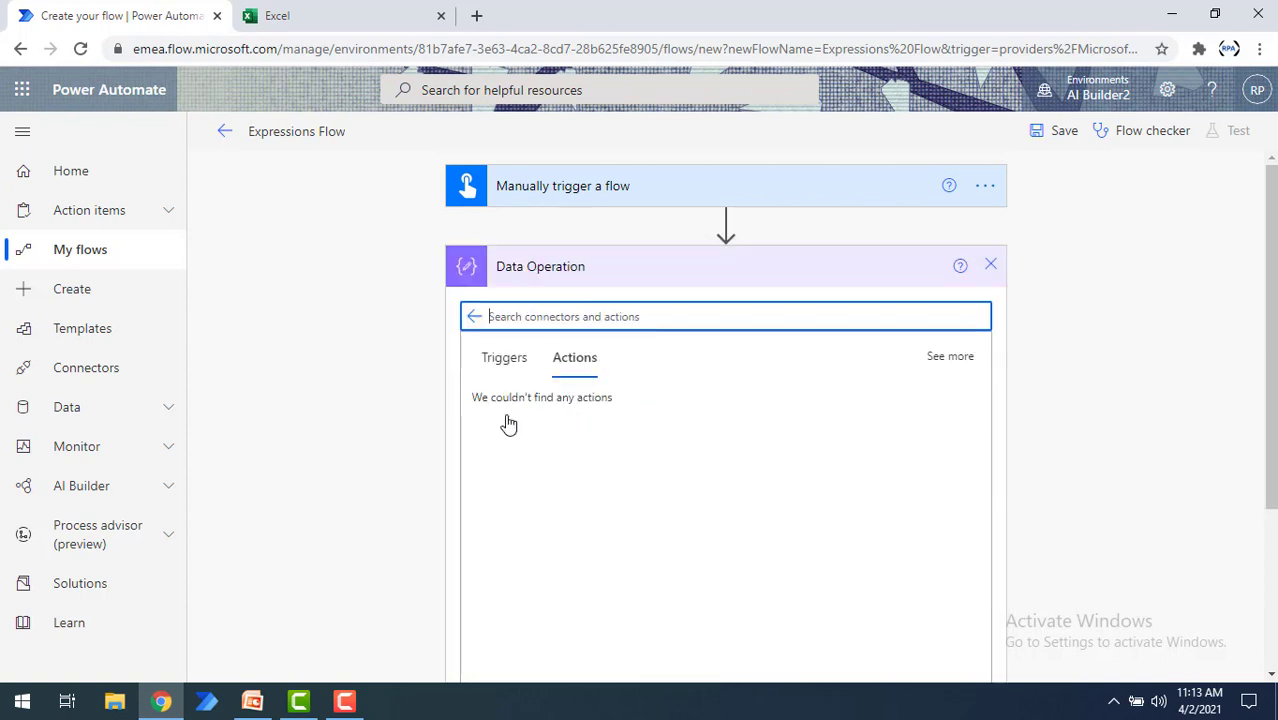
left_click(500, 400)
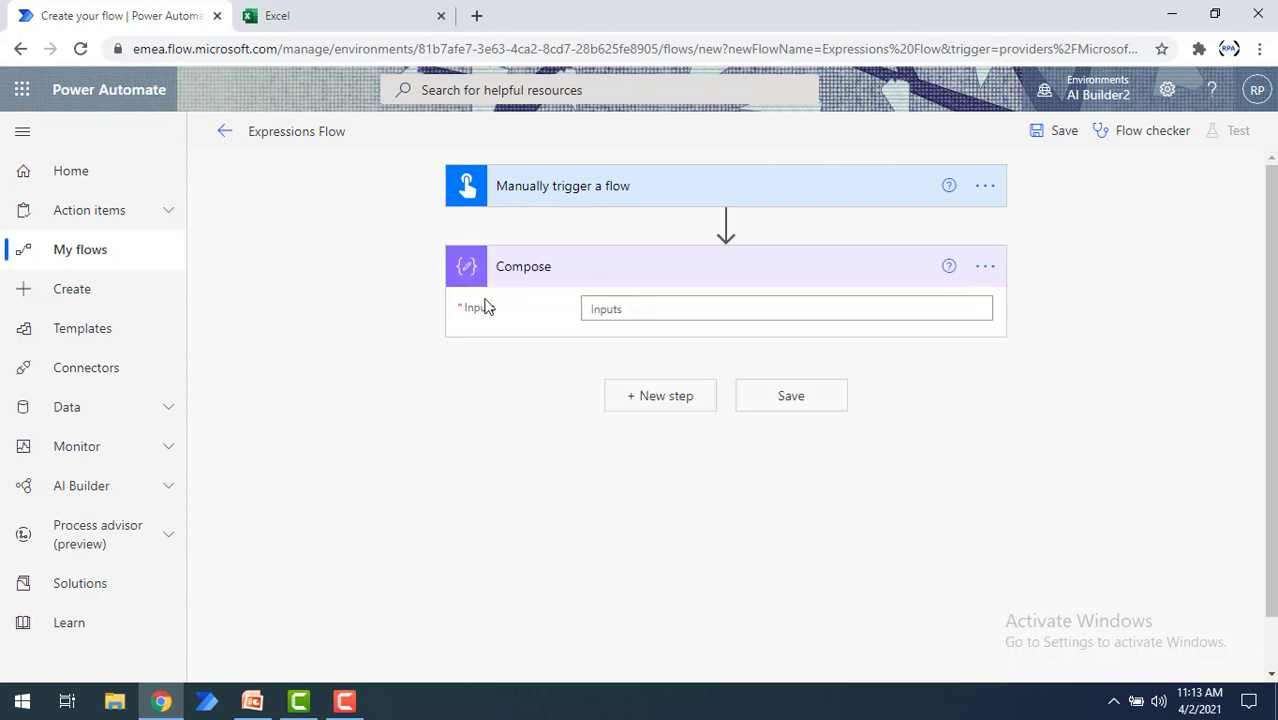
left_click(606, 311)
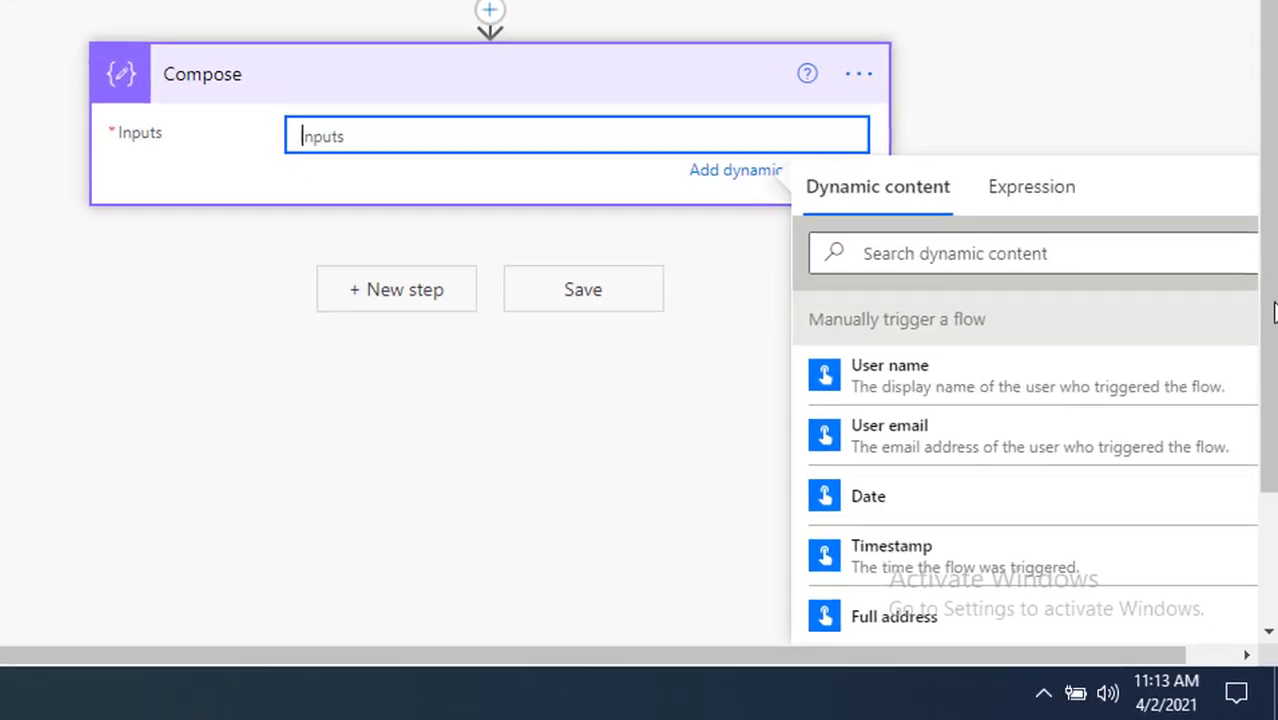
Step: Draft an add() expression combining Input text1 and Input text2 for the Compose input
left_click(1048, 194)
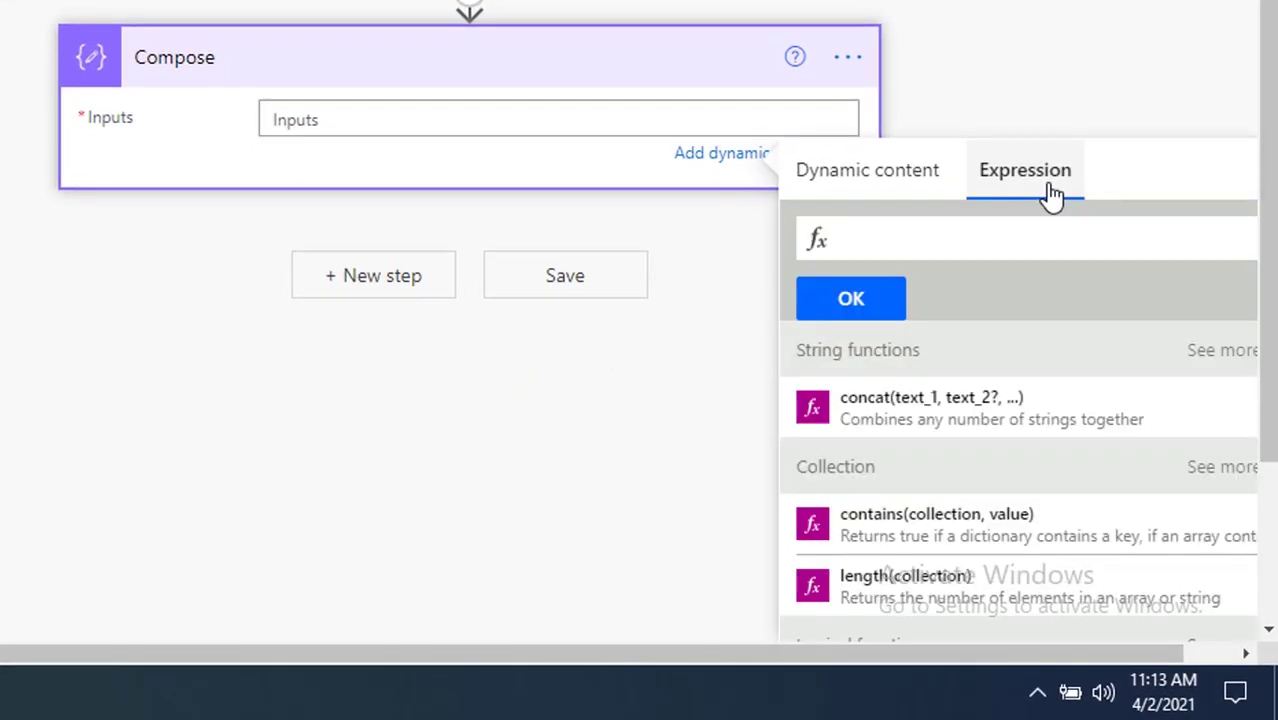
scroll(1013, 447, "down", 10)
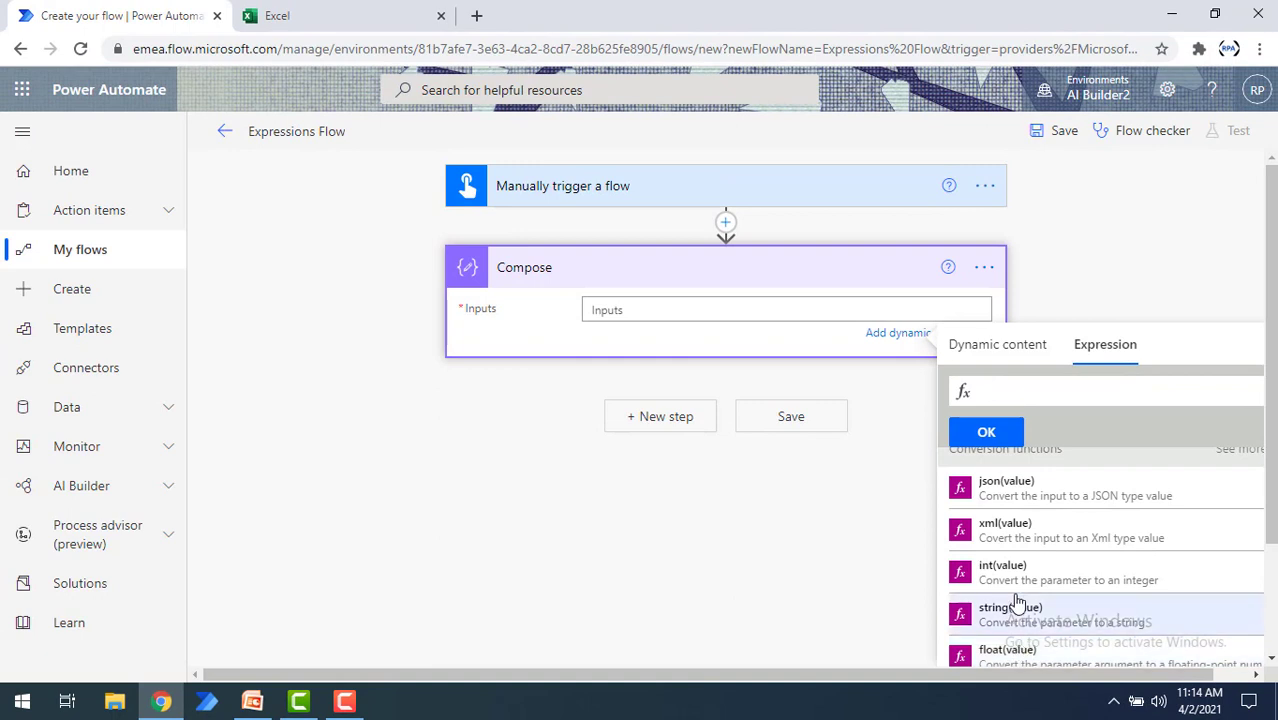
scroll(1030, 585, "down", 3)
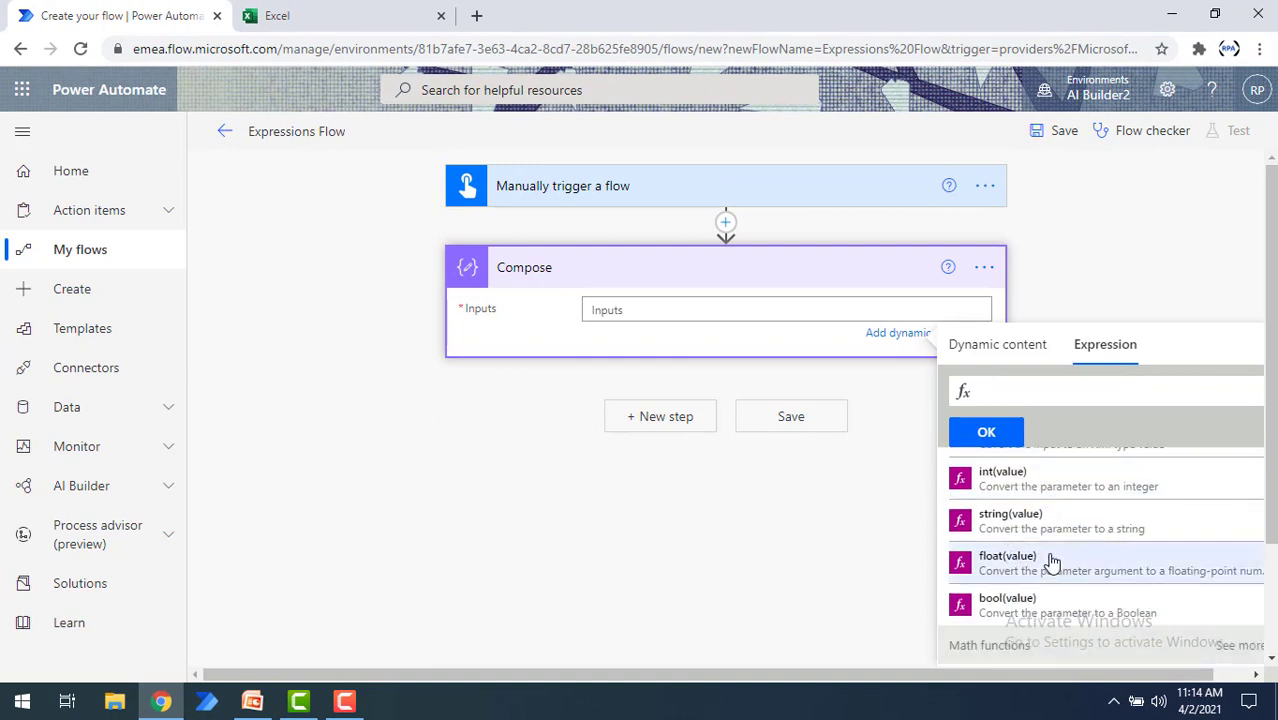
scroll(1017, 618, "down", 2)
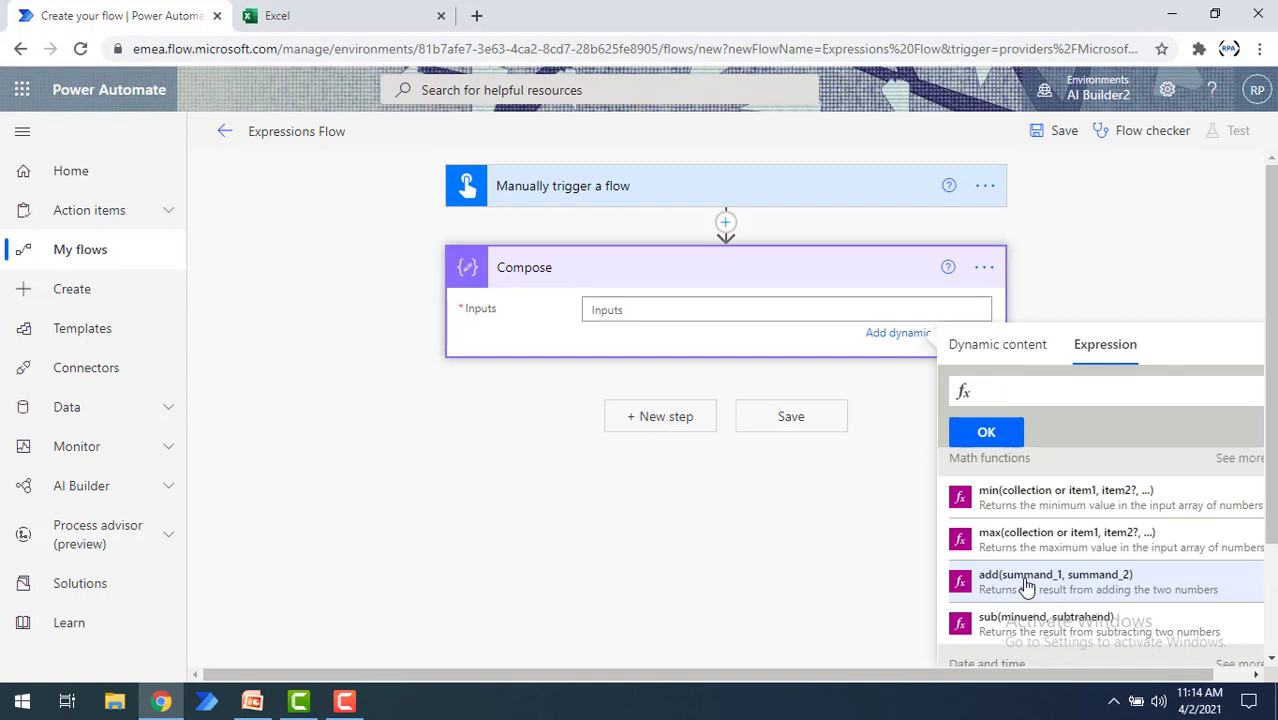
left_click(1027, 587)
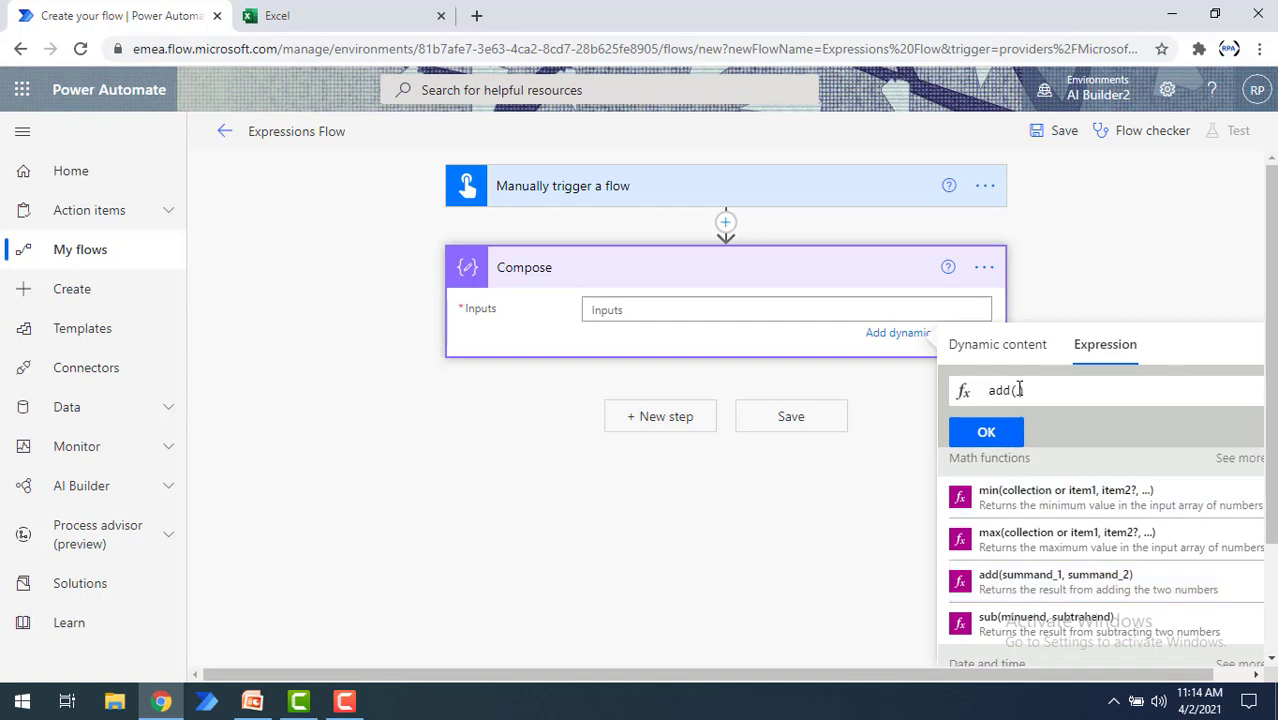
left_click(1010, 352)
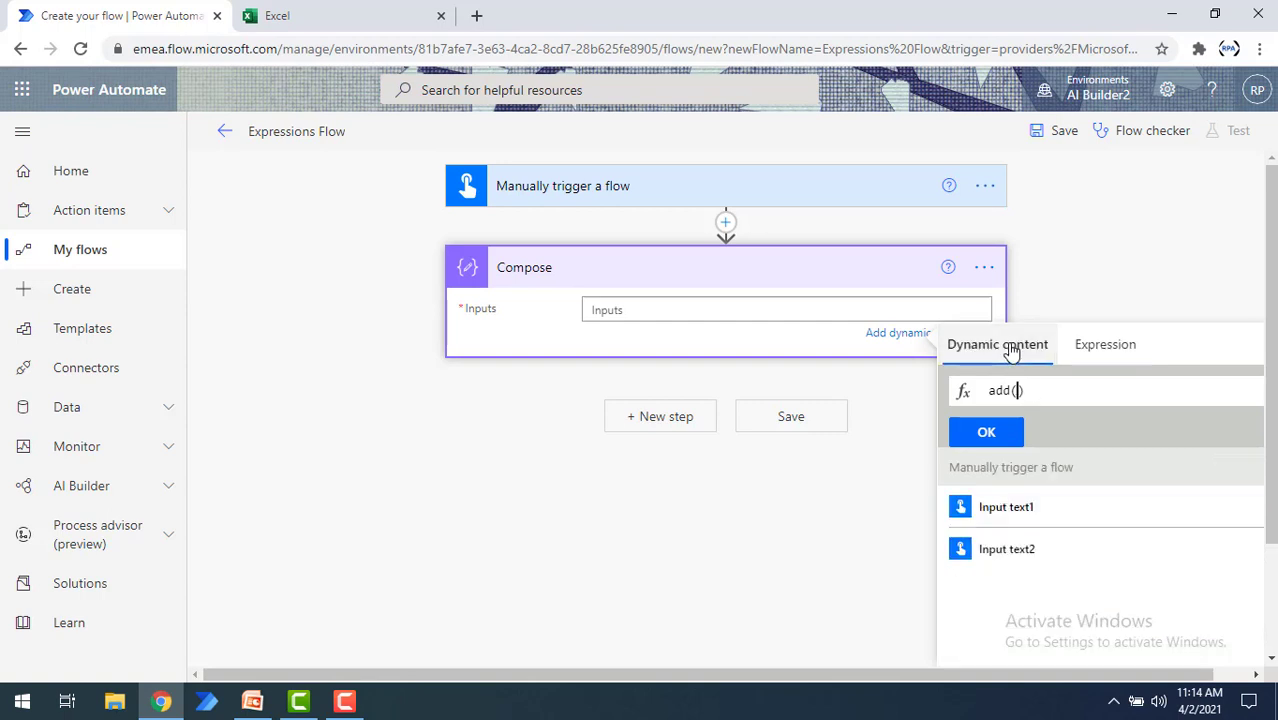
left_click(1006, 516)
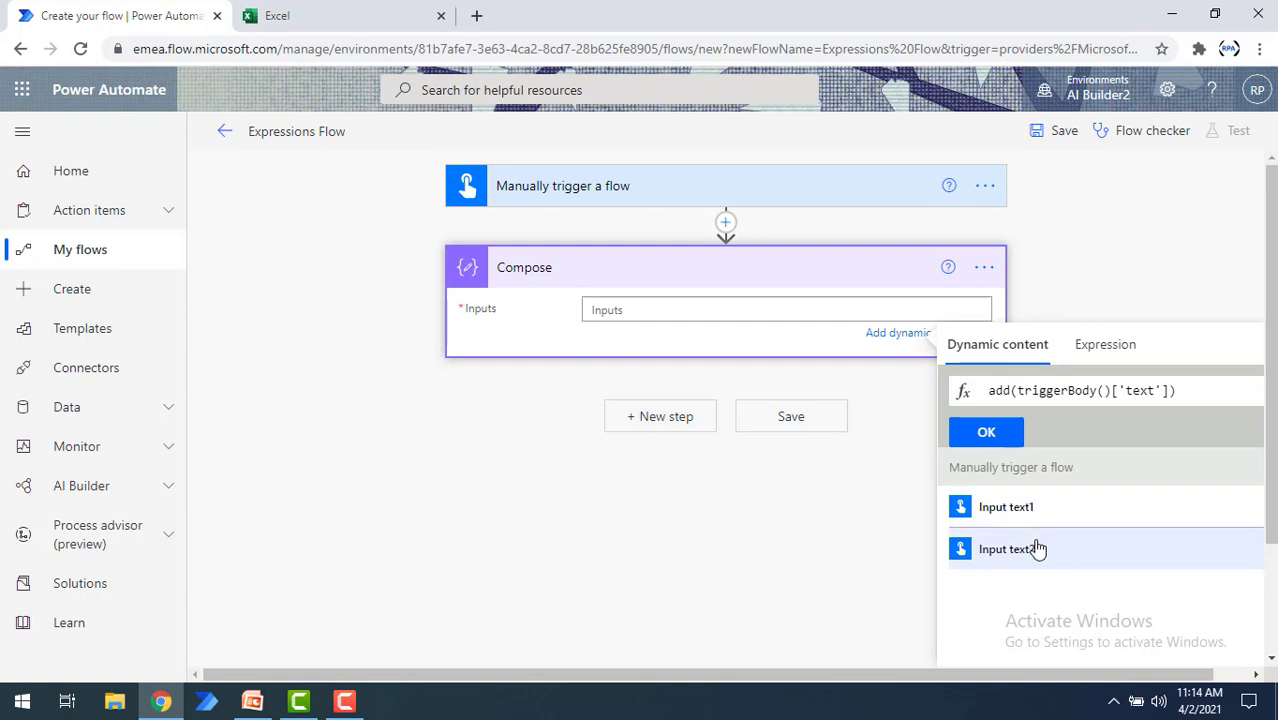
type(",")
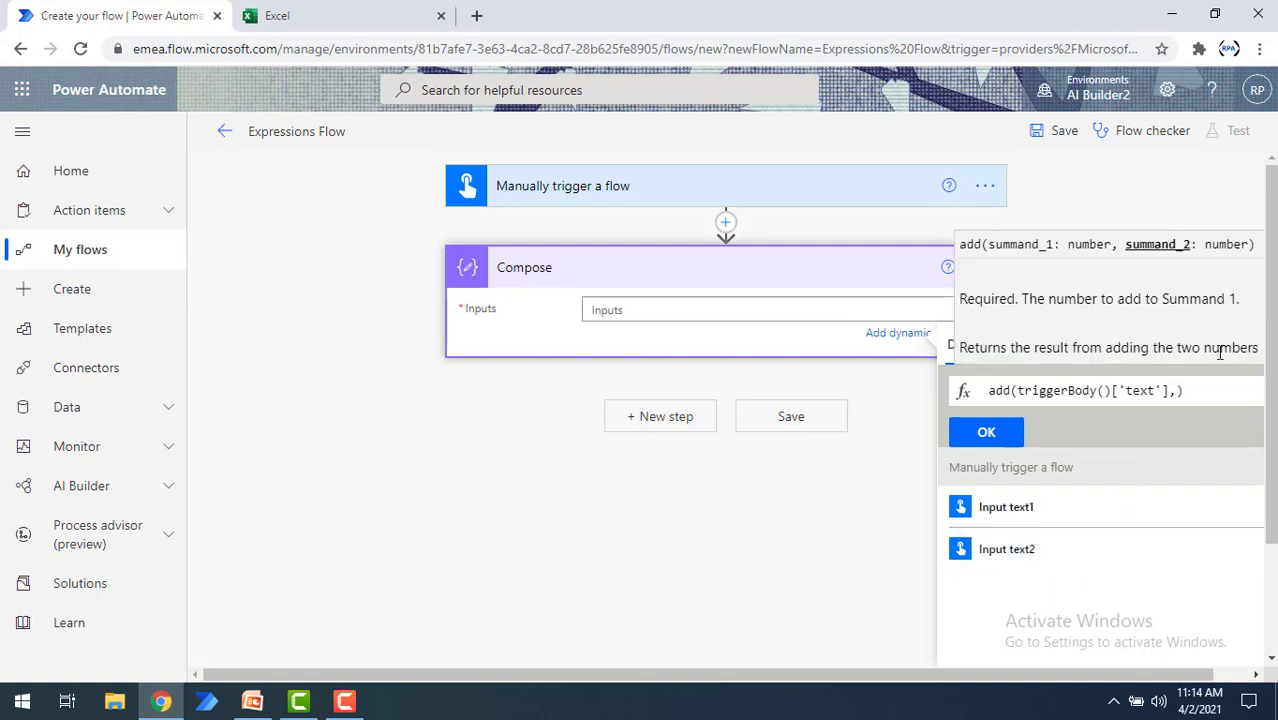
left_click(1019, 562)
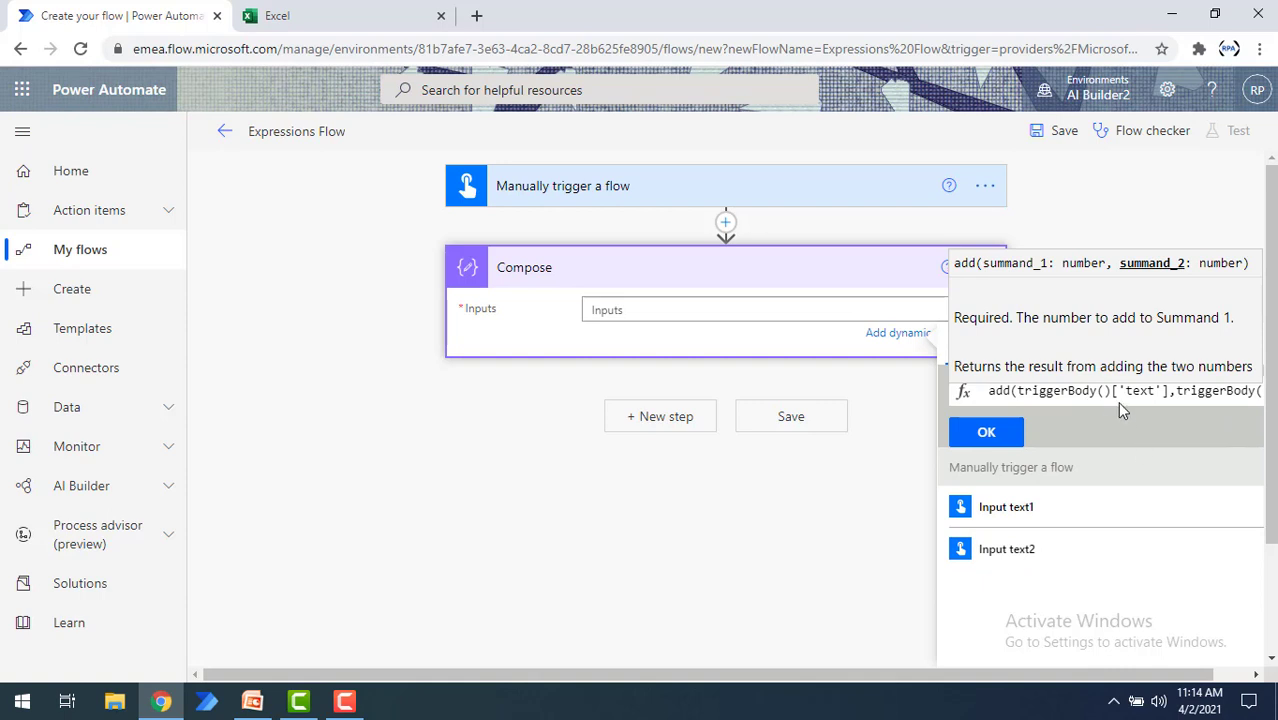
Step: Apply the add() expression to the Compose Inputs and save the flow
left_click(790, 420)
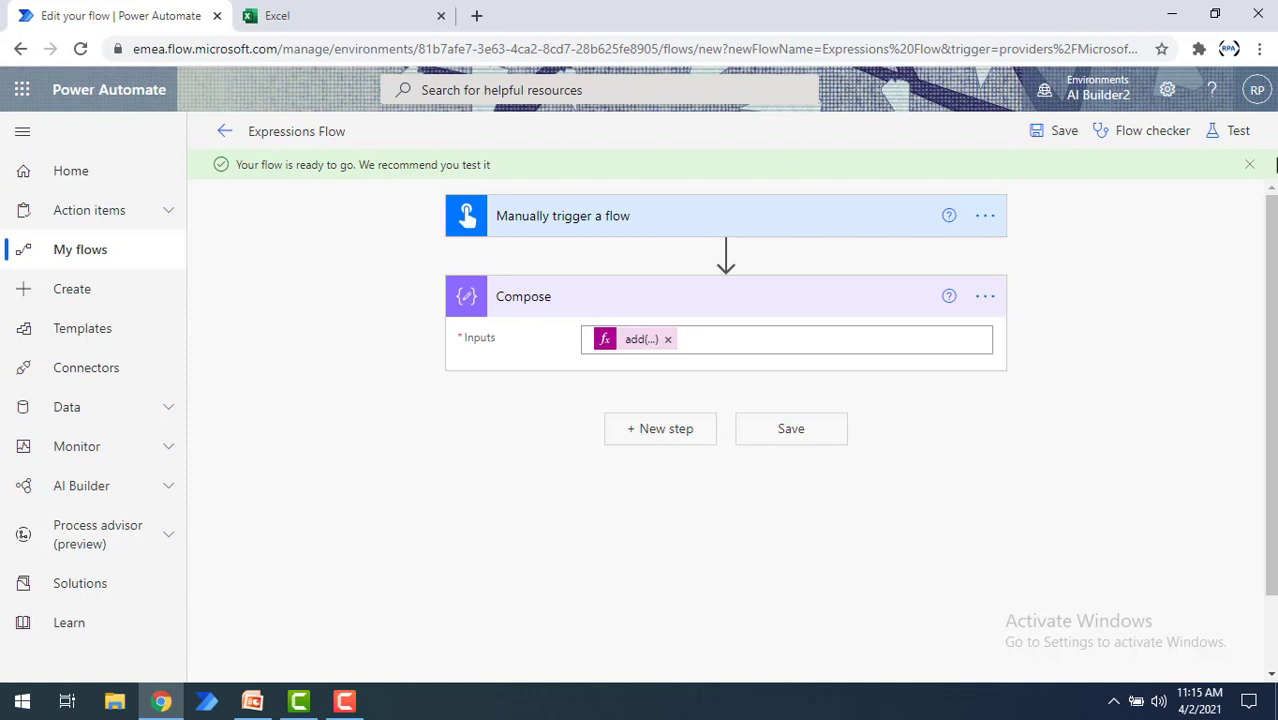
Step: Start a manual test and enter 10 for Input text1 and 25 for Input text2
left_click(1238, 133)
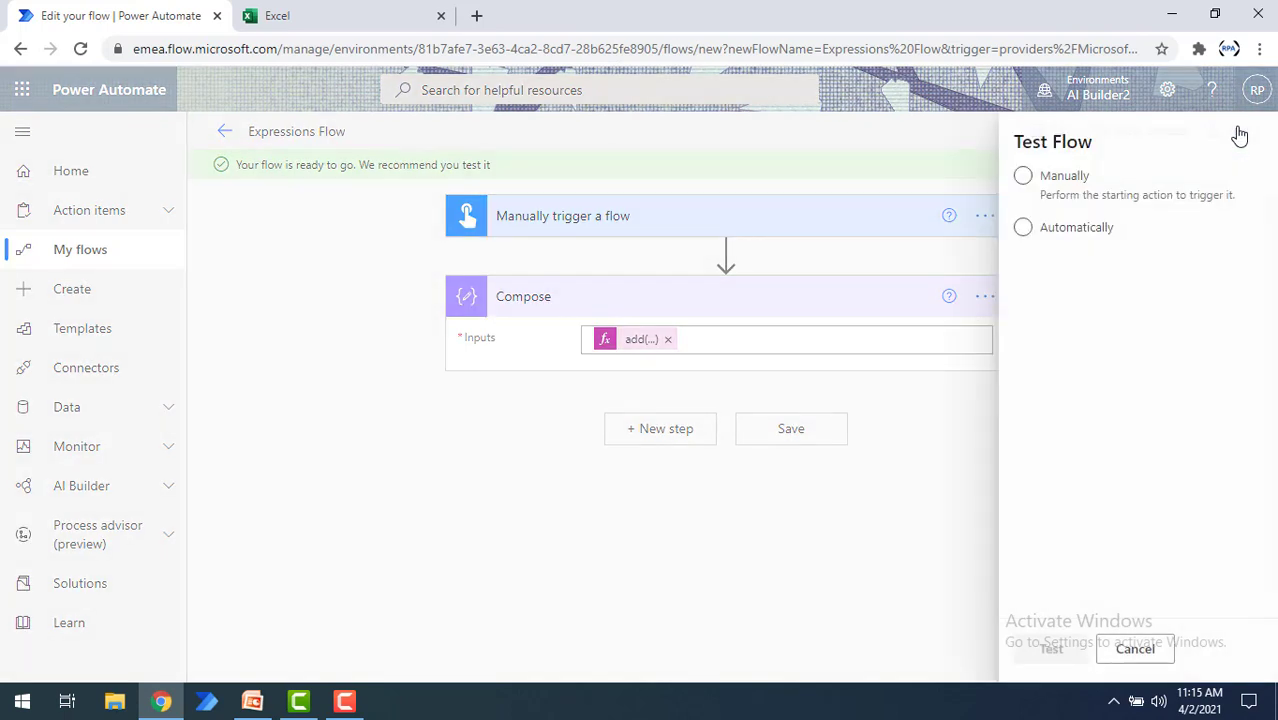
left_click(988, 180)
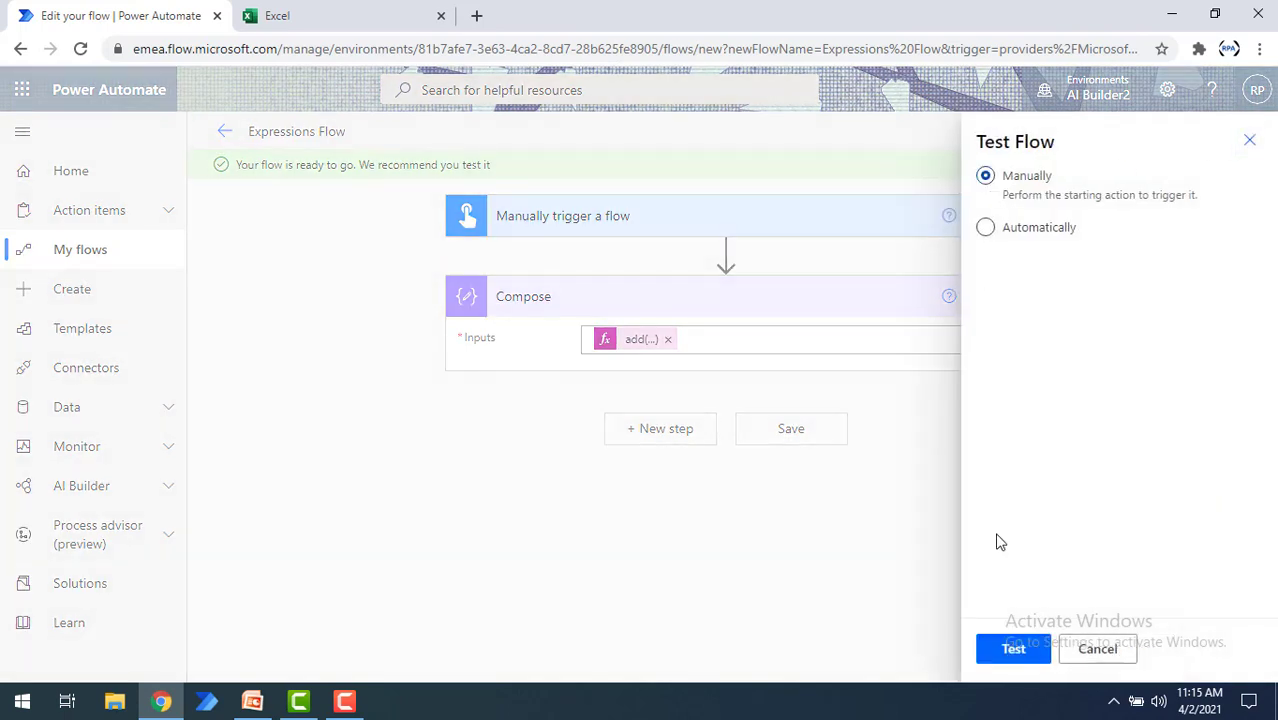
left_click(1013, 649)
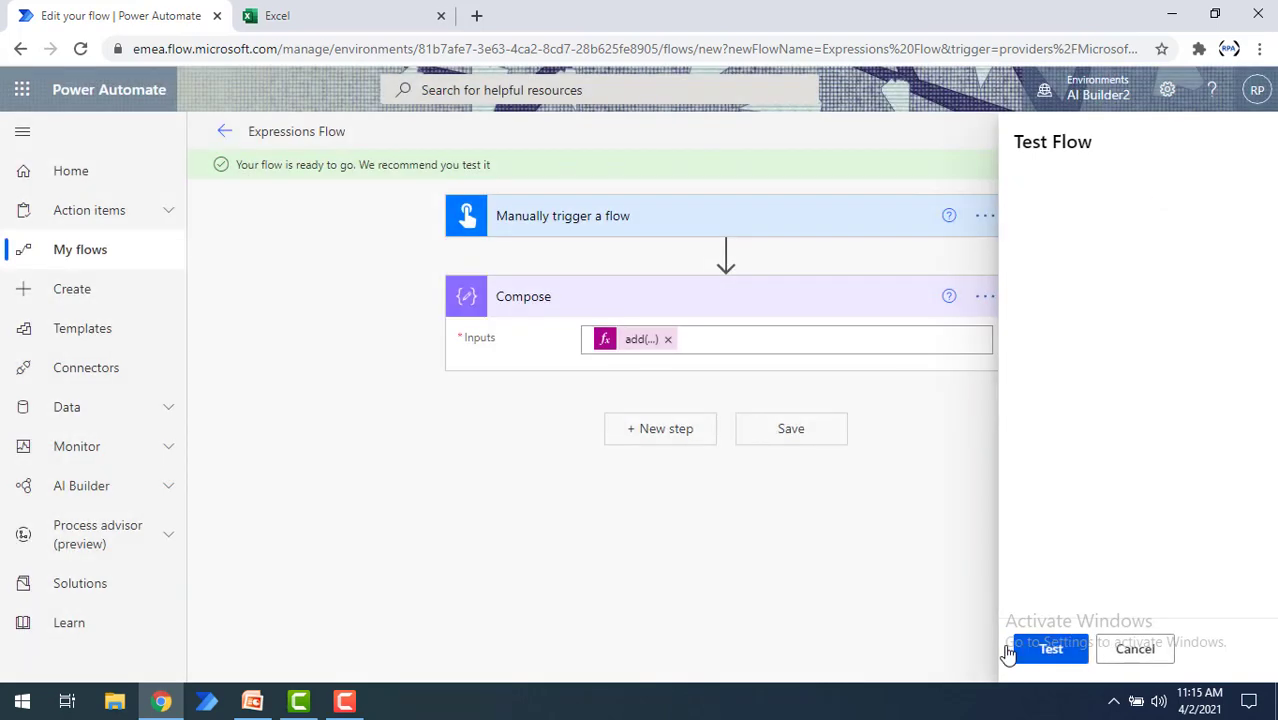
left_click(957, 205)
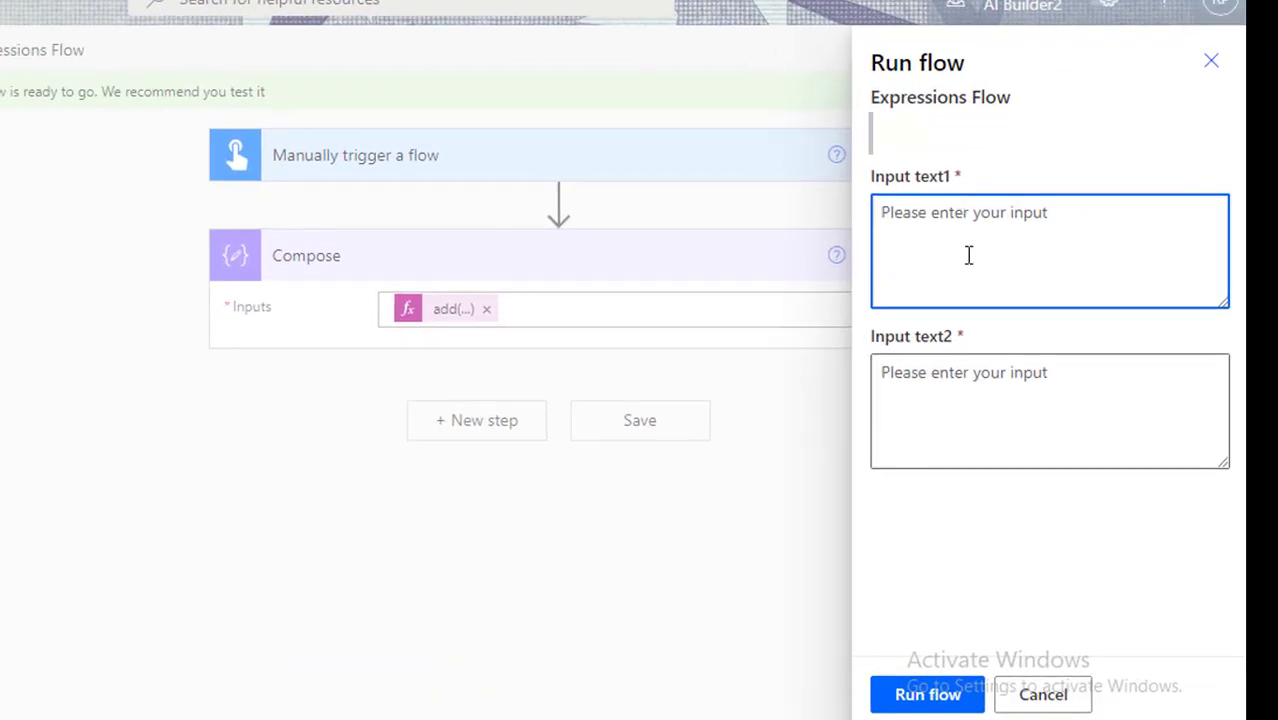
type("10")
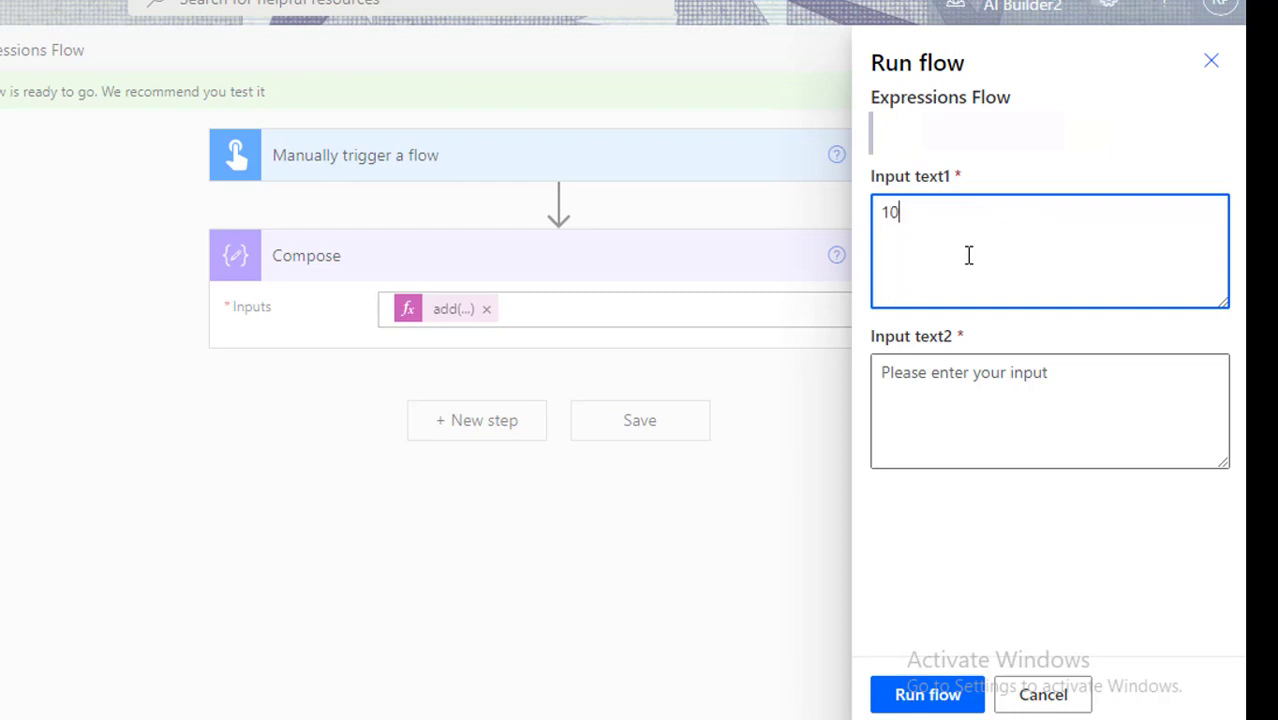
left_click(971, 397)
type("25")
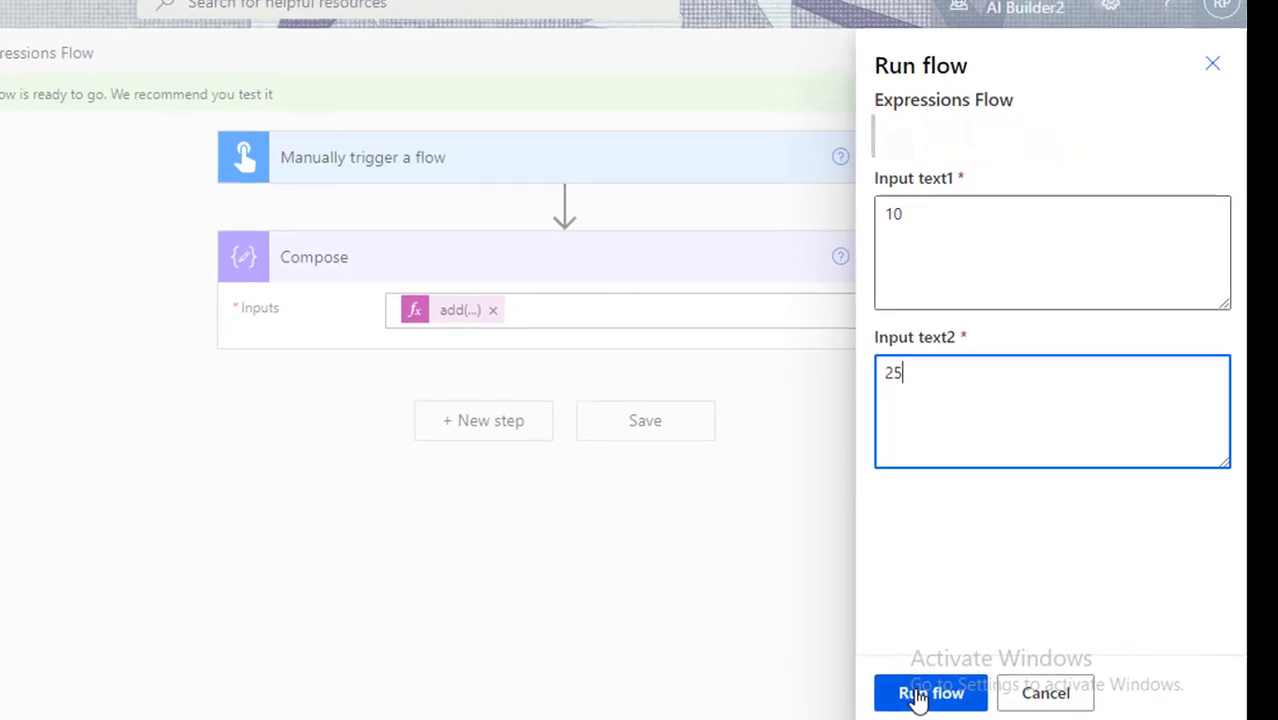
left_click(918, 698)
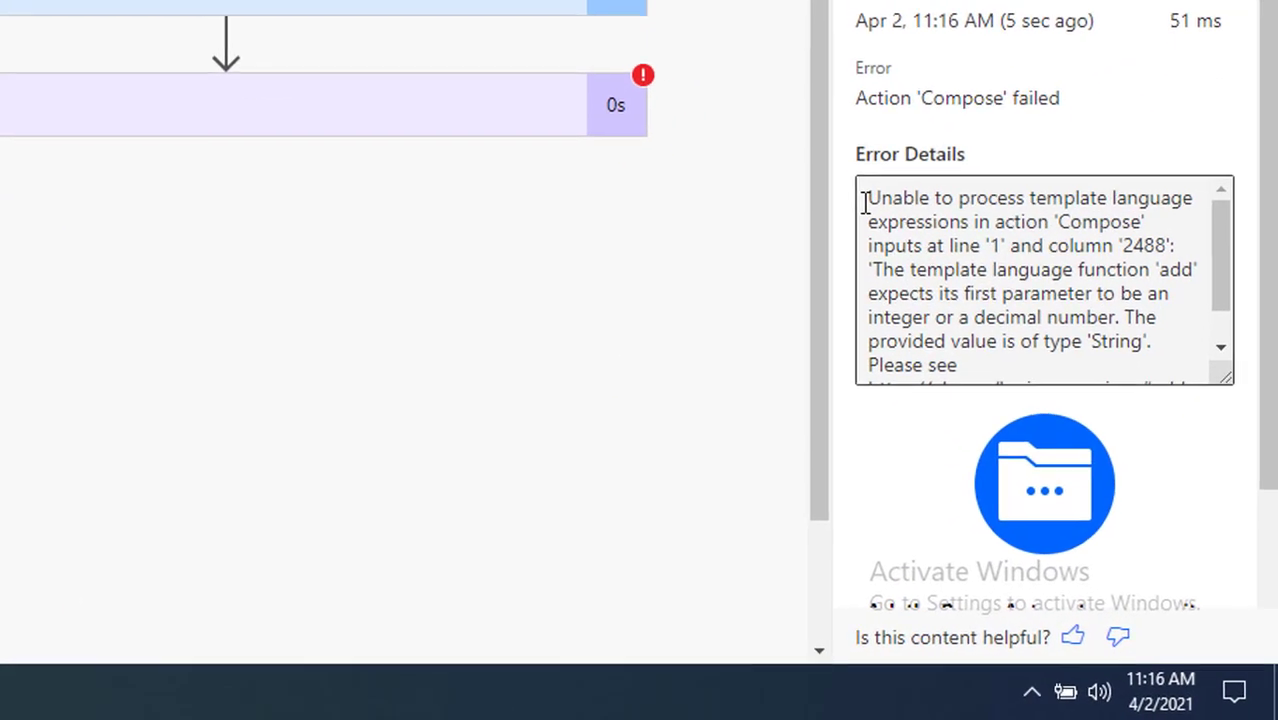
left_click_drag(1003, 372, 1043, 372)
left_click_drag(925, 195, 1196, 237)
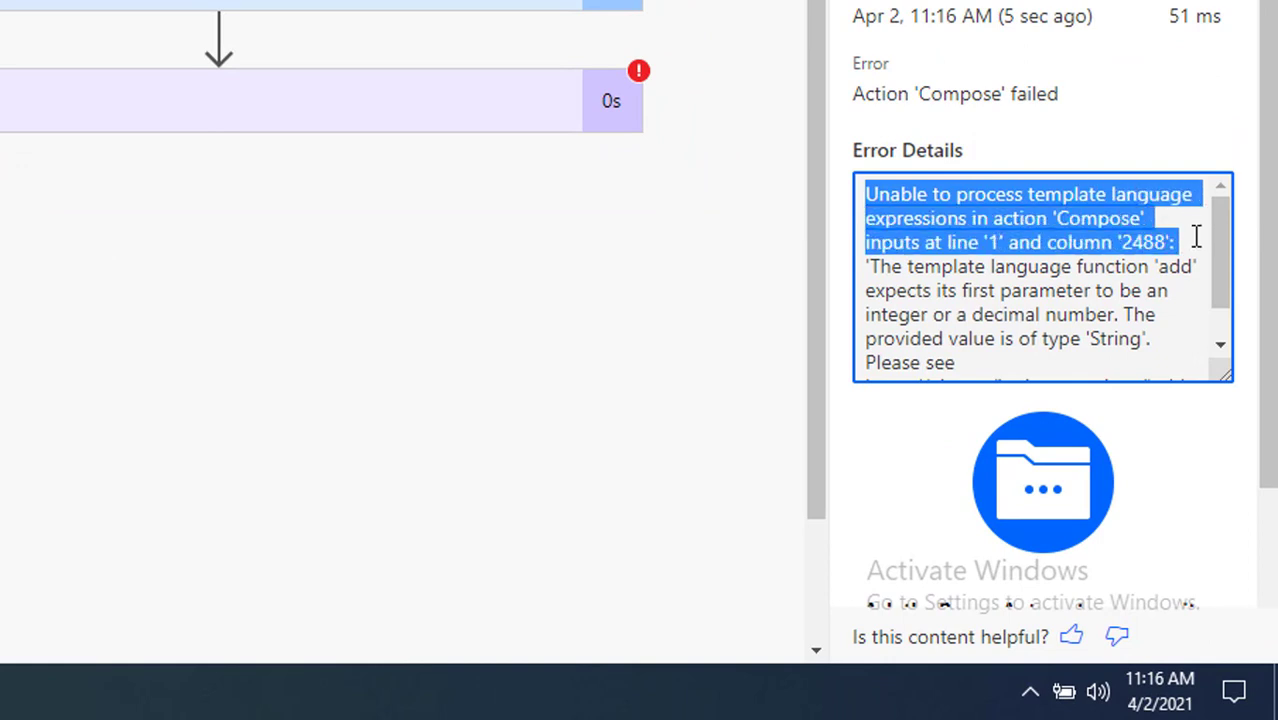
left_click(974, 335)
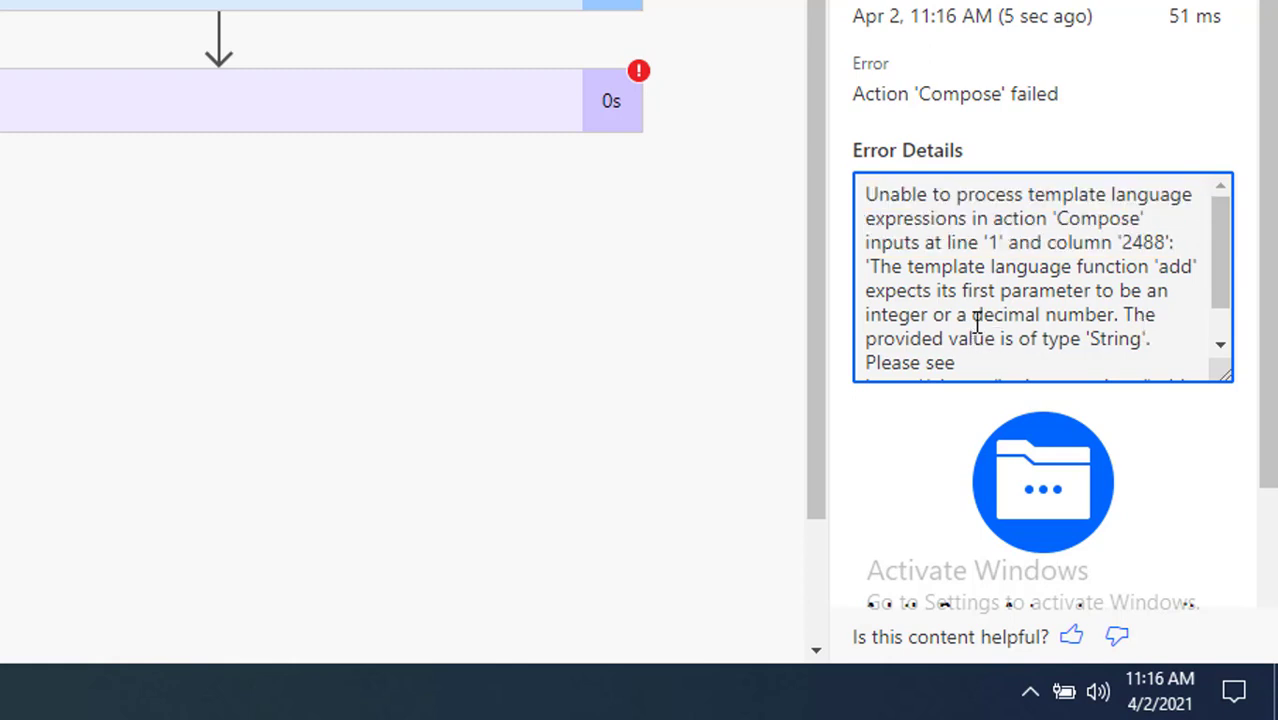
scroll(977, 323, "down", 1)
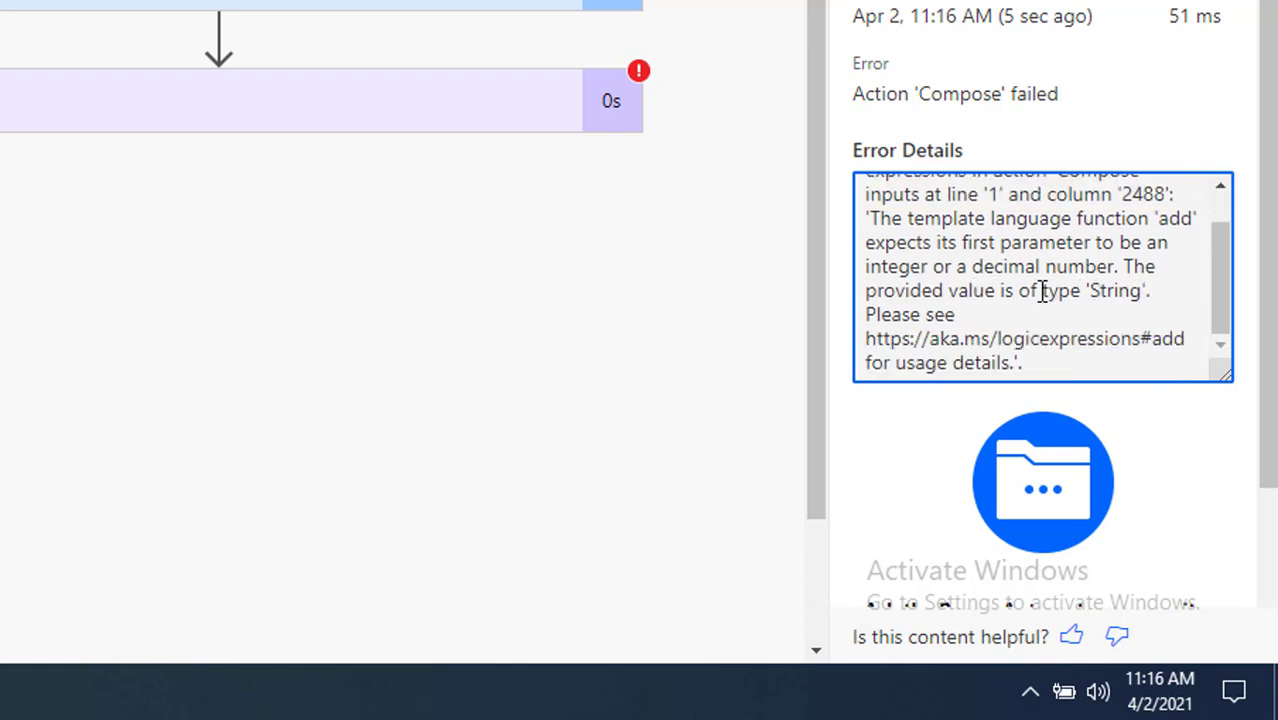
left_click_drag(1042, 290, 1142, 291)
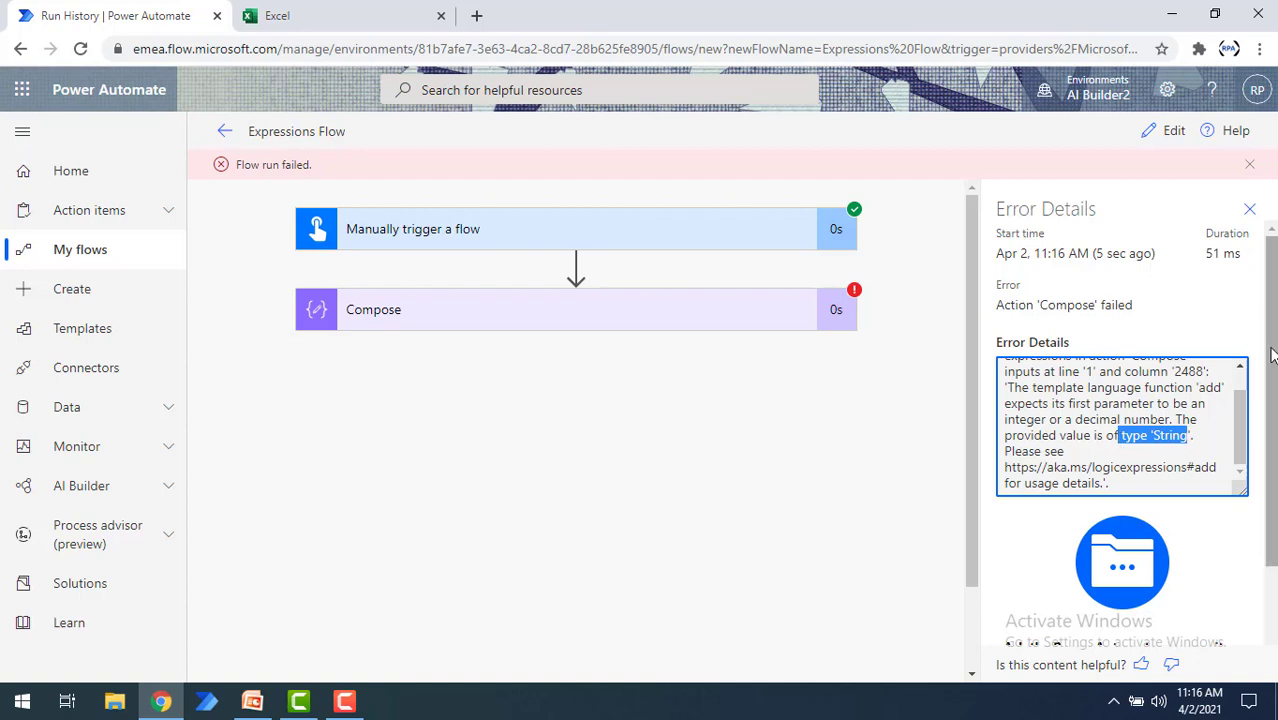
Step: Dismiss the error details and reopen the flow in edit mode
left_click(1253, 212)
left_click(1253, 212)
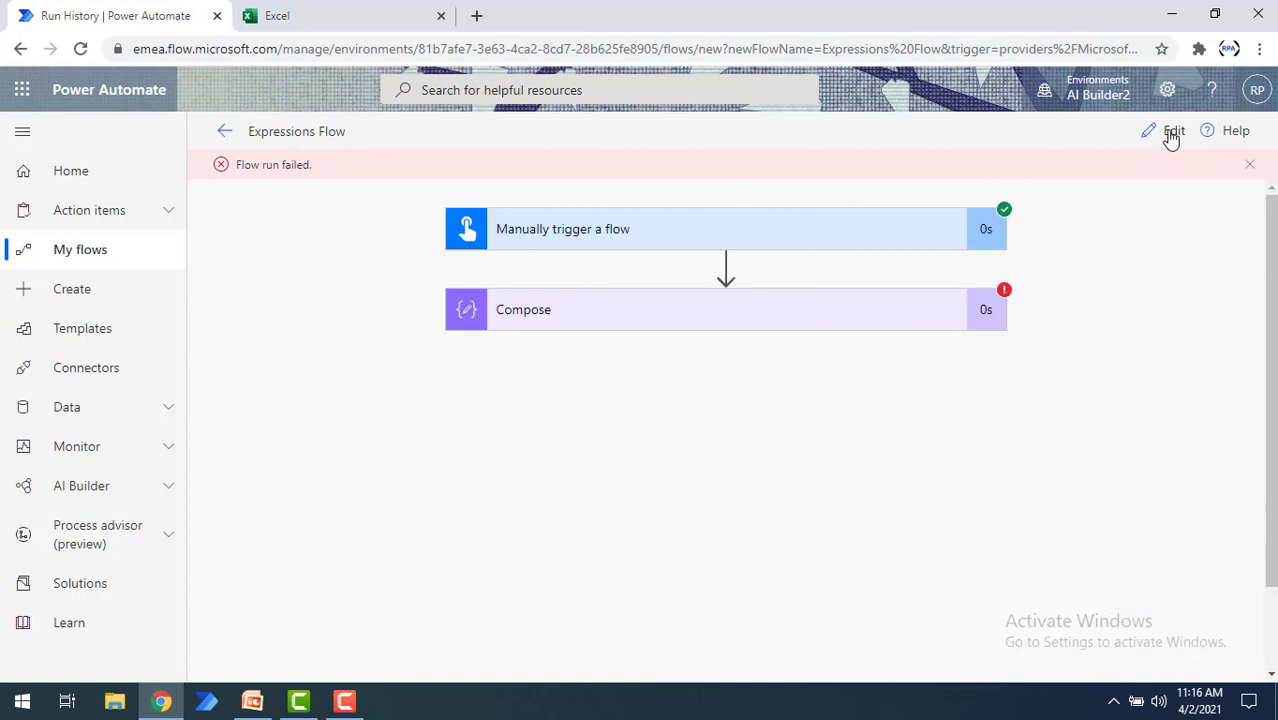
left_click(1168, 131)
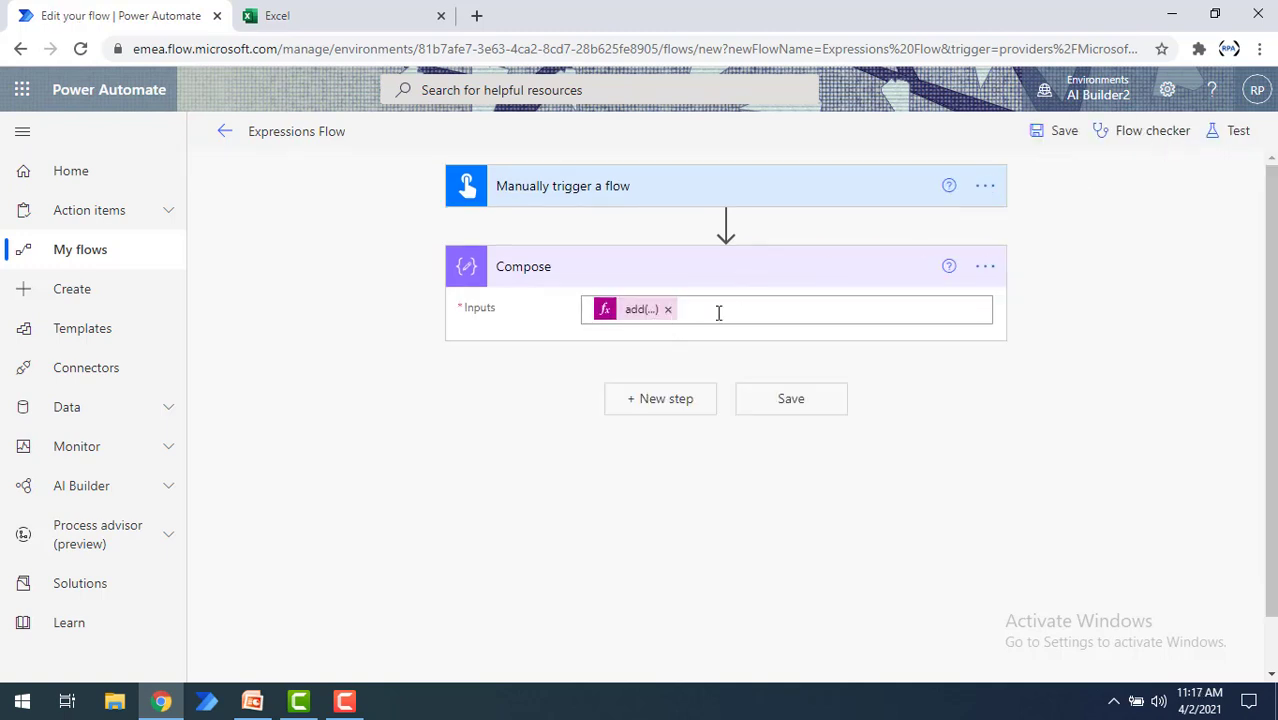
Step: Replace the Compose add() expression with int() applied to Input text1
left_click(650, 318)
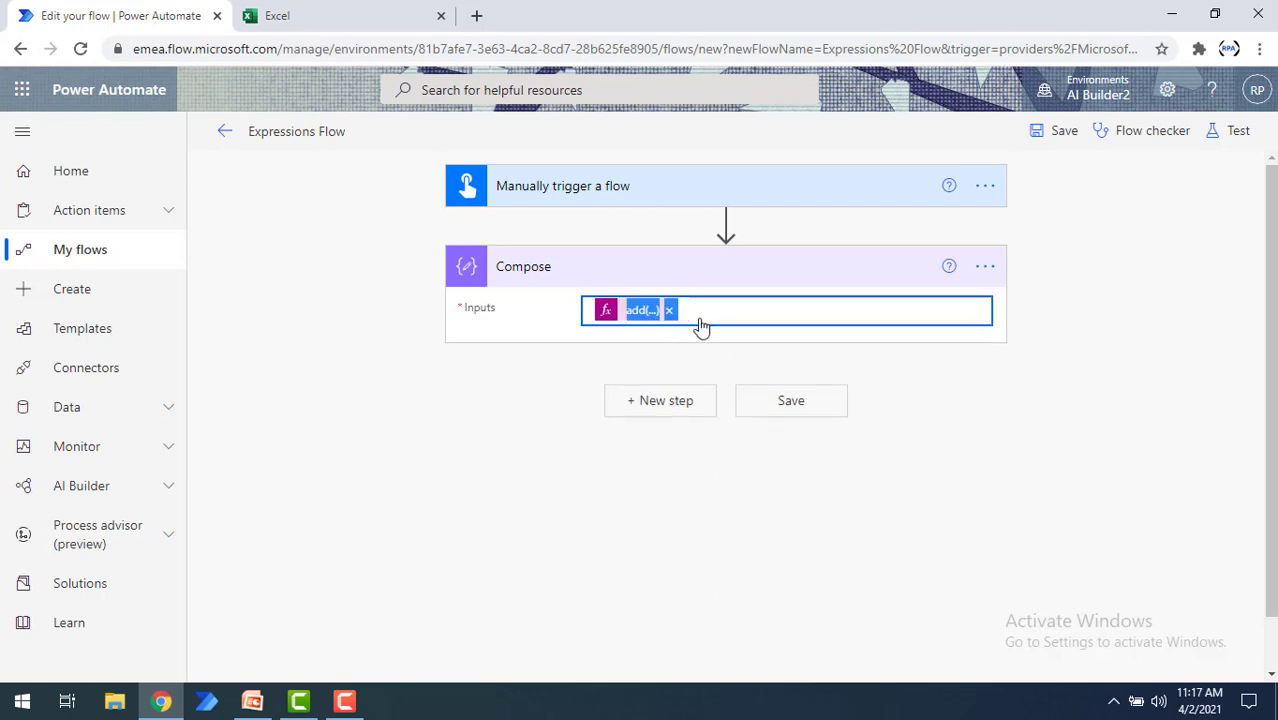
key("BackSpace")
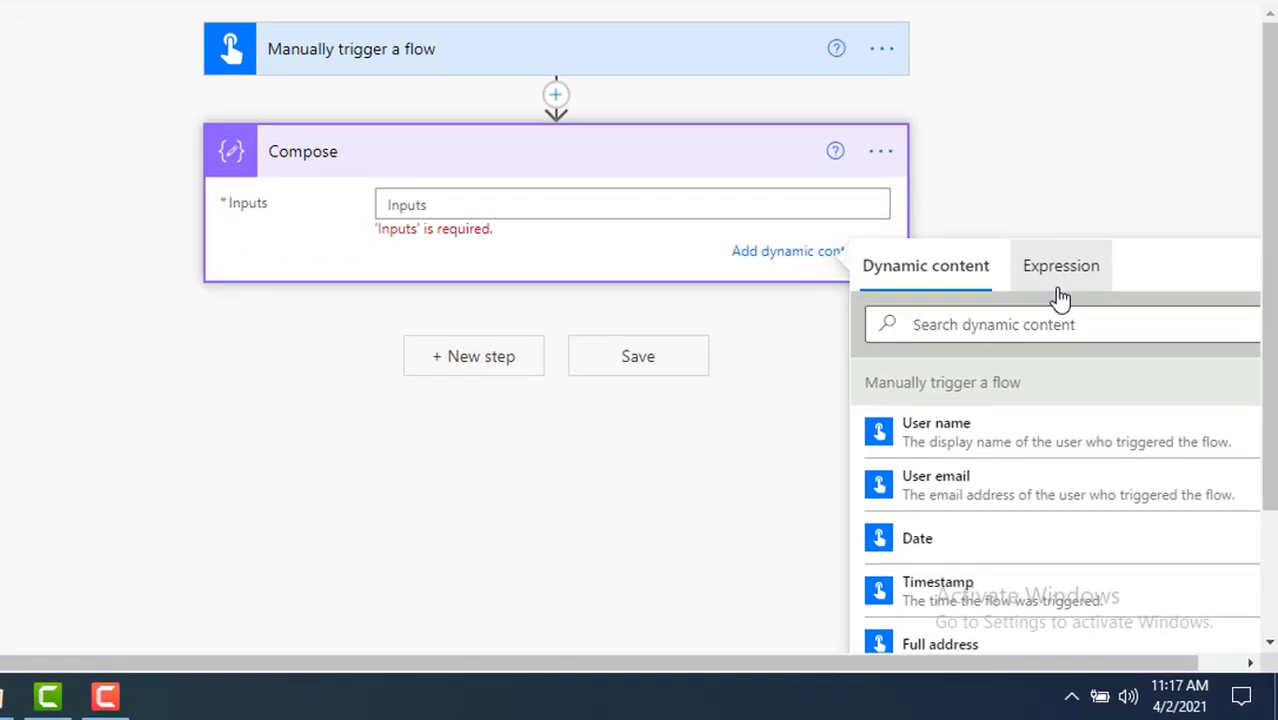
left_click(1100, 362)
scroll(980, 566, "down", 10)
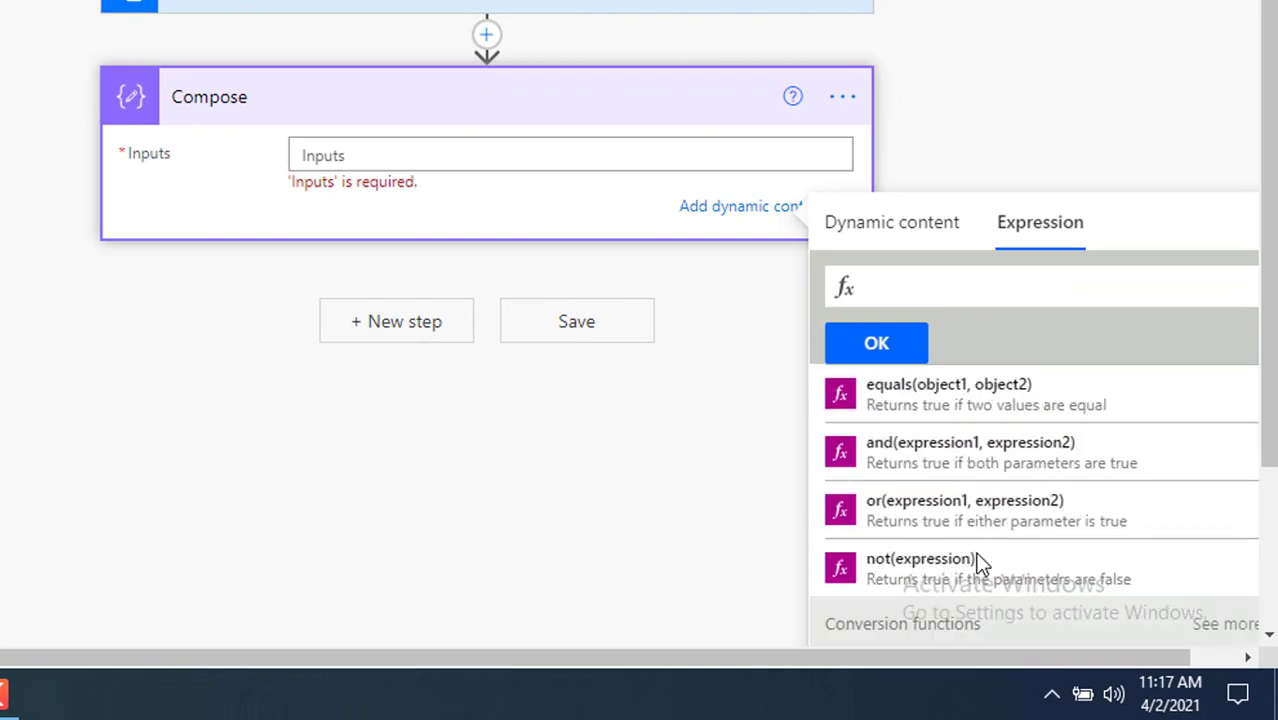
scroll(980, 566, "down", 1)
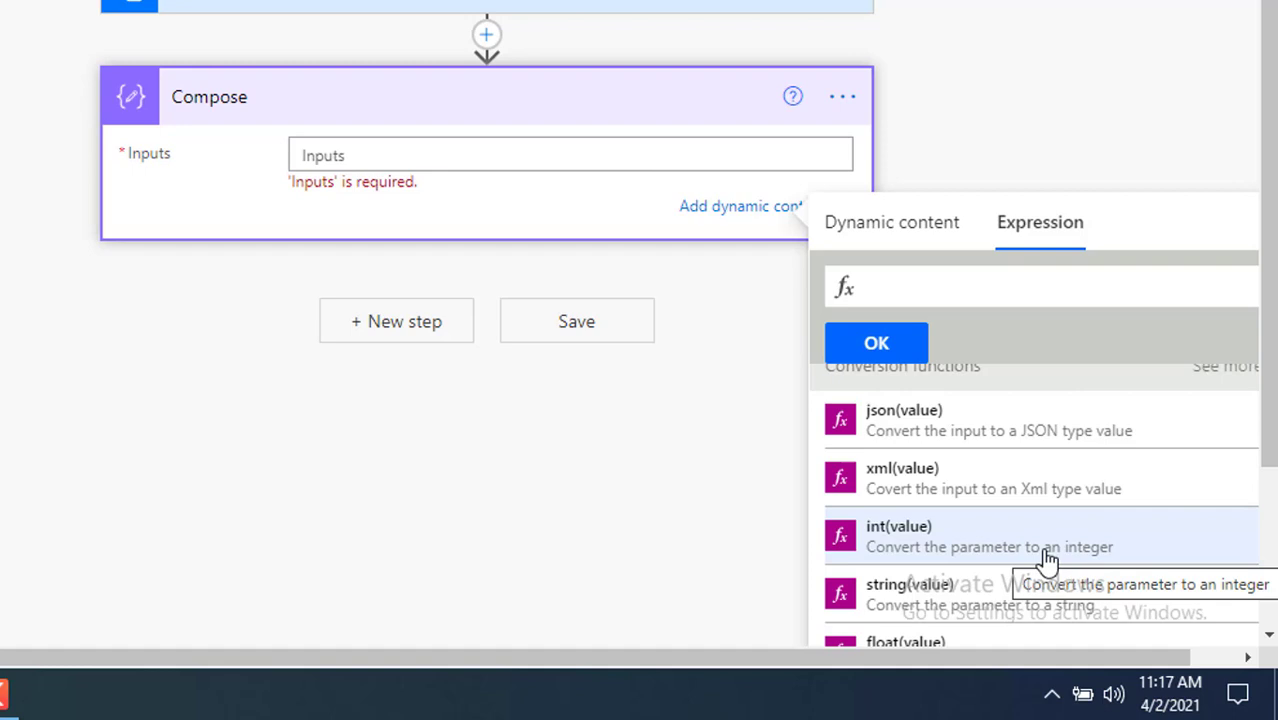
left_click(918, 556)
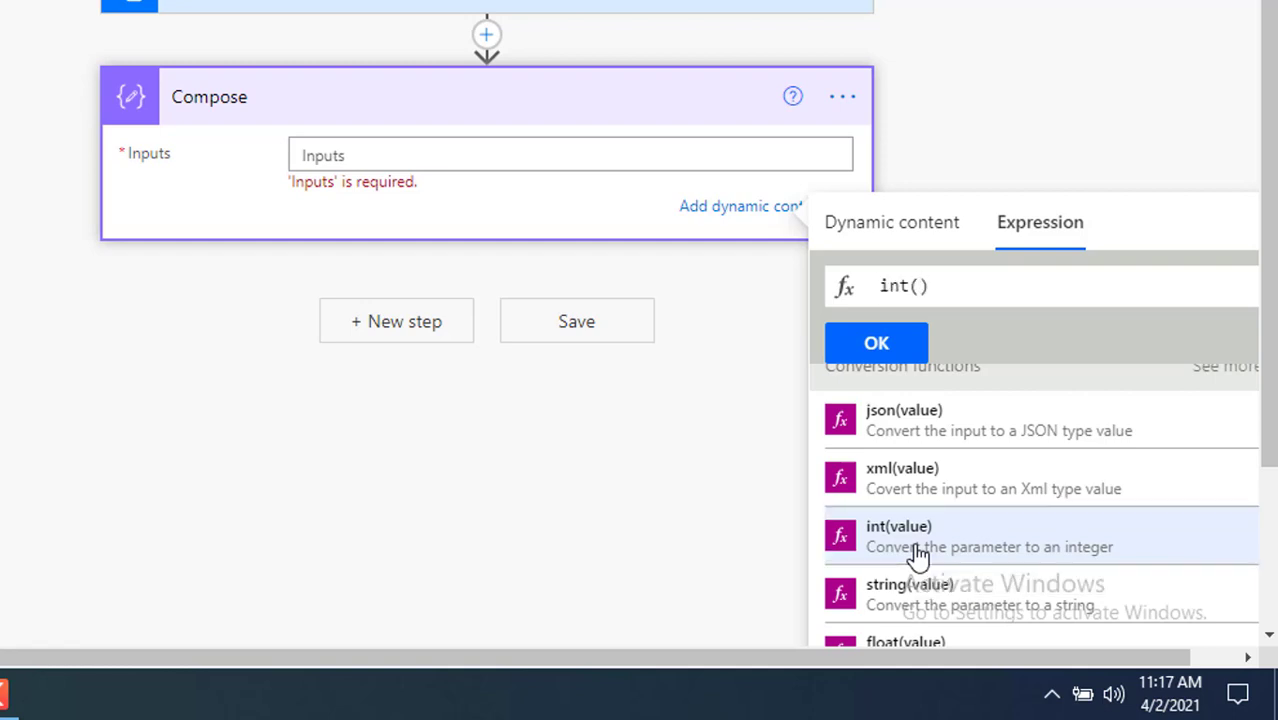
left_click(921, 238)
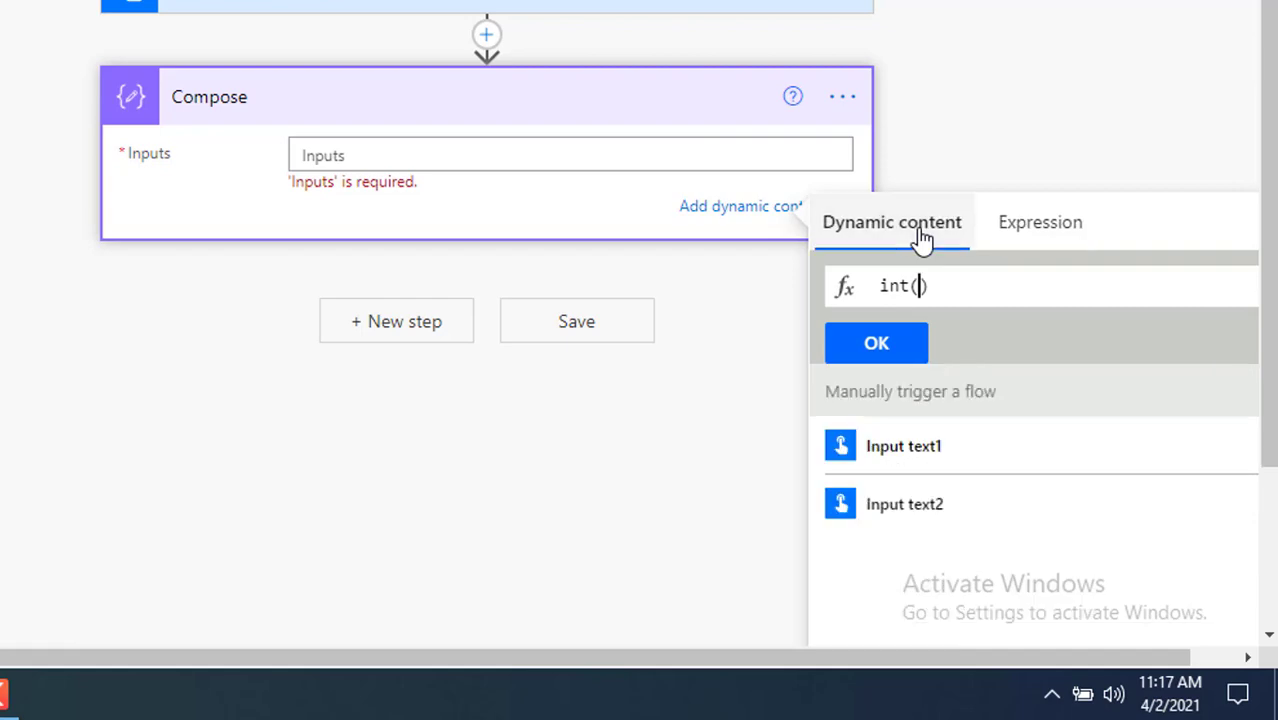
left_click(934, 458)
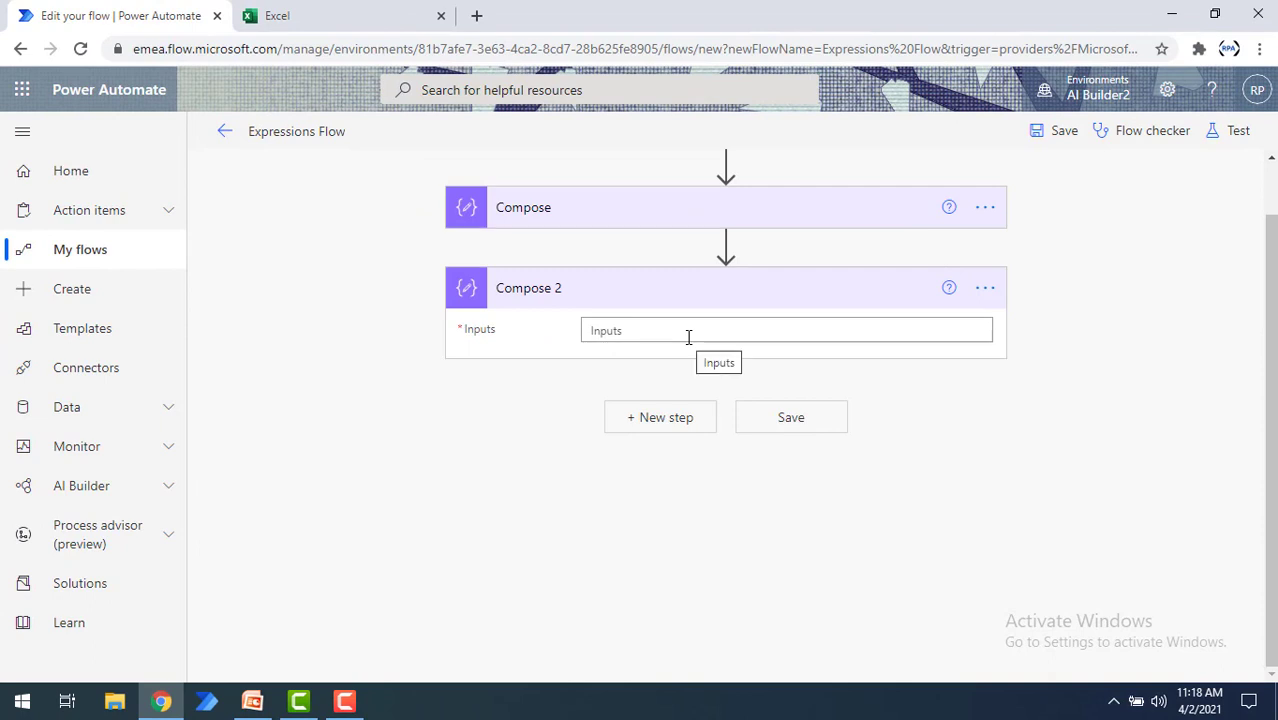
Step: Set the Compose 2 Inputs to an int() expression of Input text2
left_click(688, 337)
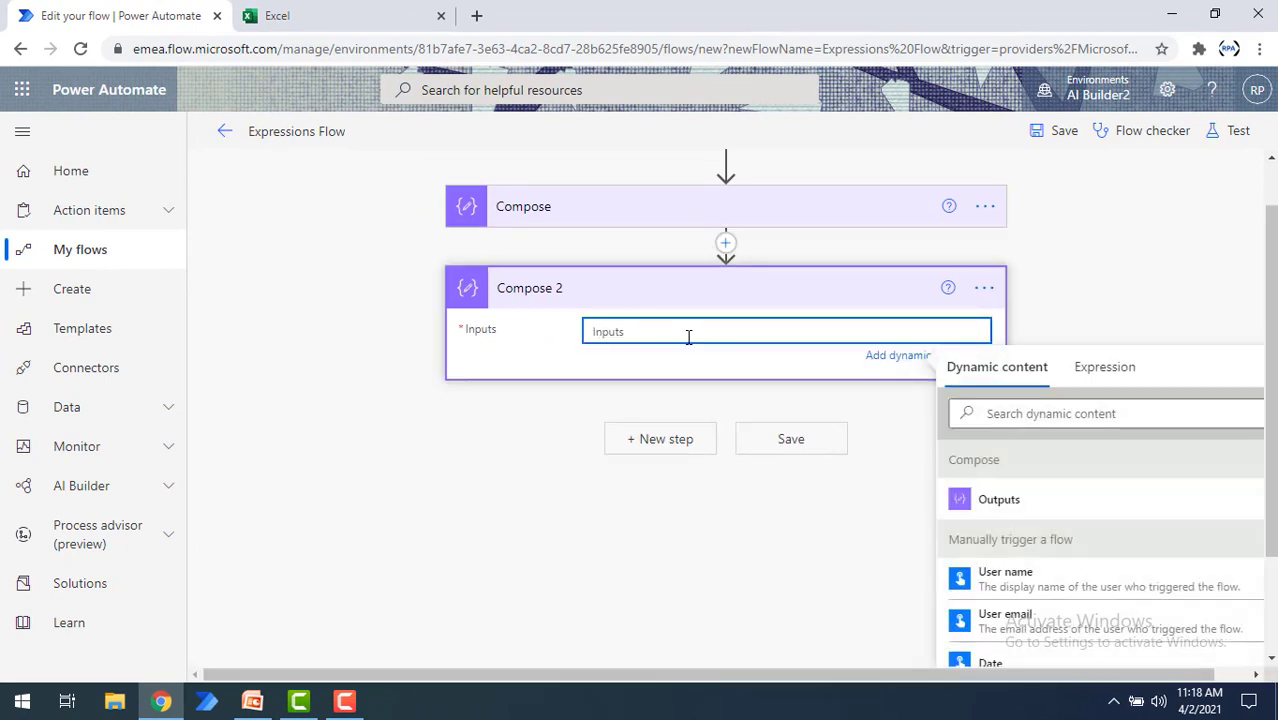
left_click(1106, 369)
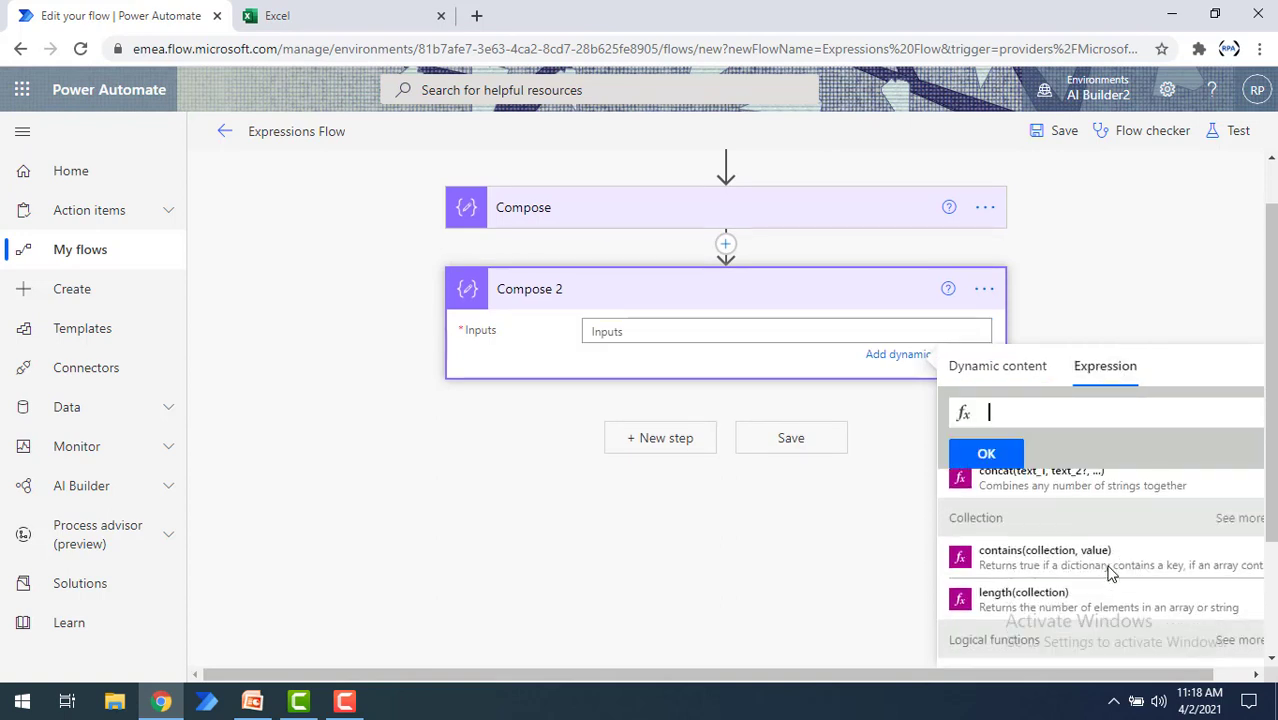
scroll(1108, 572, "down", 6)
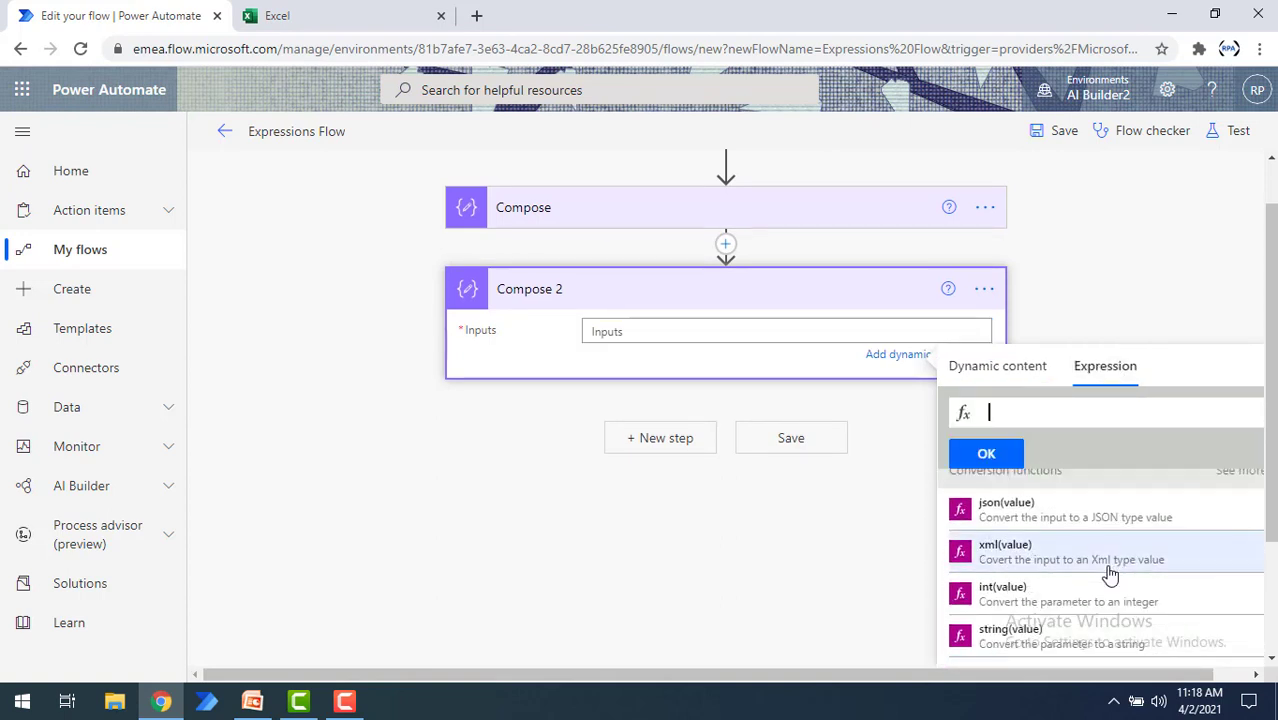
left_click(1013, 600)
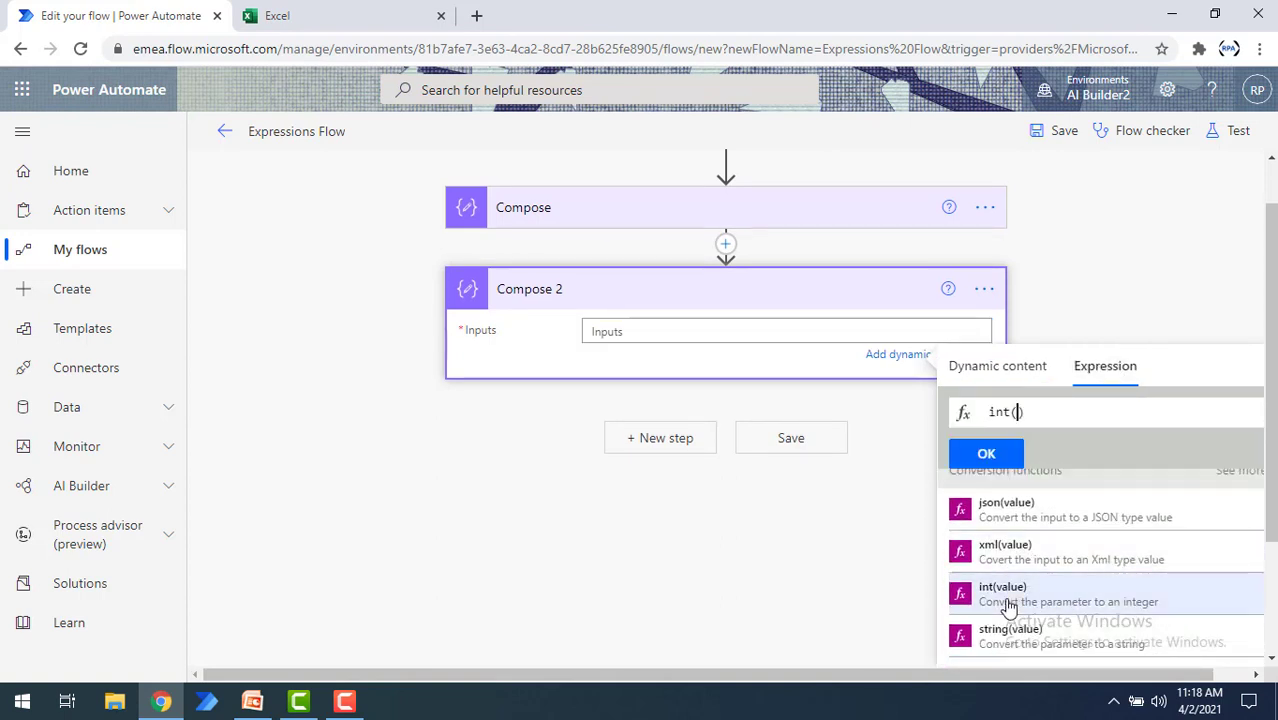
left_click(1036, 366)
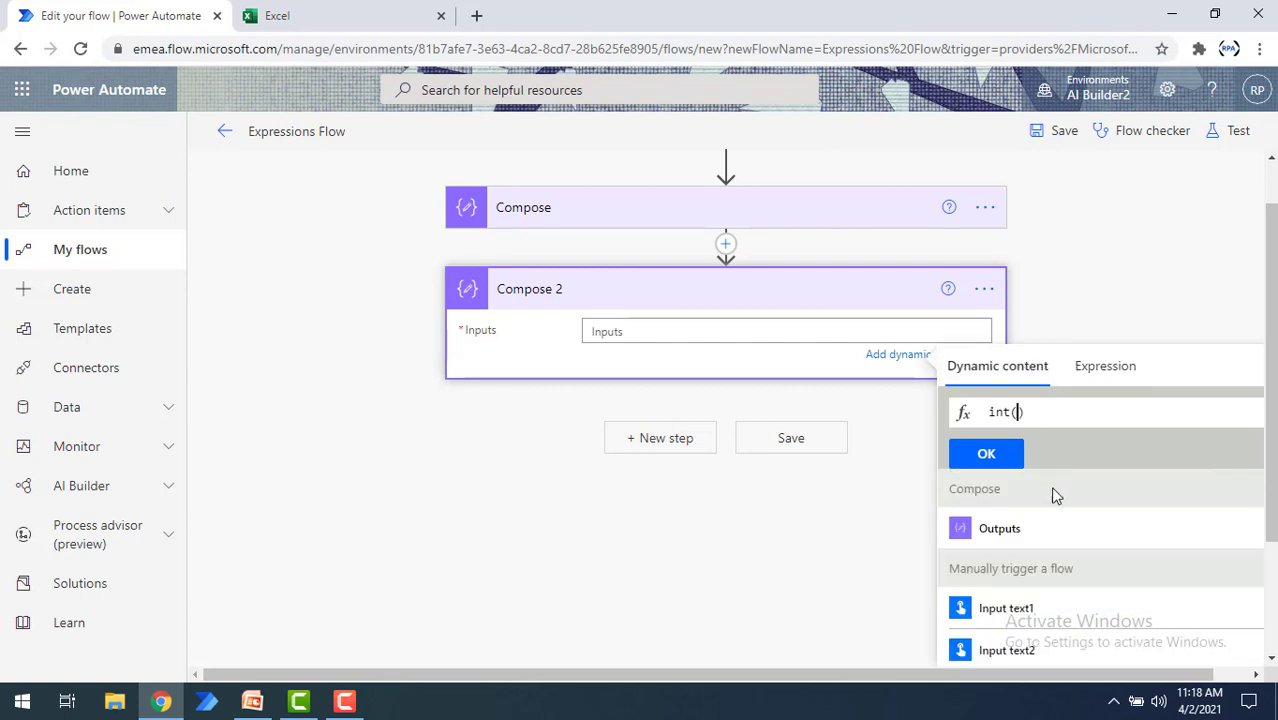
left_click(1034, 657)
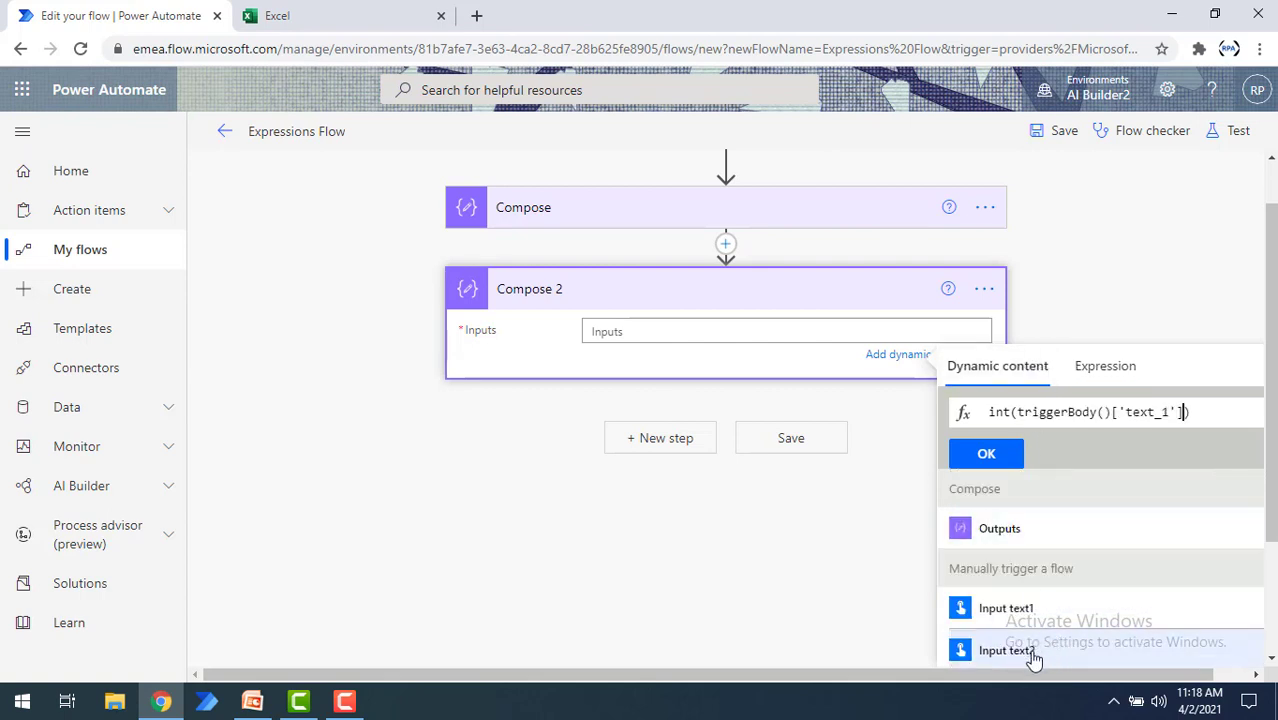
left_click(997, 460)
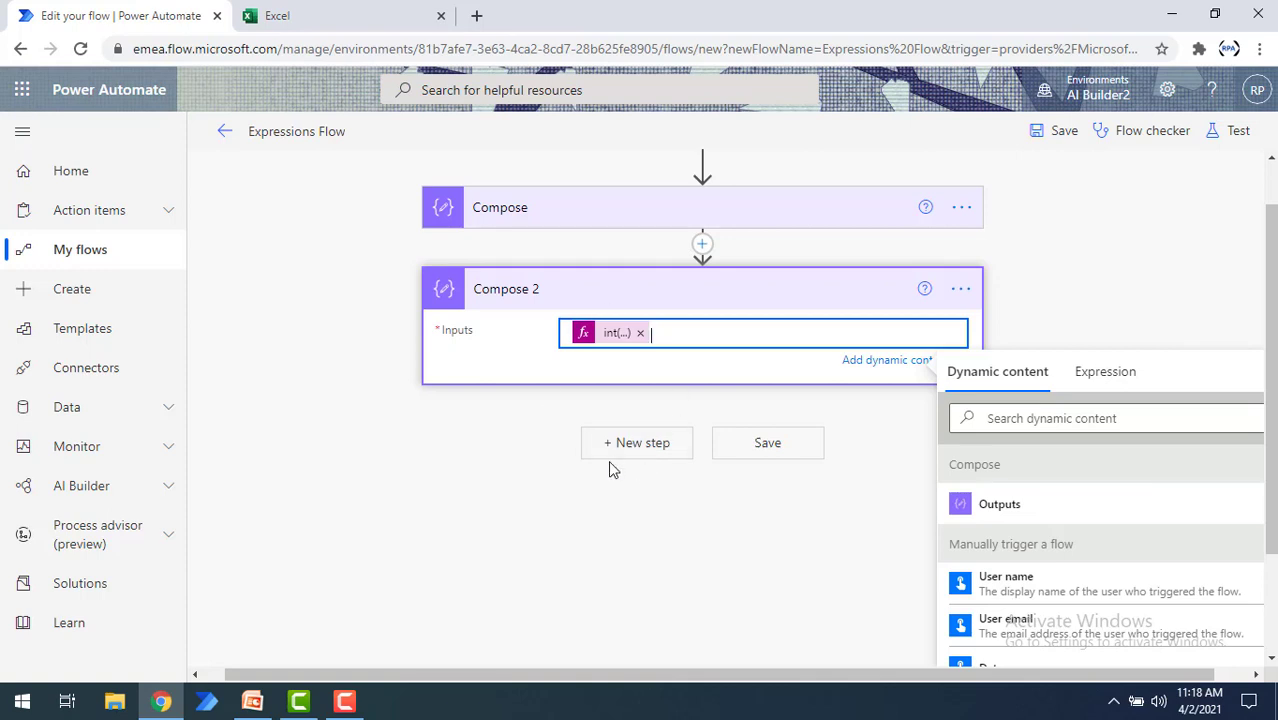
left_click(623, 447)
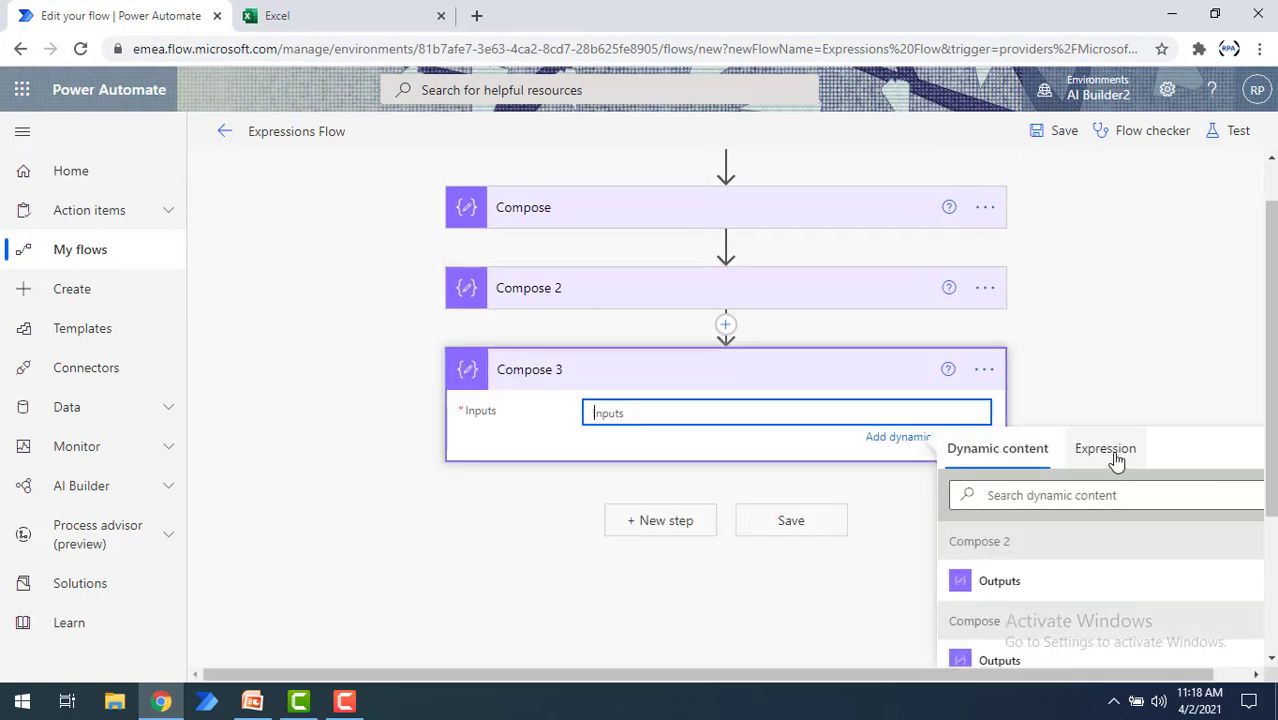
Step: Give Compose 3 an add() expression summing the Compose and Compose 2 outputs
left_click(1116, 456)
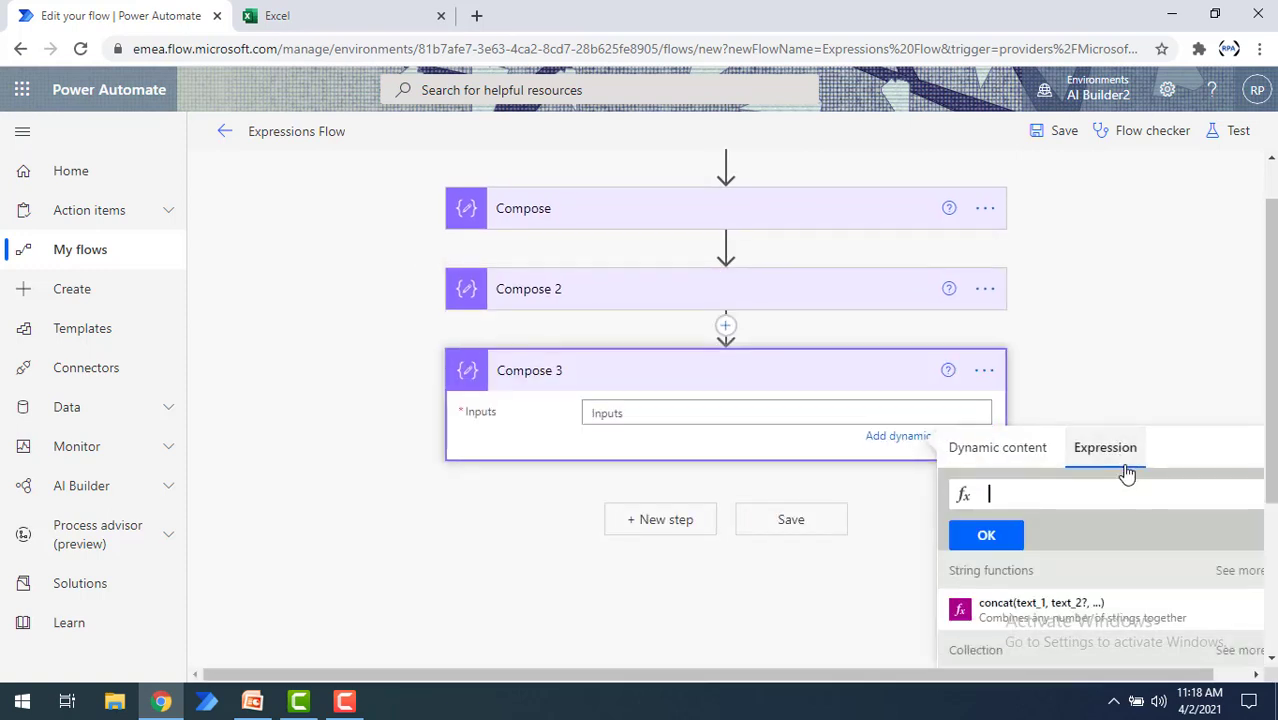
scroll(1141, 533, "down", 5)
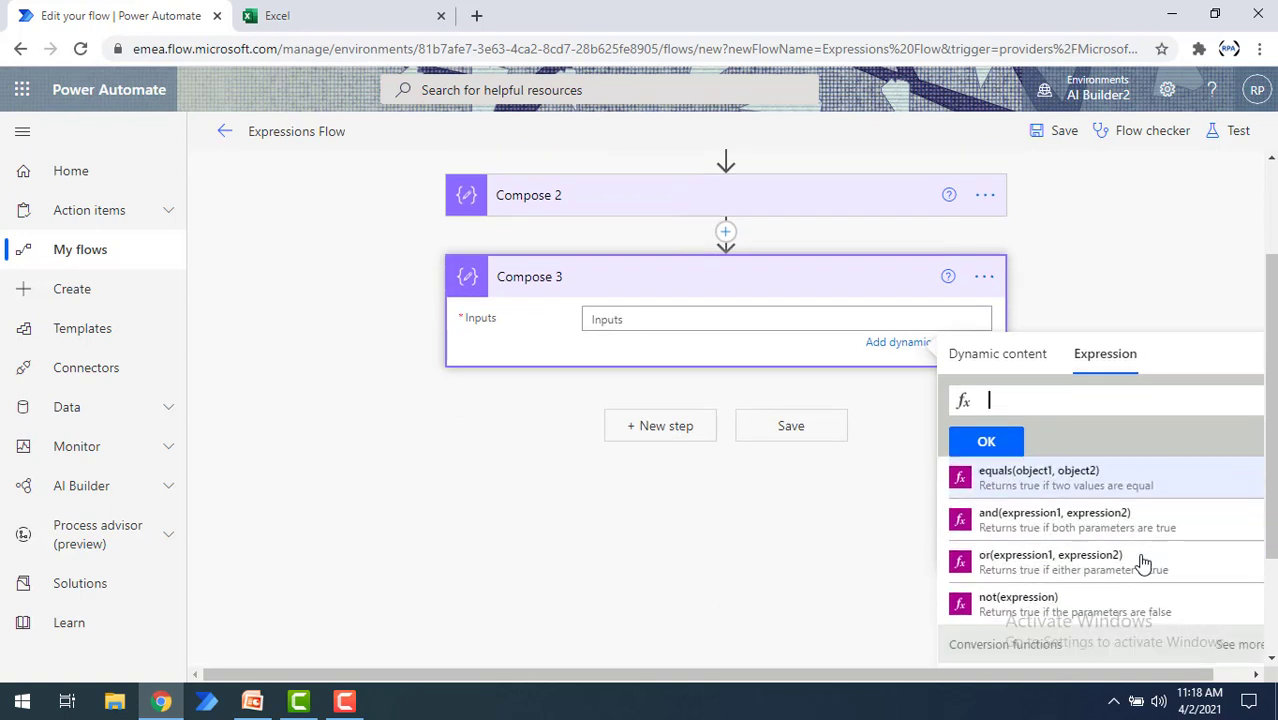
scroll(1143, 563, "down", 10)
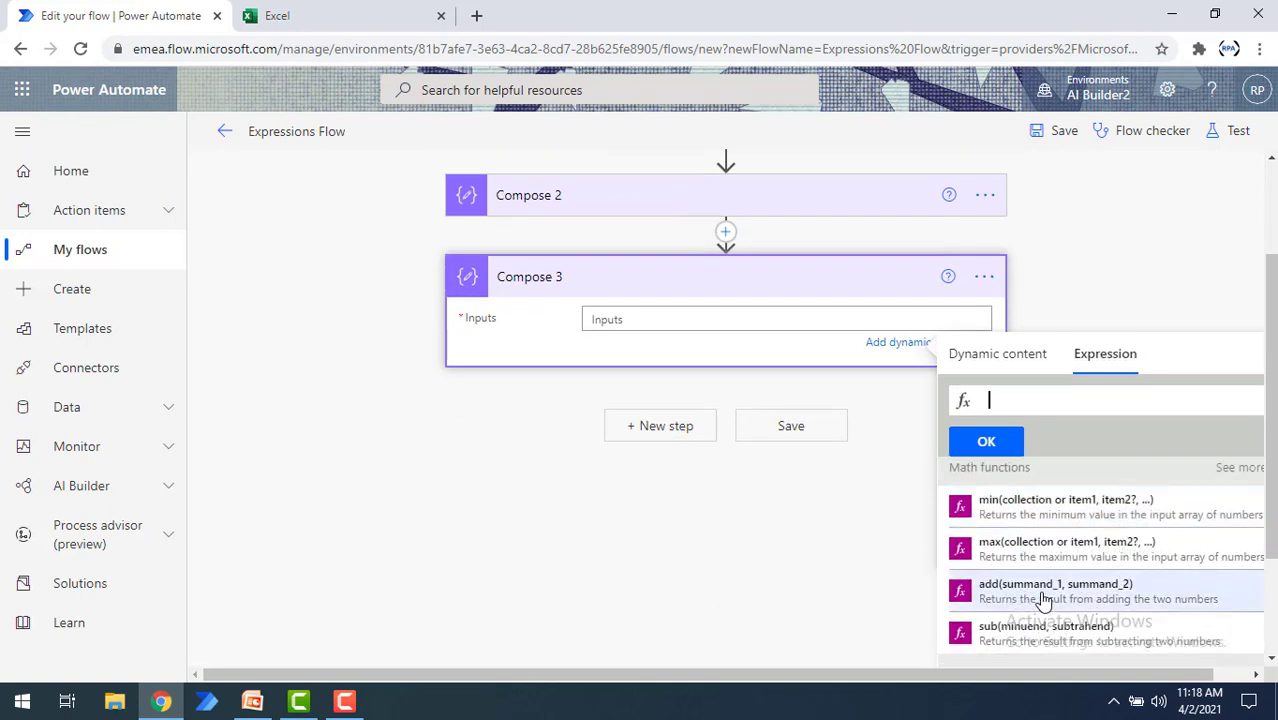
left_click(1043, 600)
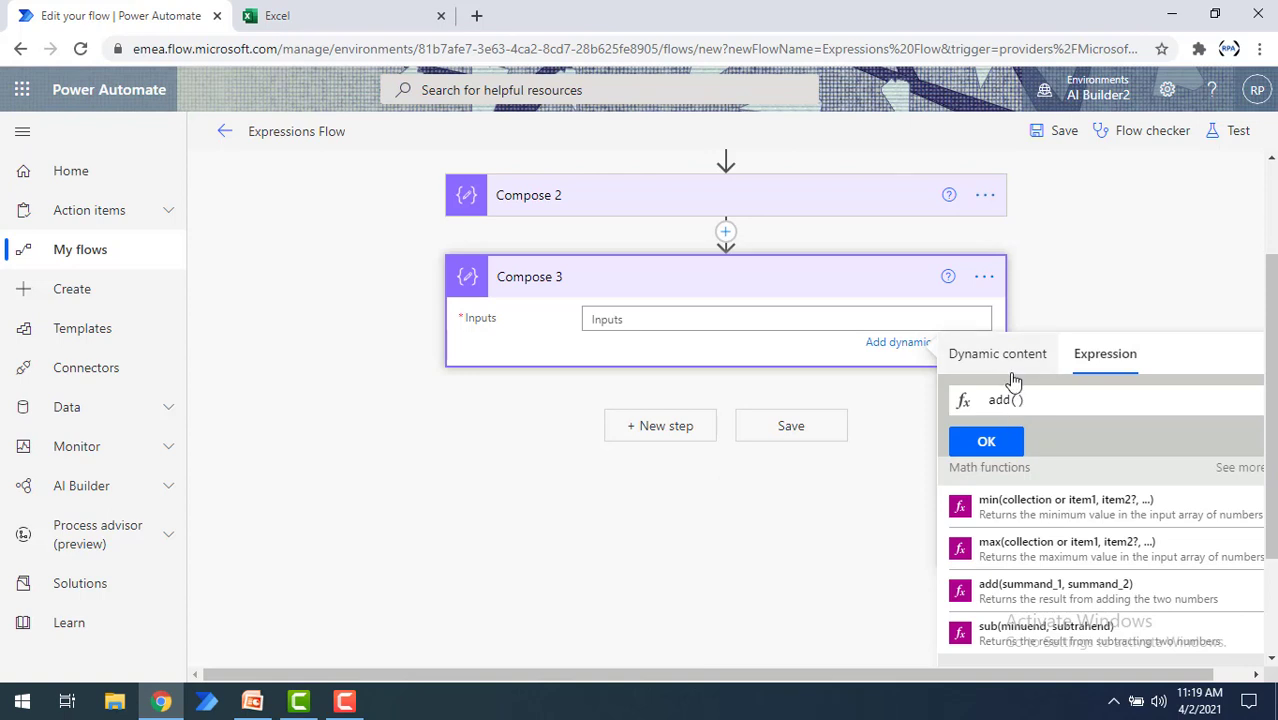
left_click(1017, 400)
left_click(1018, 357)
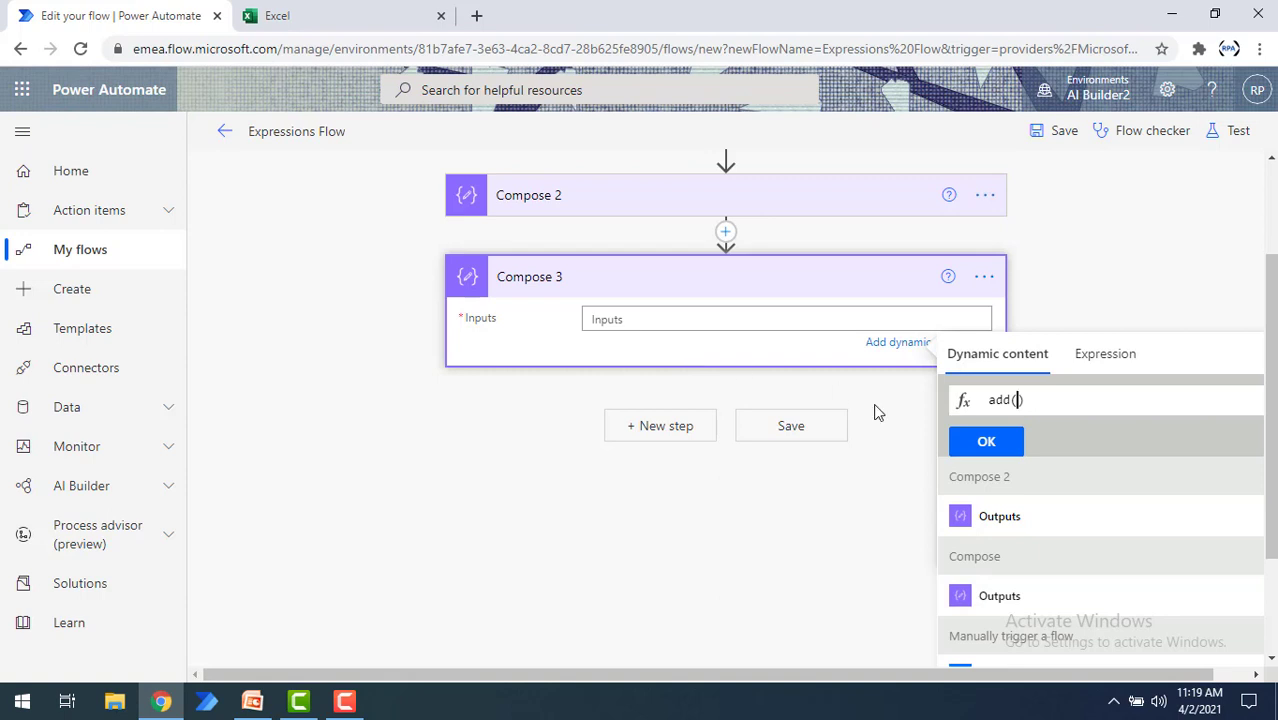
left_click(1008, 595)
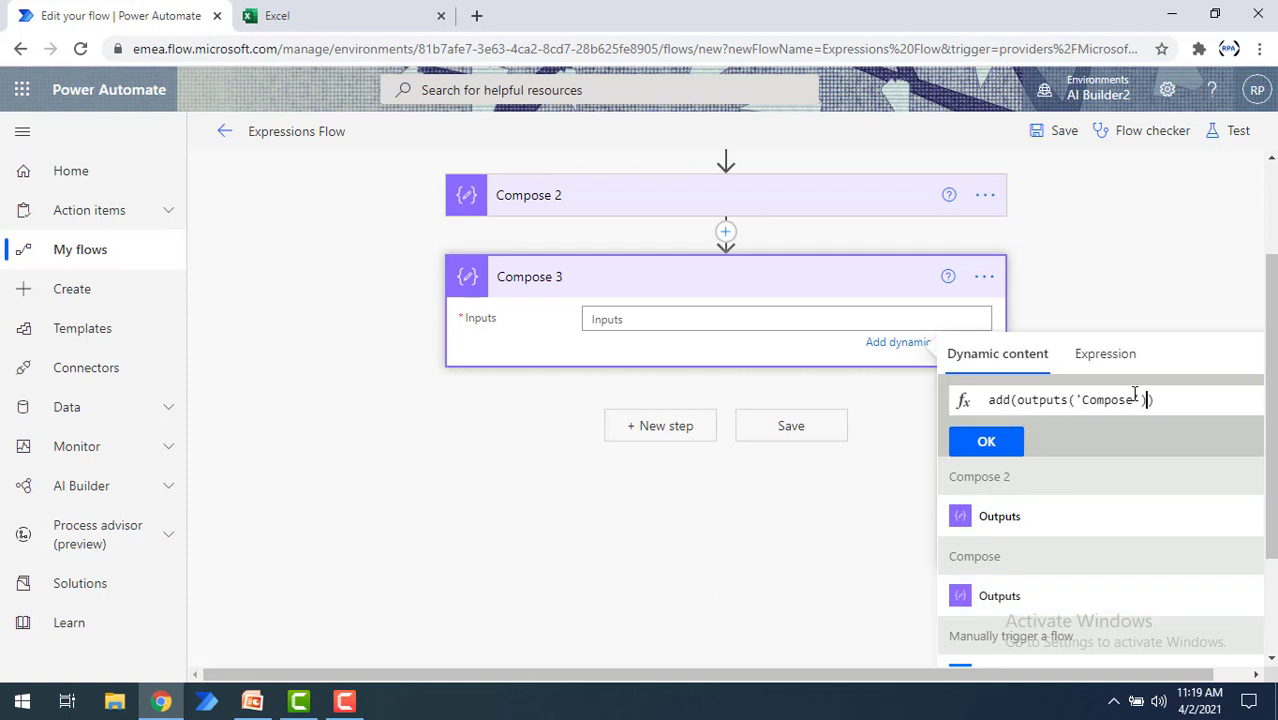
type(",")
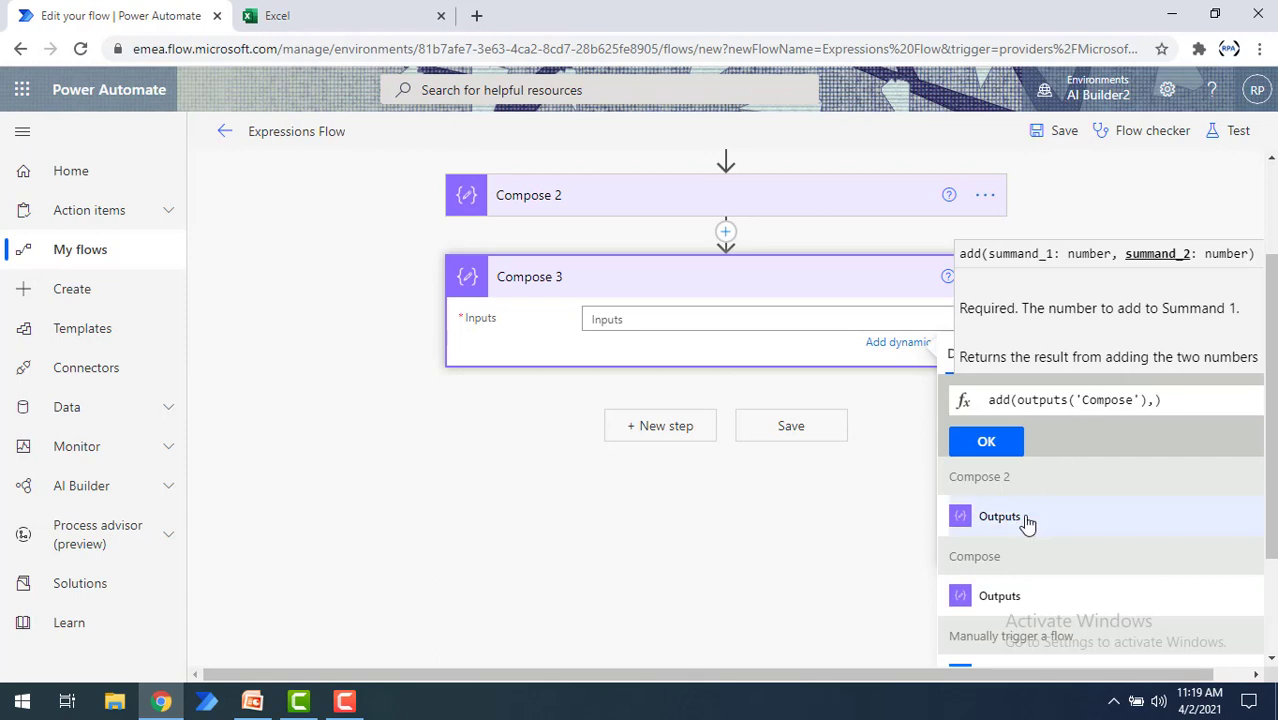
left_click(1027, 520)
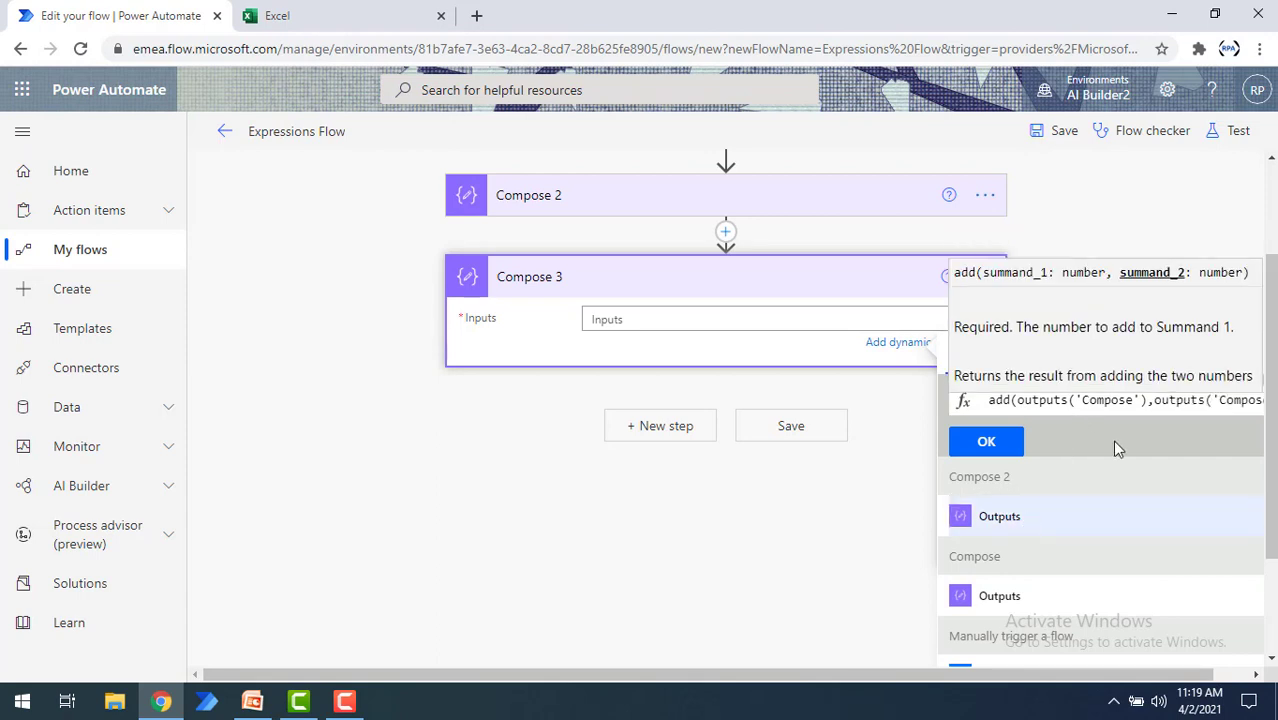
left_click(1007, 450)
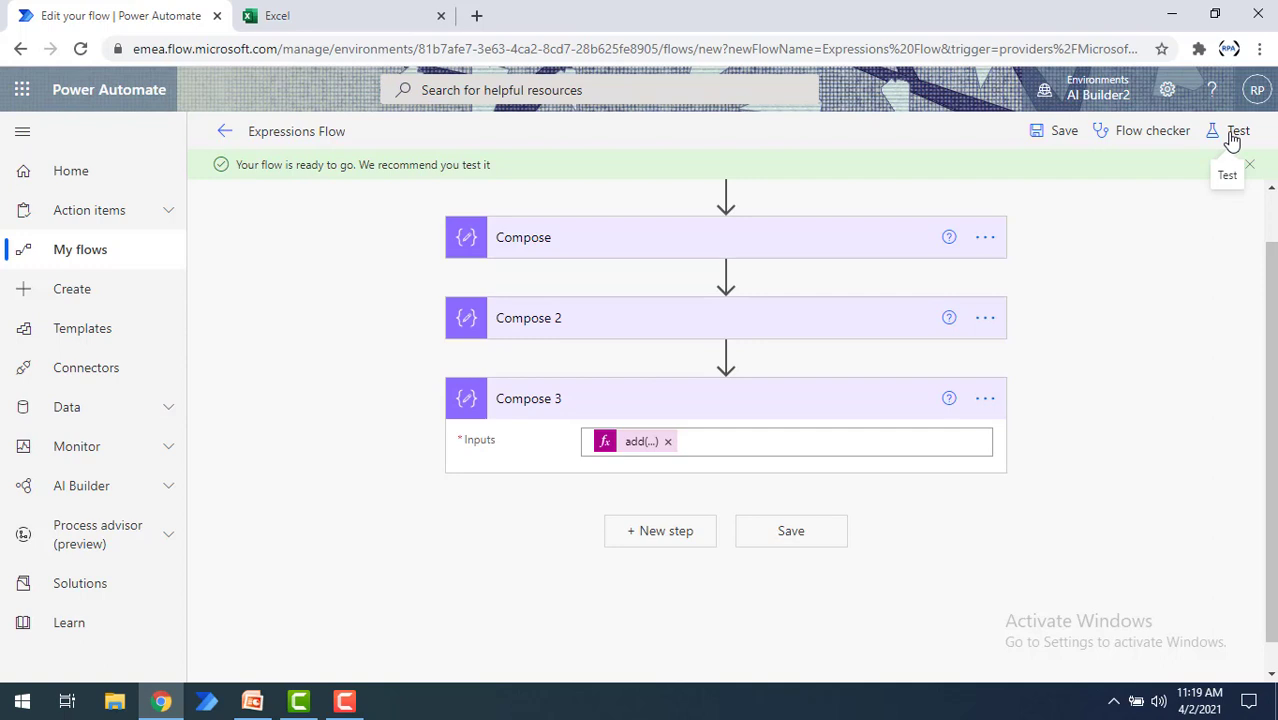
Step: Run a manual test with Input text1 = 10 and Input text2 = 25, then close the run panel
left_click(1235, 134)
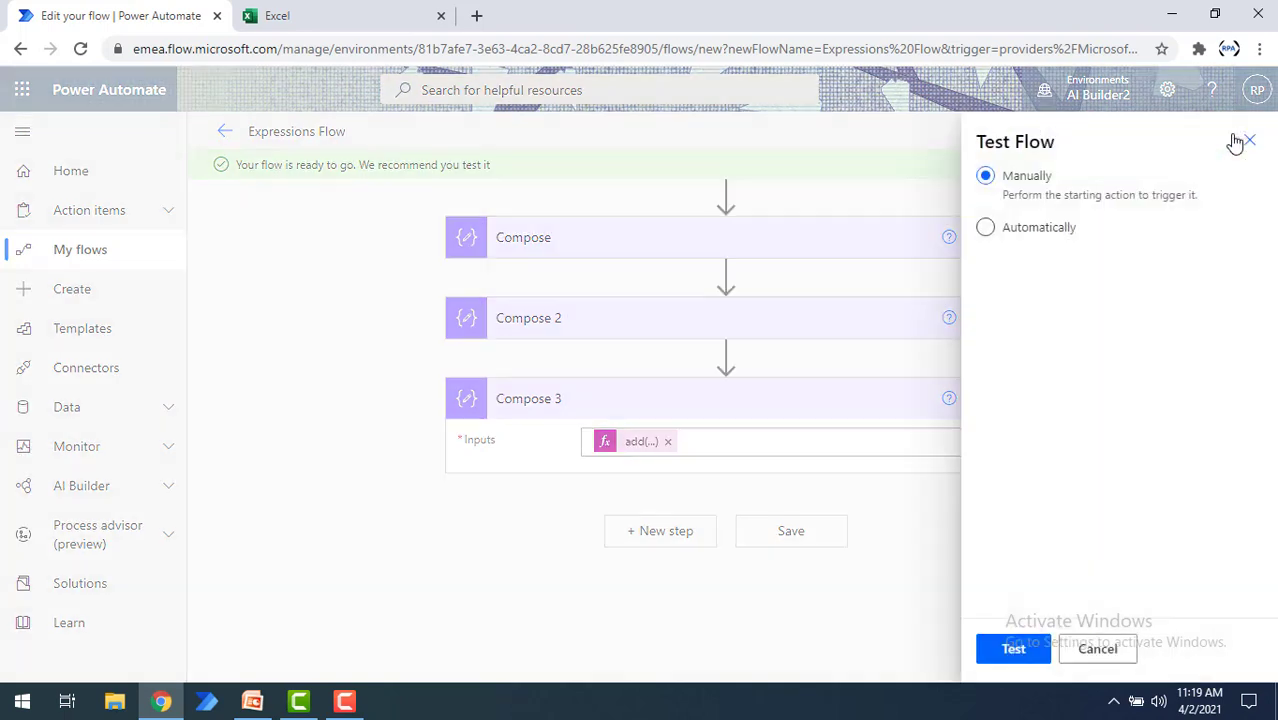
left_click(1015, 651)
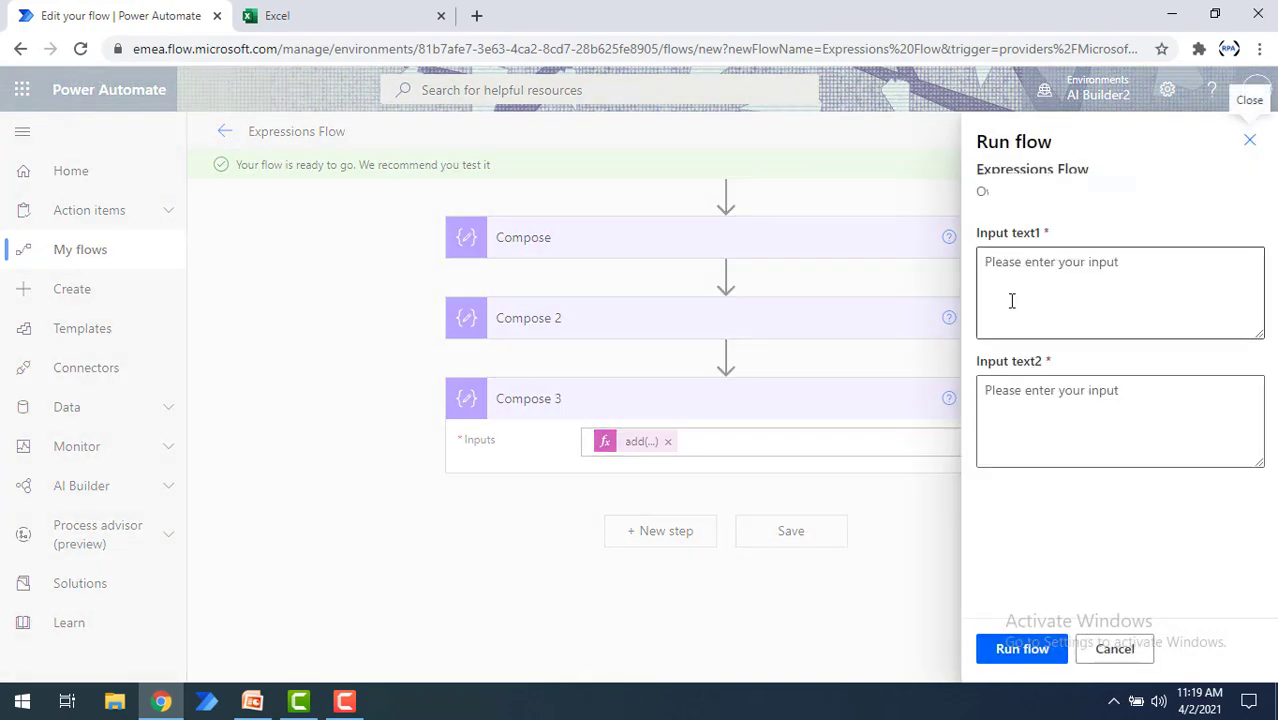
left_click(1012, 300)
type("10")
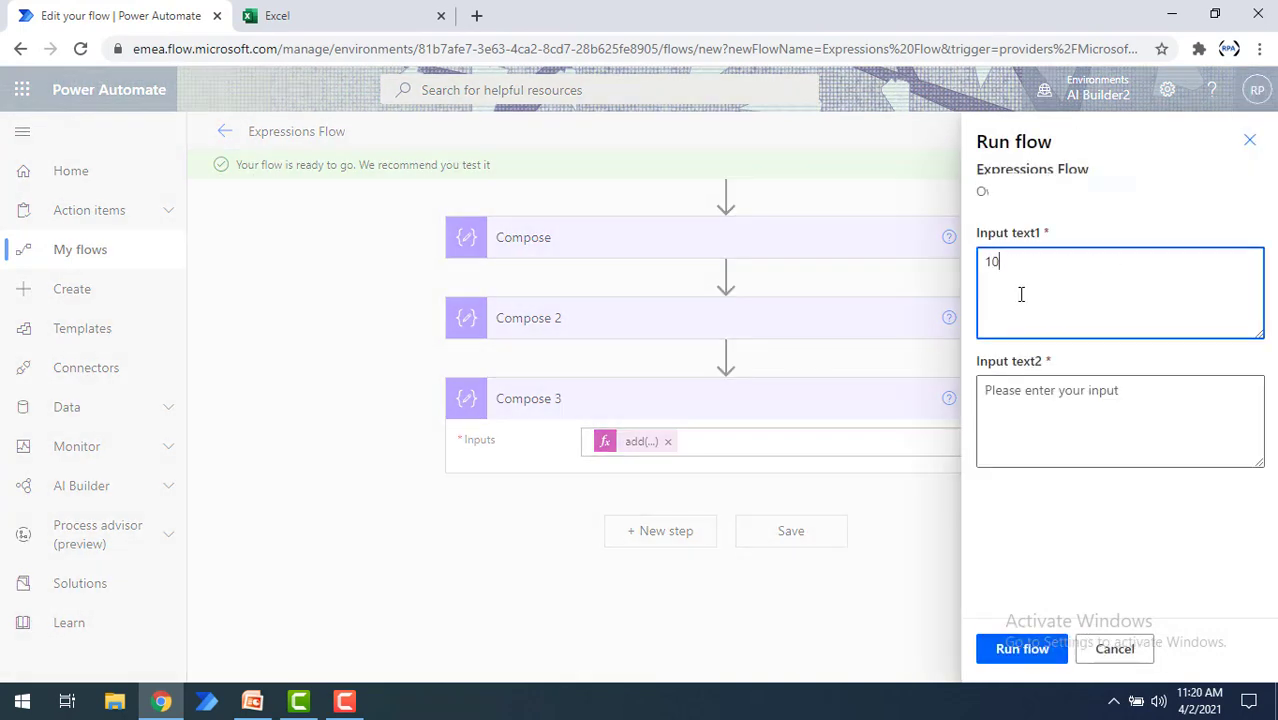
left_click(1030, 405)
type("25")
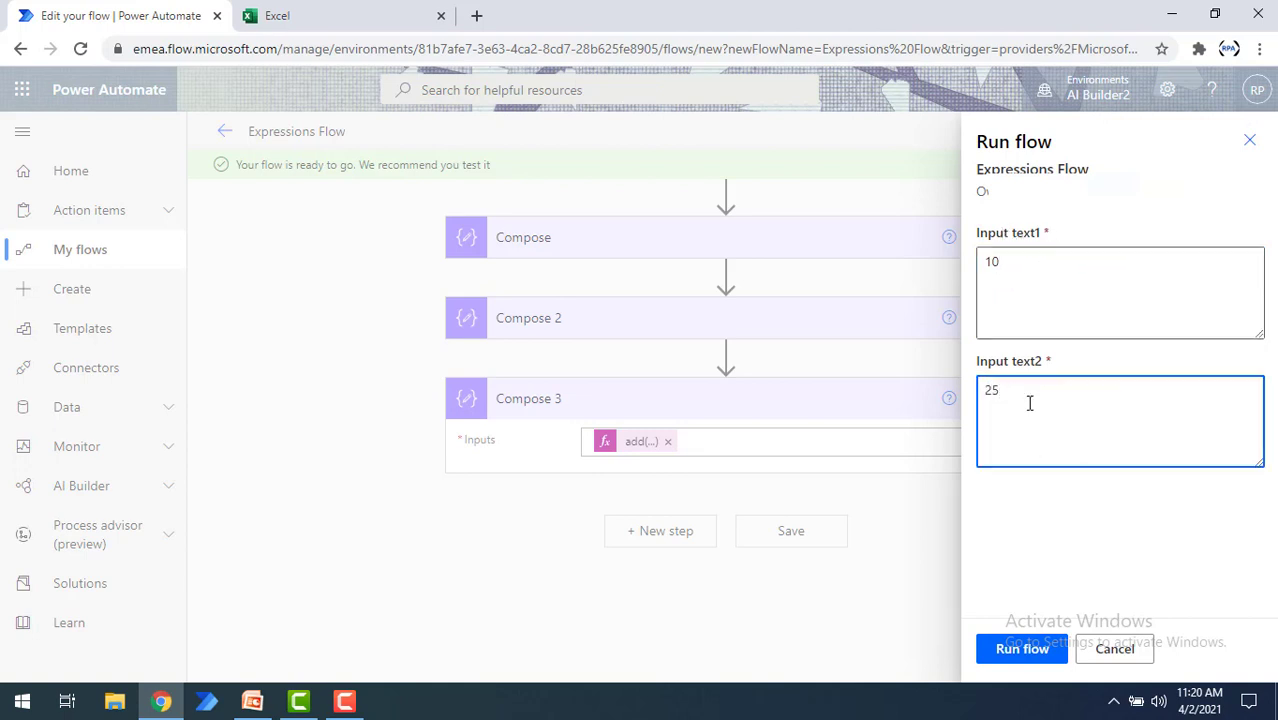
left_click(1036, 658)
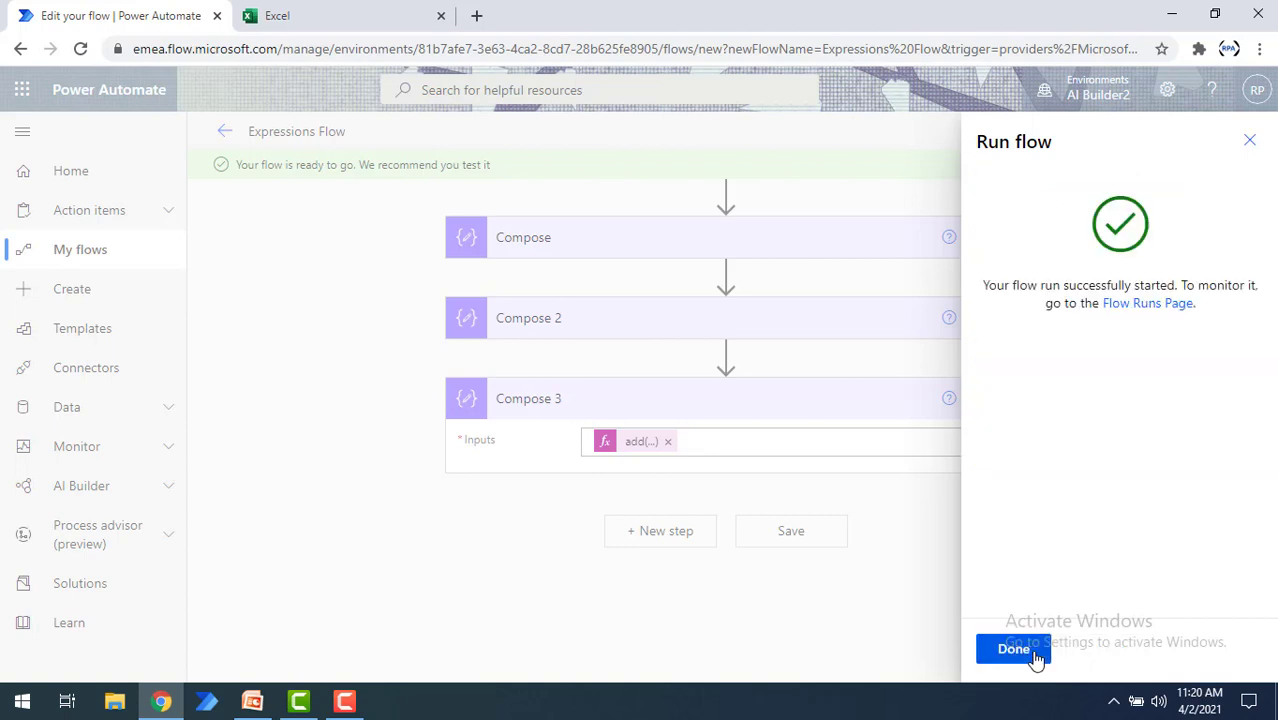
left_click(1013, 650)
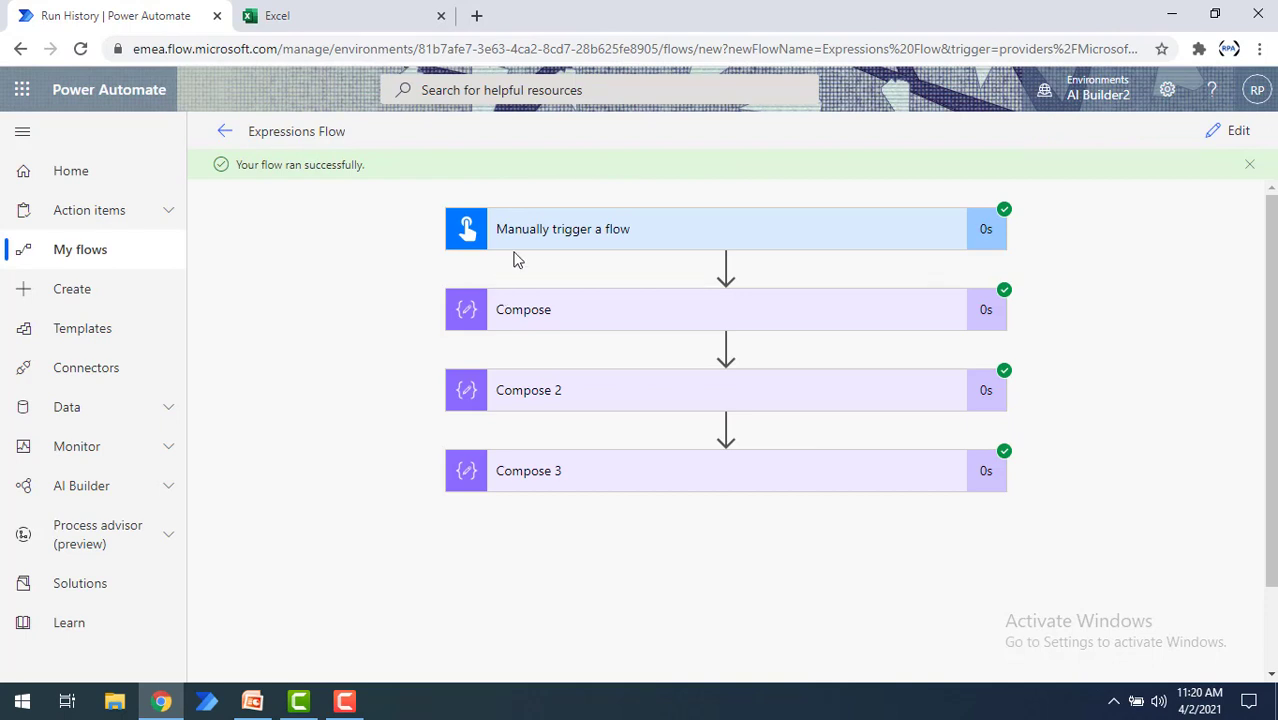
Step: Expand the Compose run details and verify its output is 10
left_click(735, 311)
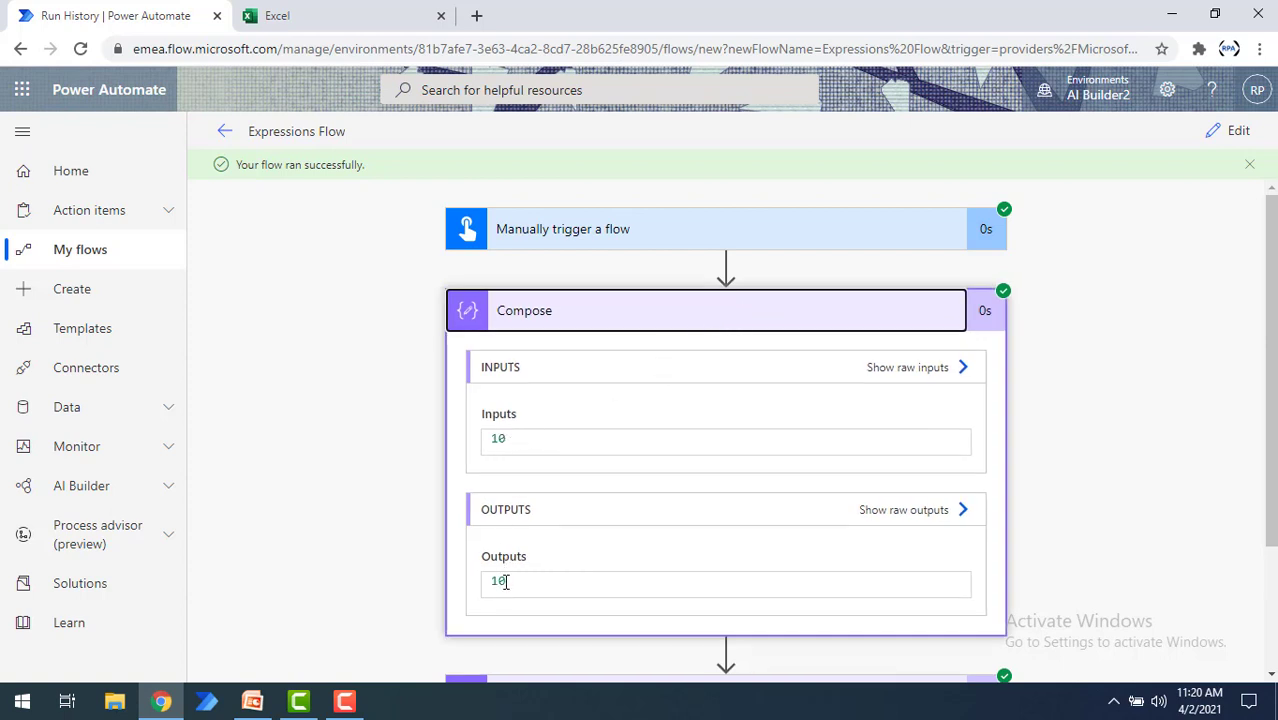
left_click_drag(469, 585, 545, 590)
left_click(545, 590)
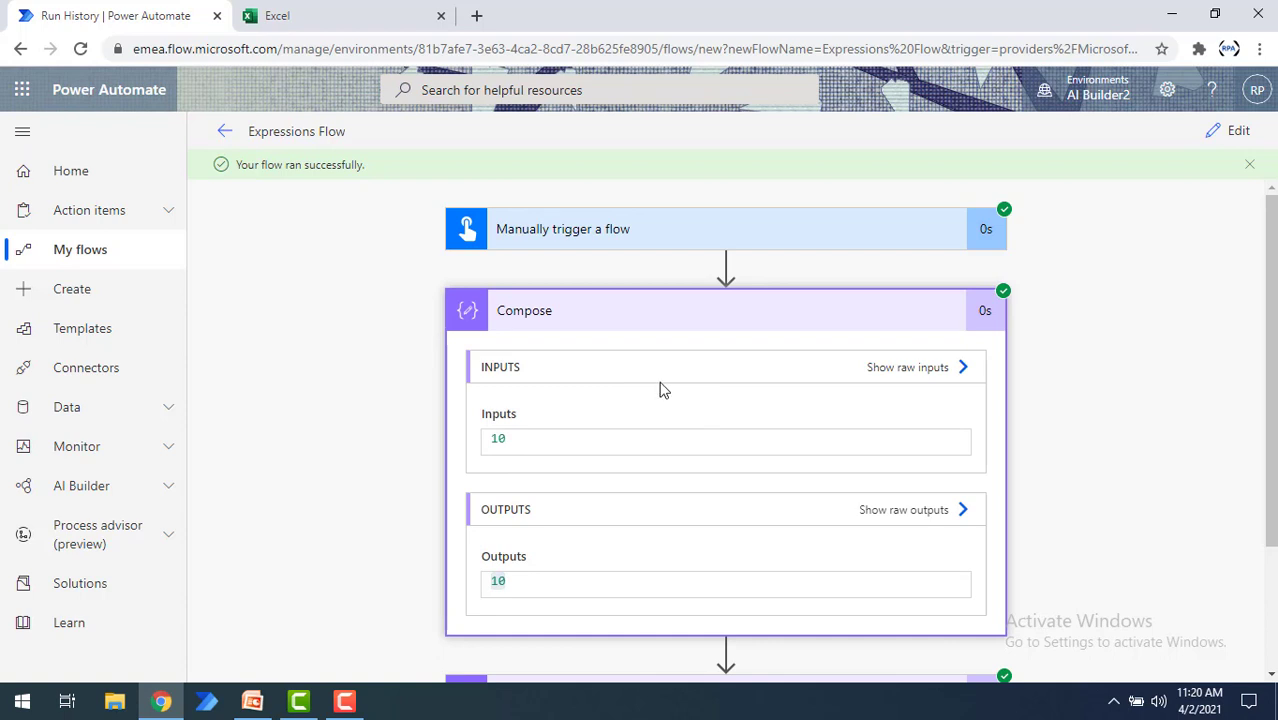
scroll(660, 390, "down", 1)
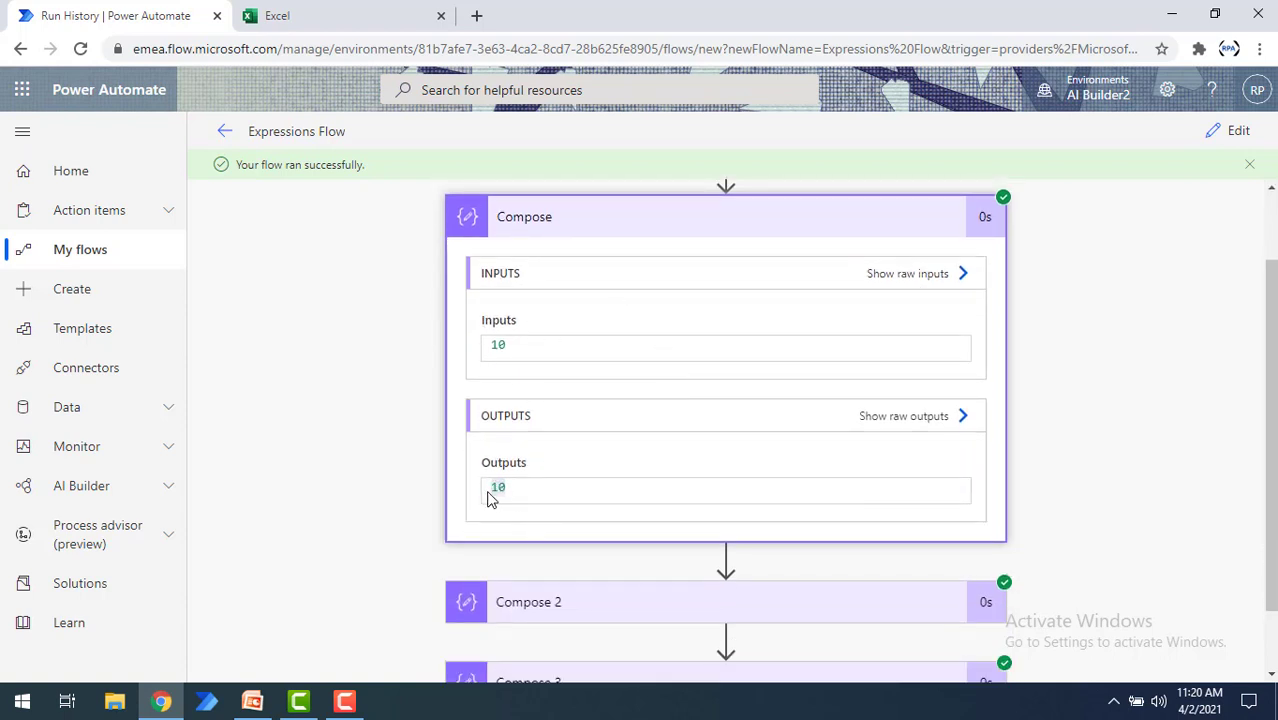
scroll(498, 488, "down", 1)
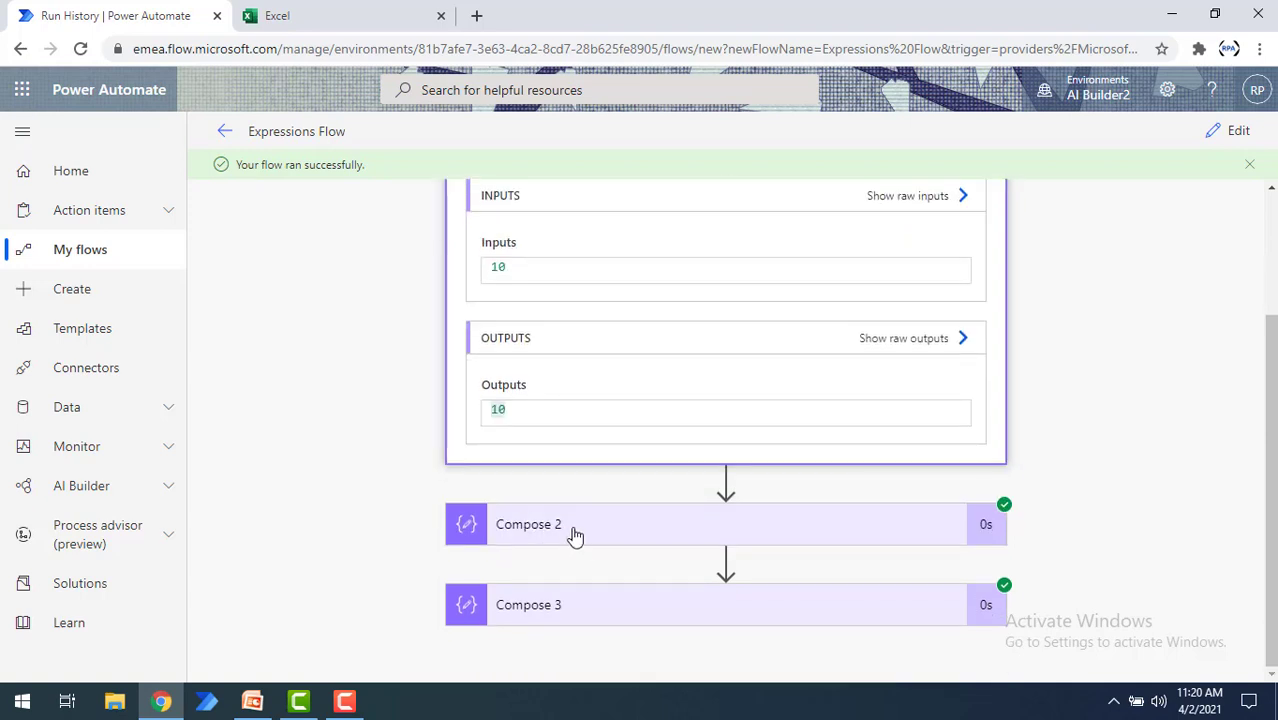
Step: Expand Compose 2 and confirm it outputs 25
left_click(575, 535)
scroll(570, 530, "down", 1)
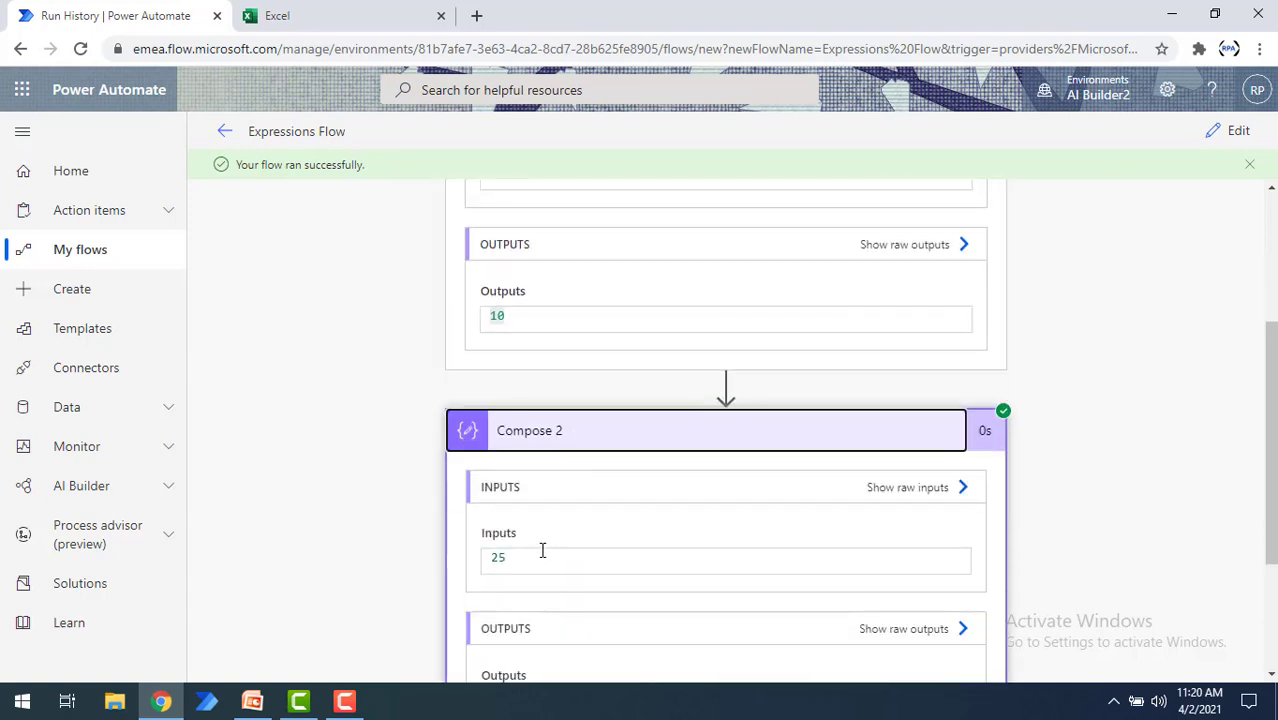
scroll(531, 557, "down", 1)
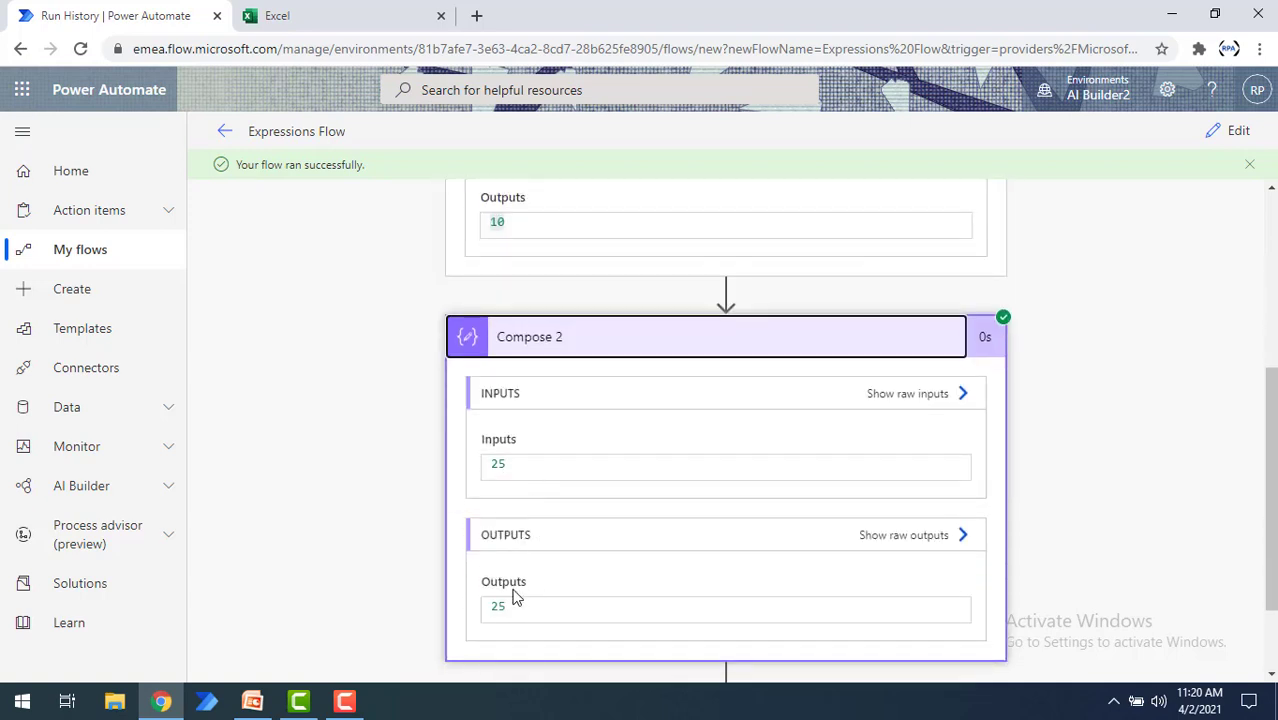
scroll(515, 560, "down", 1)
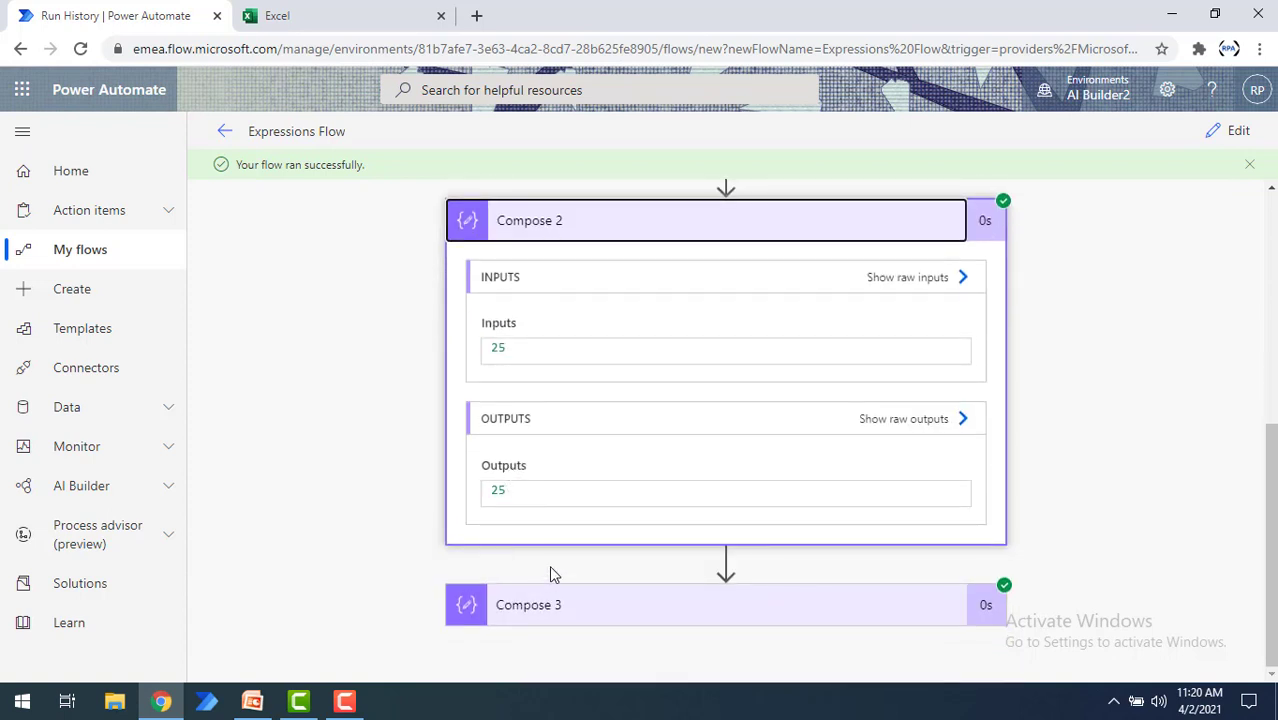
Step: Expand Compose 3 and confirm its summed output is 35
left_click(530, 622)
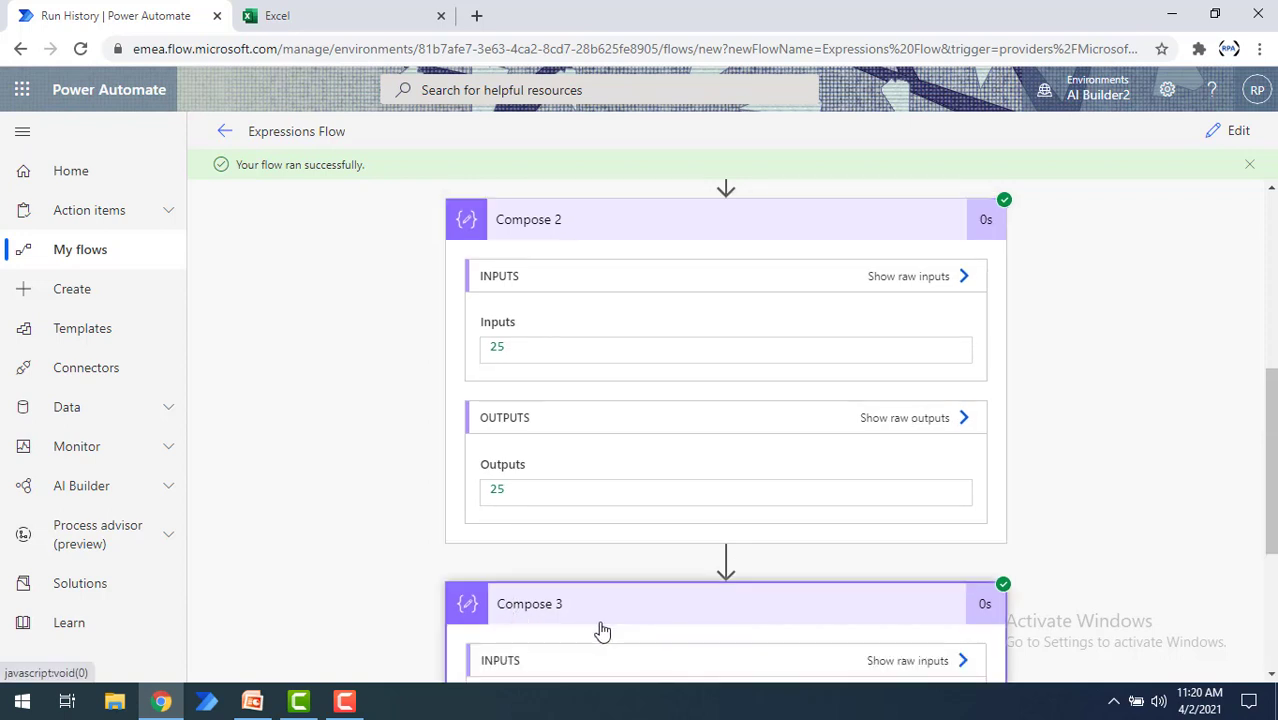
scroll(602, 630, "down", 1)
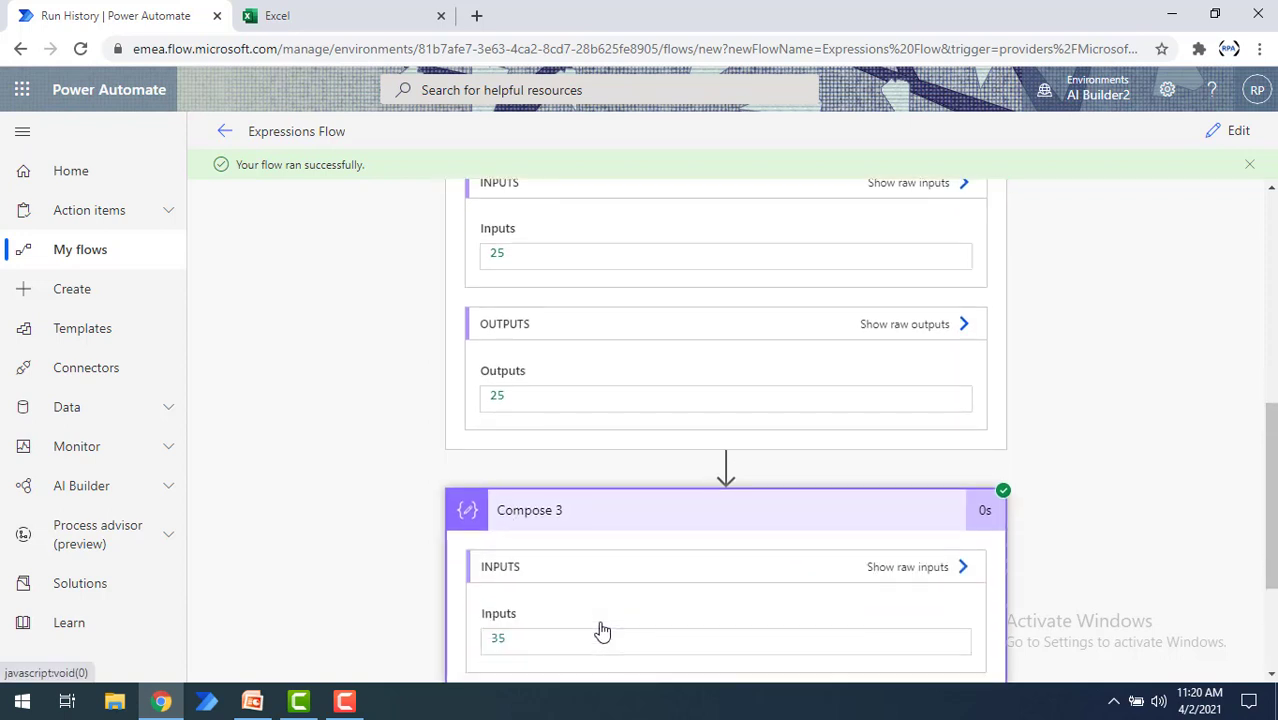
scroll(602, 630, "down", 2)
left_click_drag(540, 594, 455, 605)
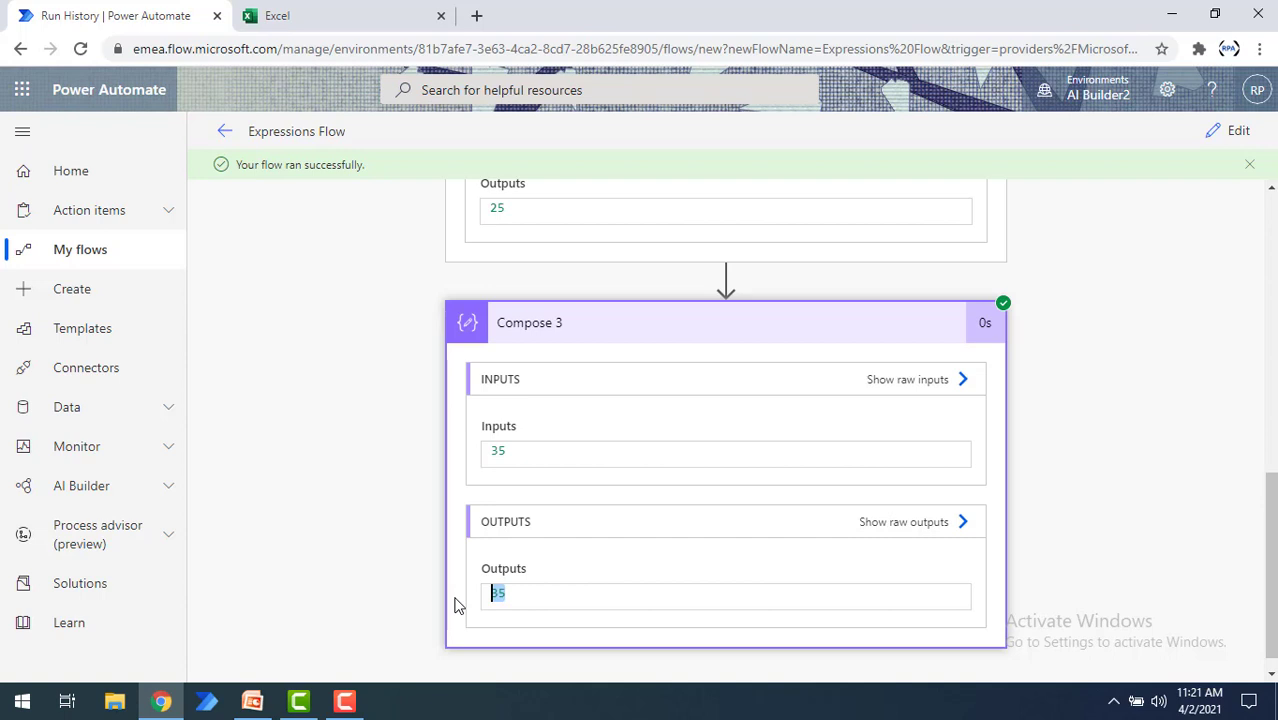
left_click(521, 594)
Step: Scroll back to the top of the run details page
scroll(1257, 480, "up", 2)
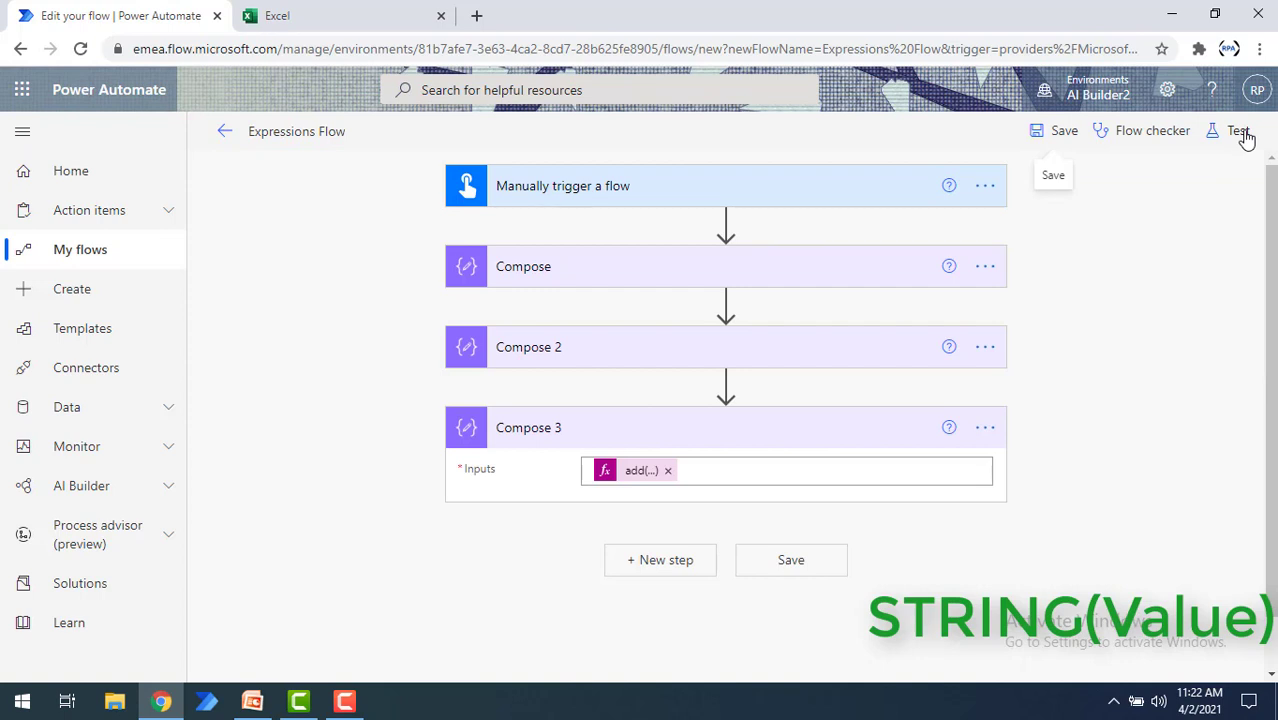
Step: Expand the Manually trigger a flow card to show Input text1 and Input text2
left_click(764, 193)
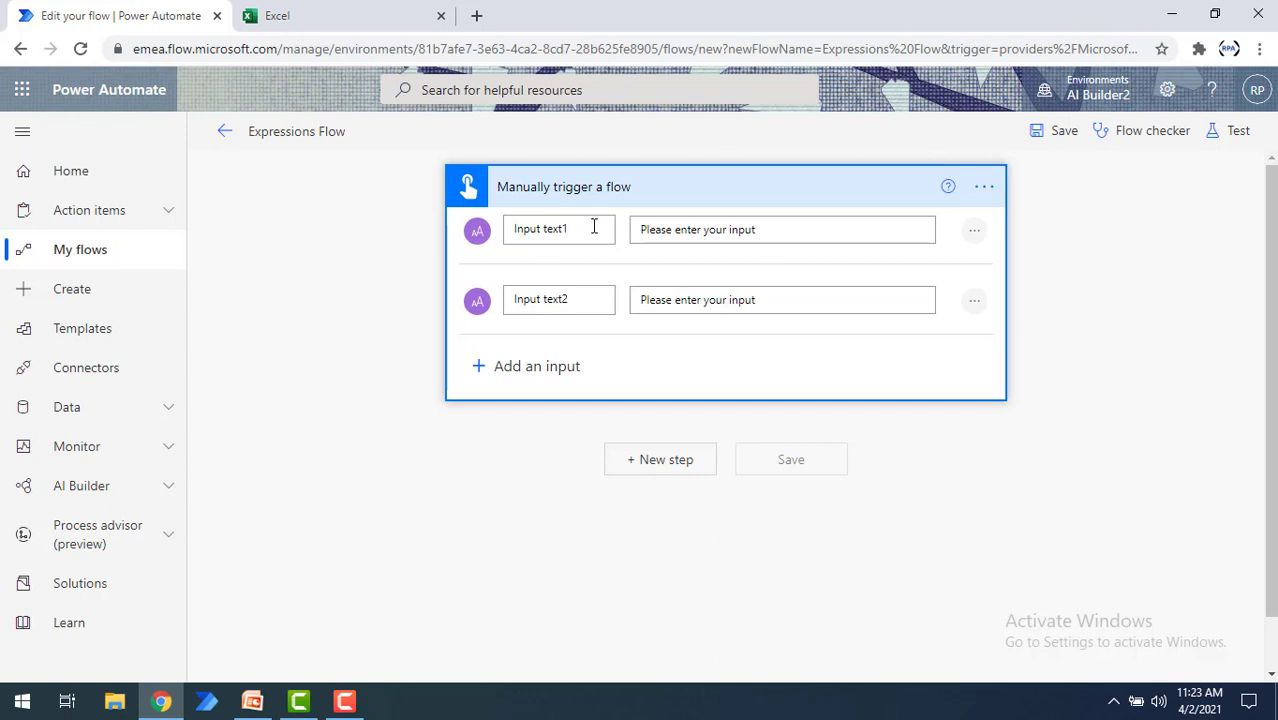
Step: Rename the text input to 'Input text' and add a number input named 'version Number'
key("BackSpace")
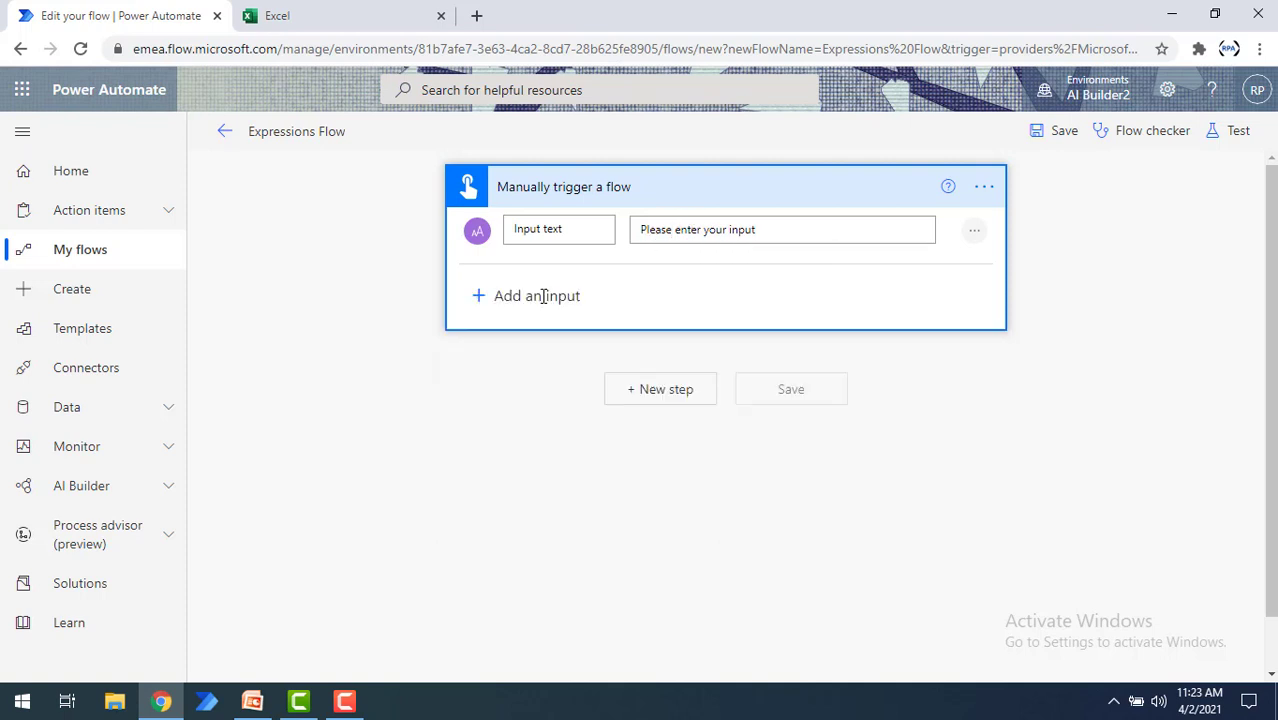
left_click(542, 294)
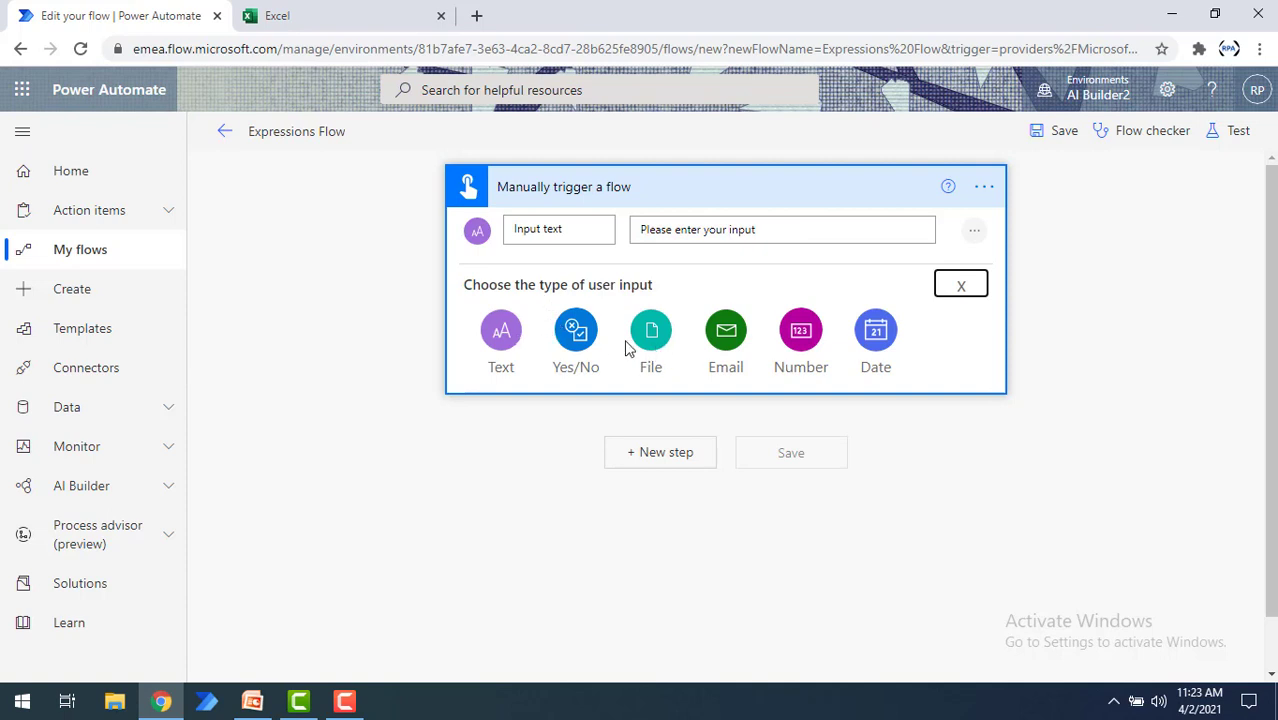
left_click(801, 333)
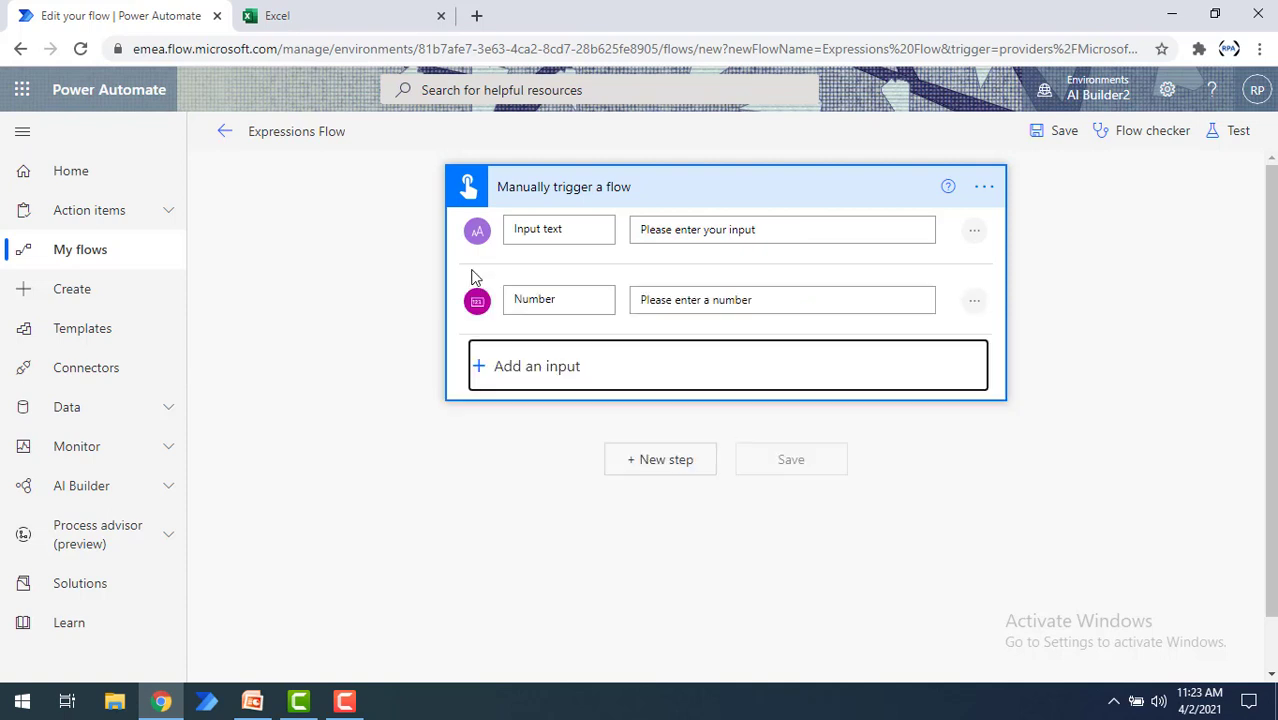
left_click(568, 303)
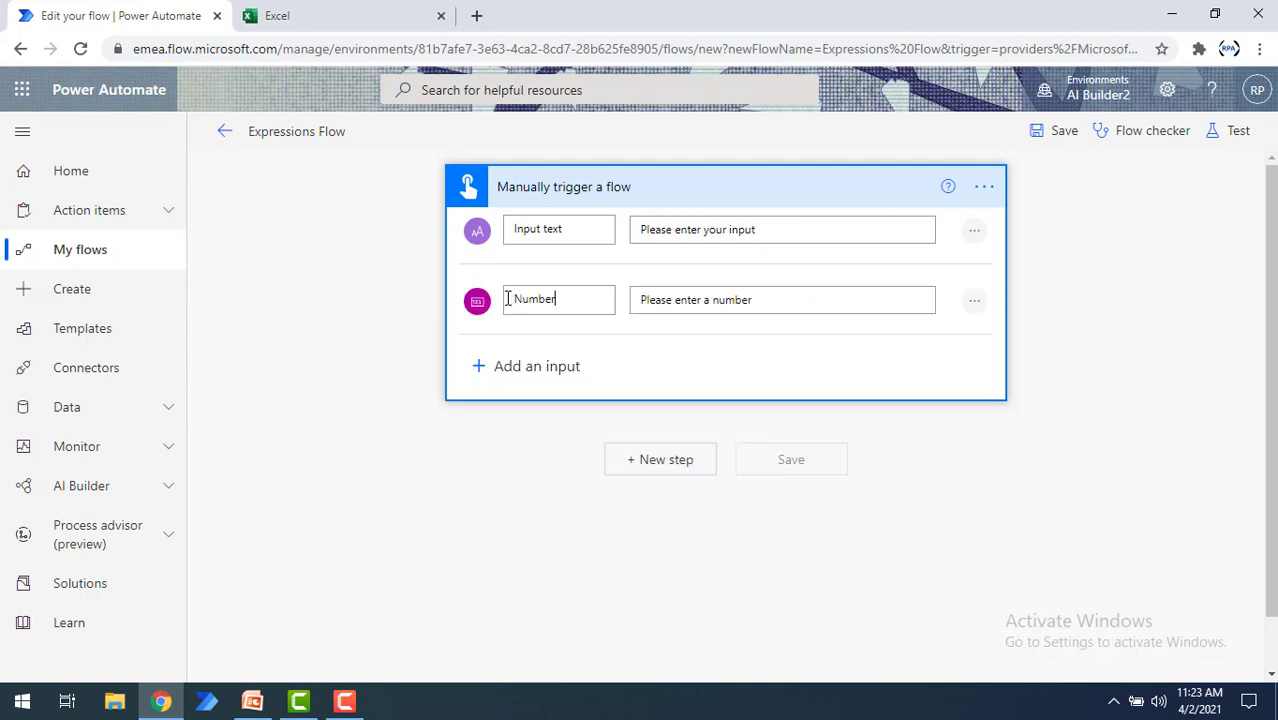
key("Home")
type("version")
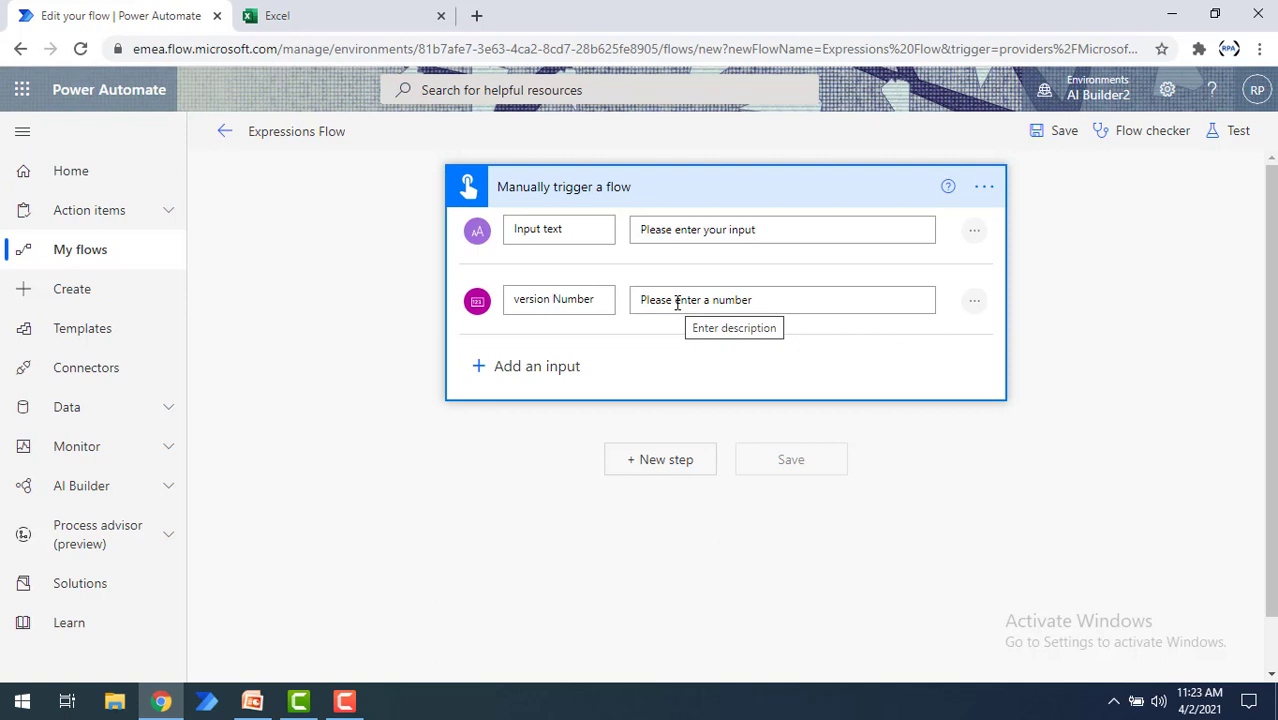
left_click(553, 300)
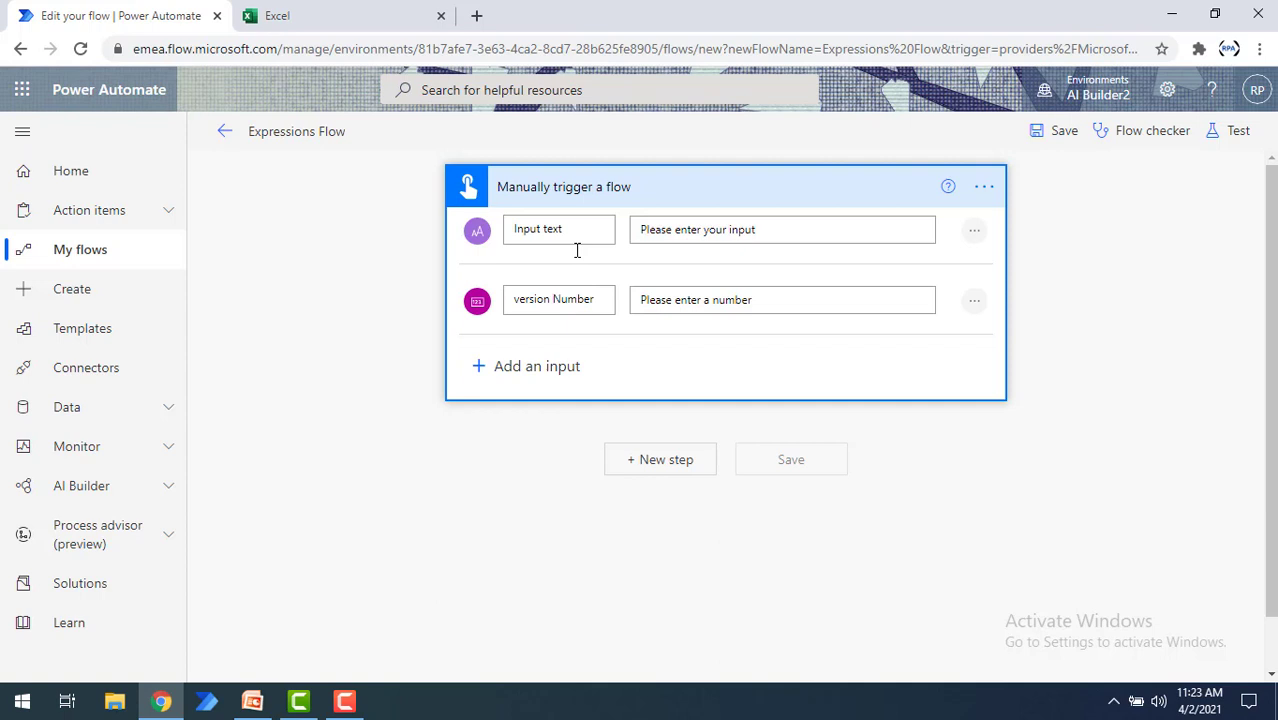
left_click(664, 464)
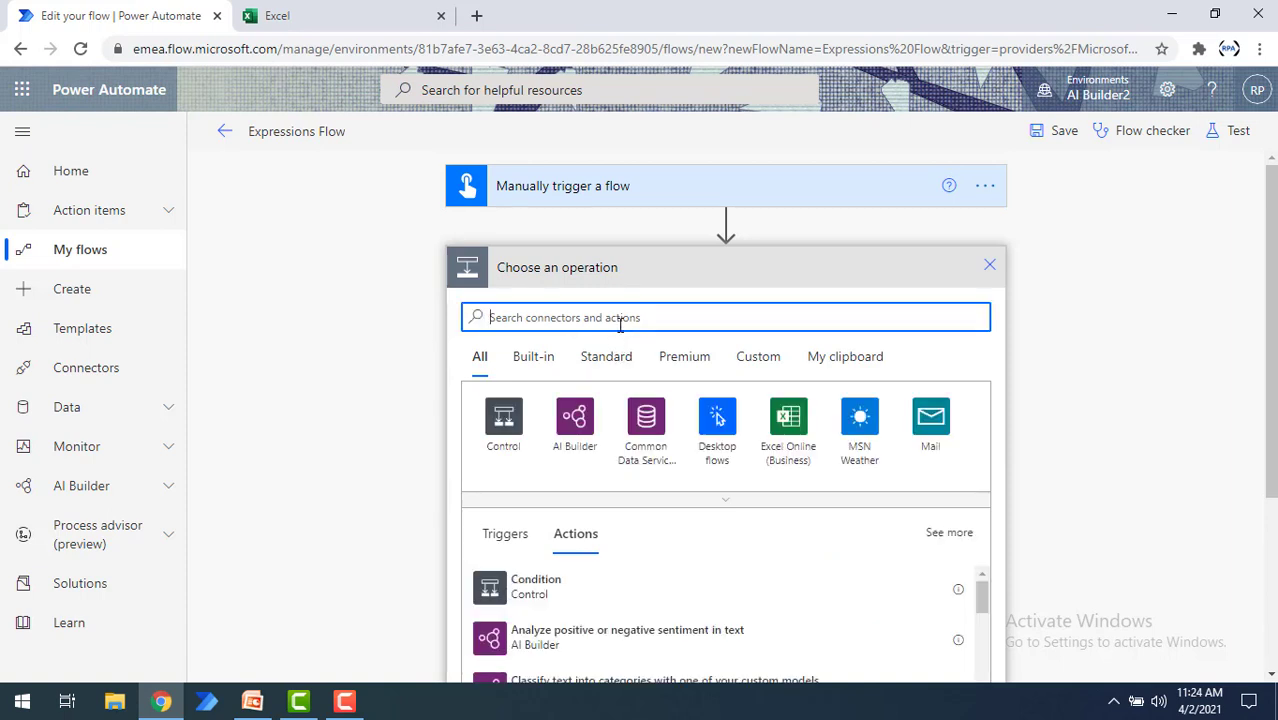
Step: Add a Compose action after the trigger
type("compose")
left_click(540, 586)
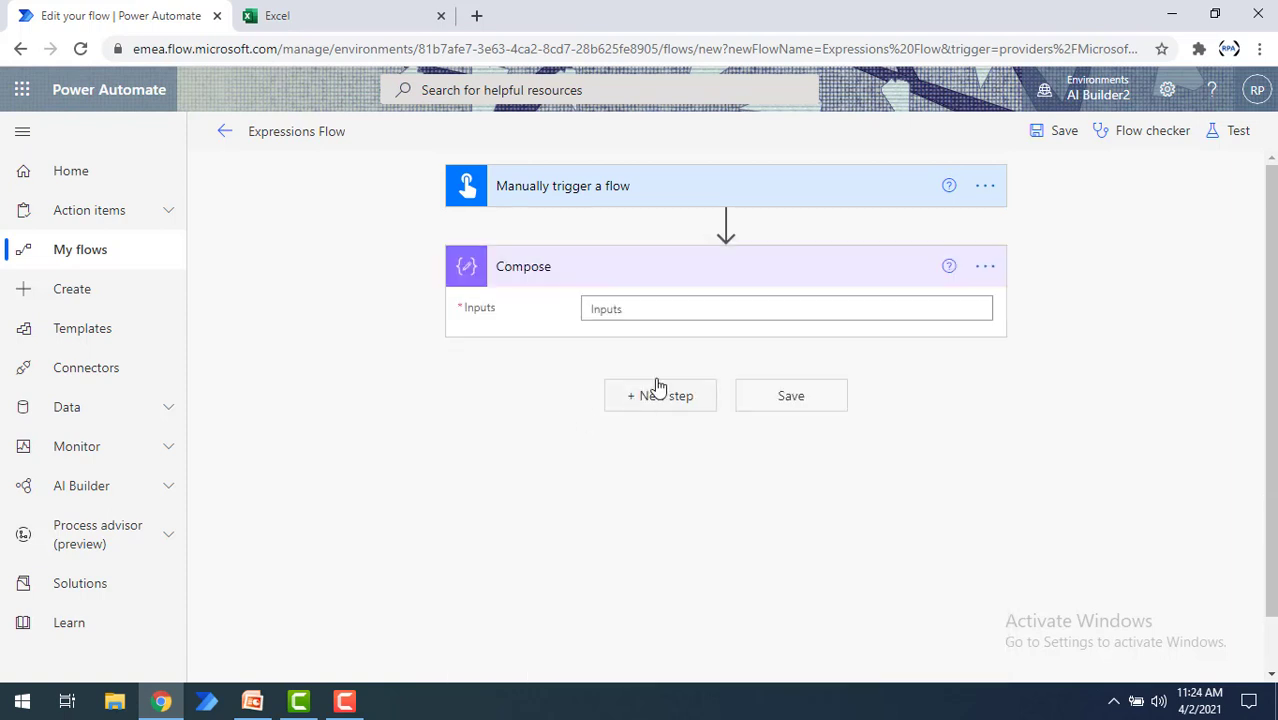
left_click(654, 309)
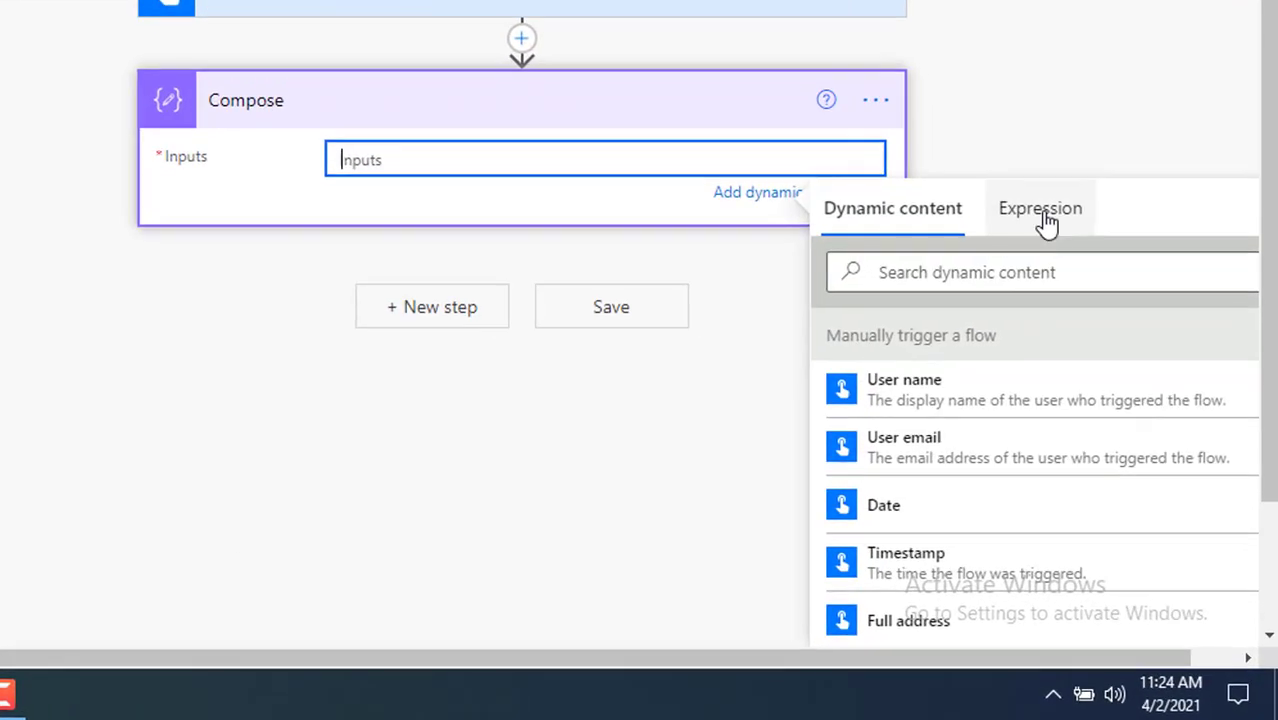
Step: Set Compose's Inputs to the expression string() of the version Number trigger value
left_click(1045, 215)
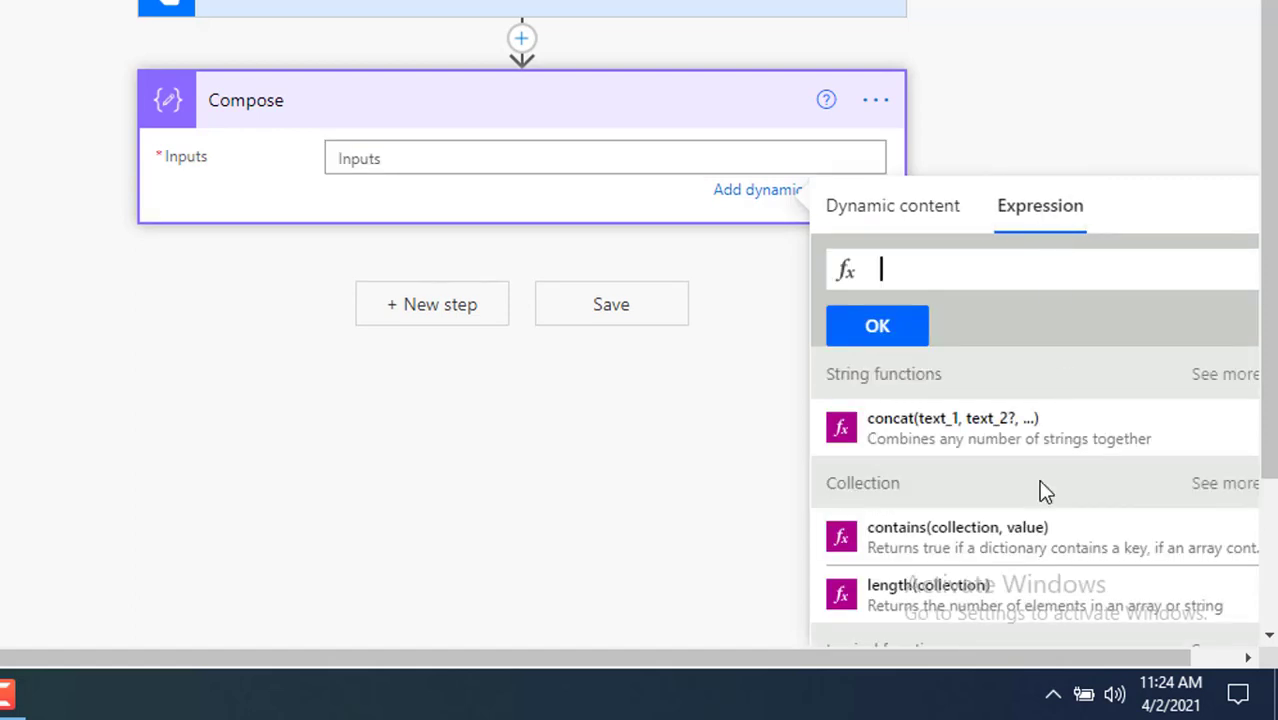
scroll(1038, 482, "down", 3)
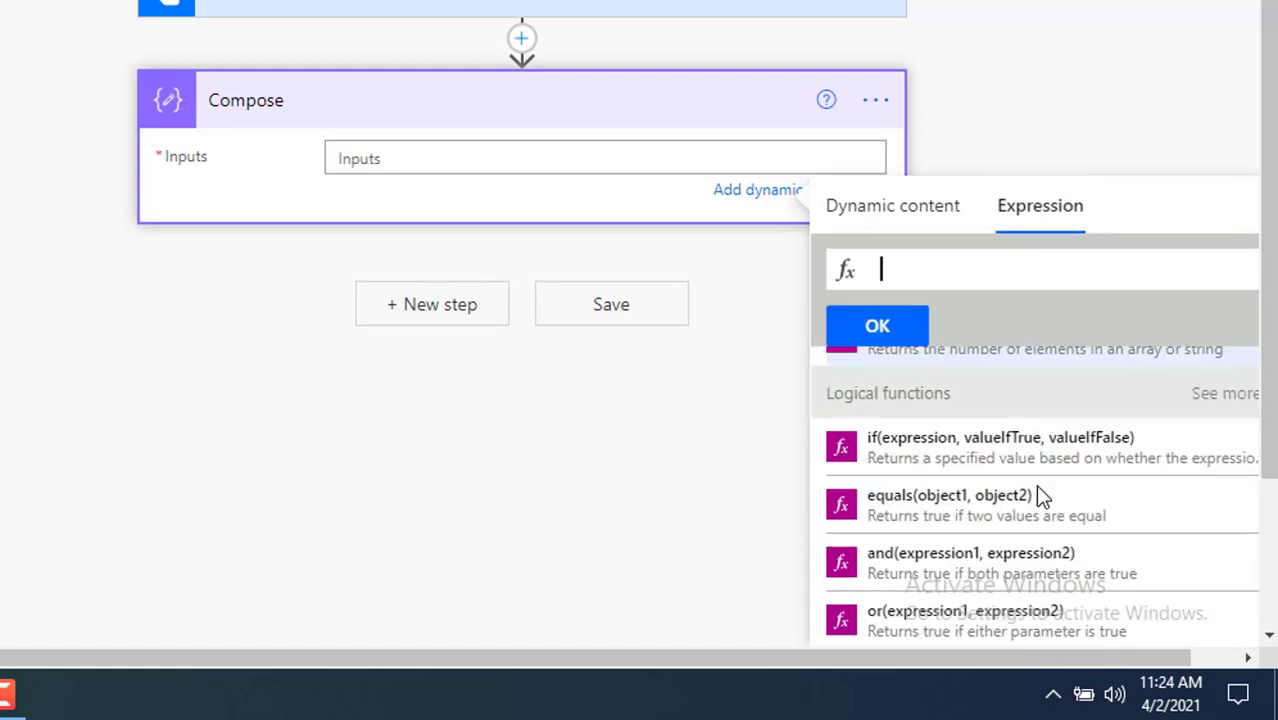
scroll(1040, 495, "down", 4)
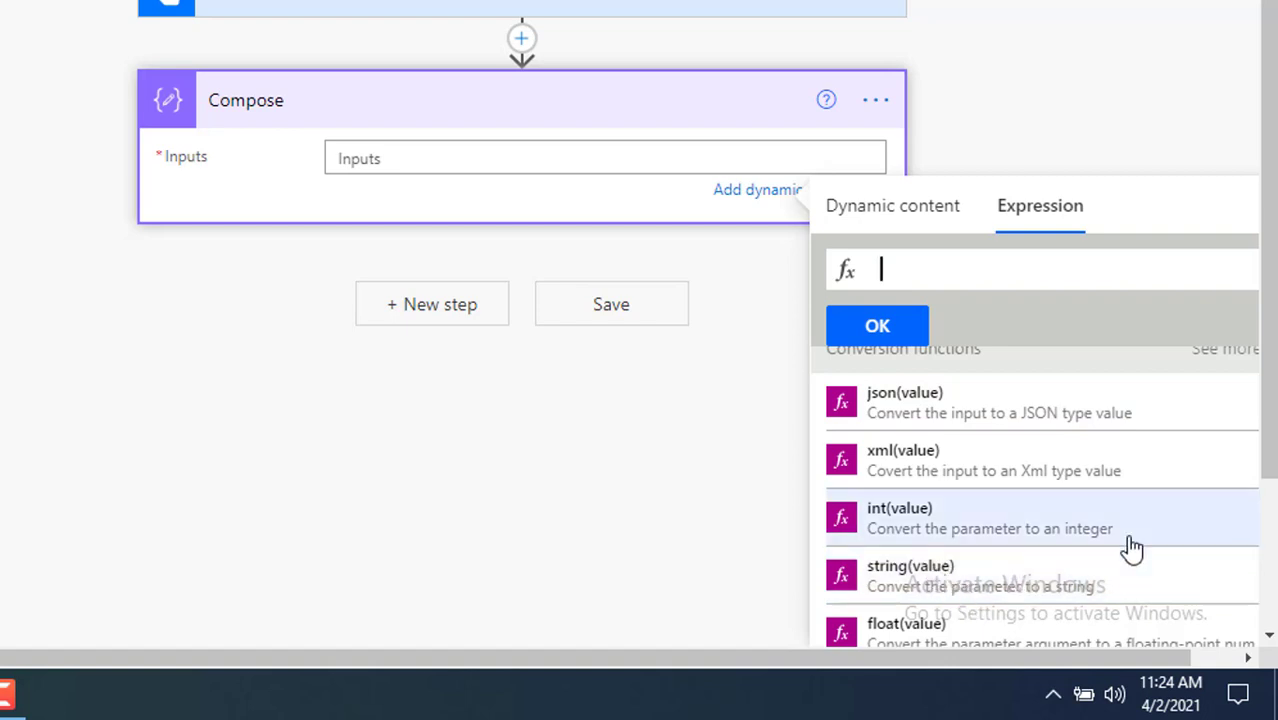
scroll(1131, 548, "down", 1)
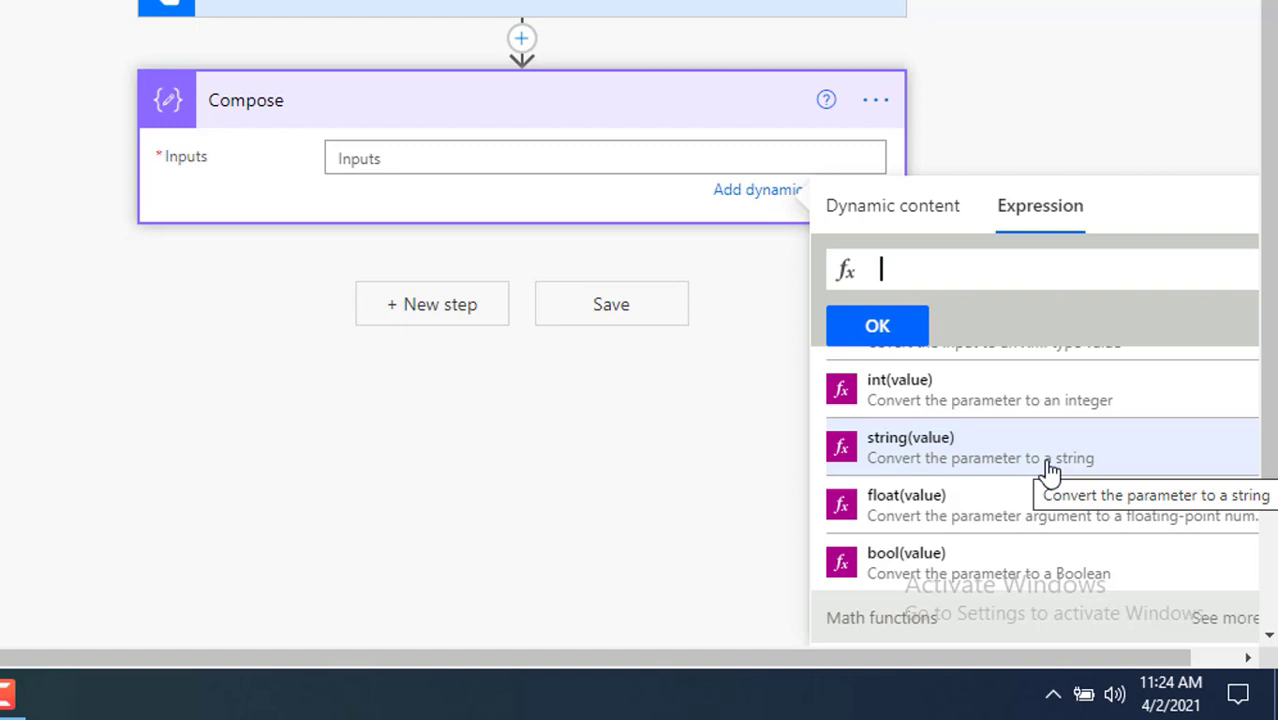
left_click(1048, 470)
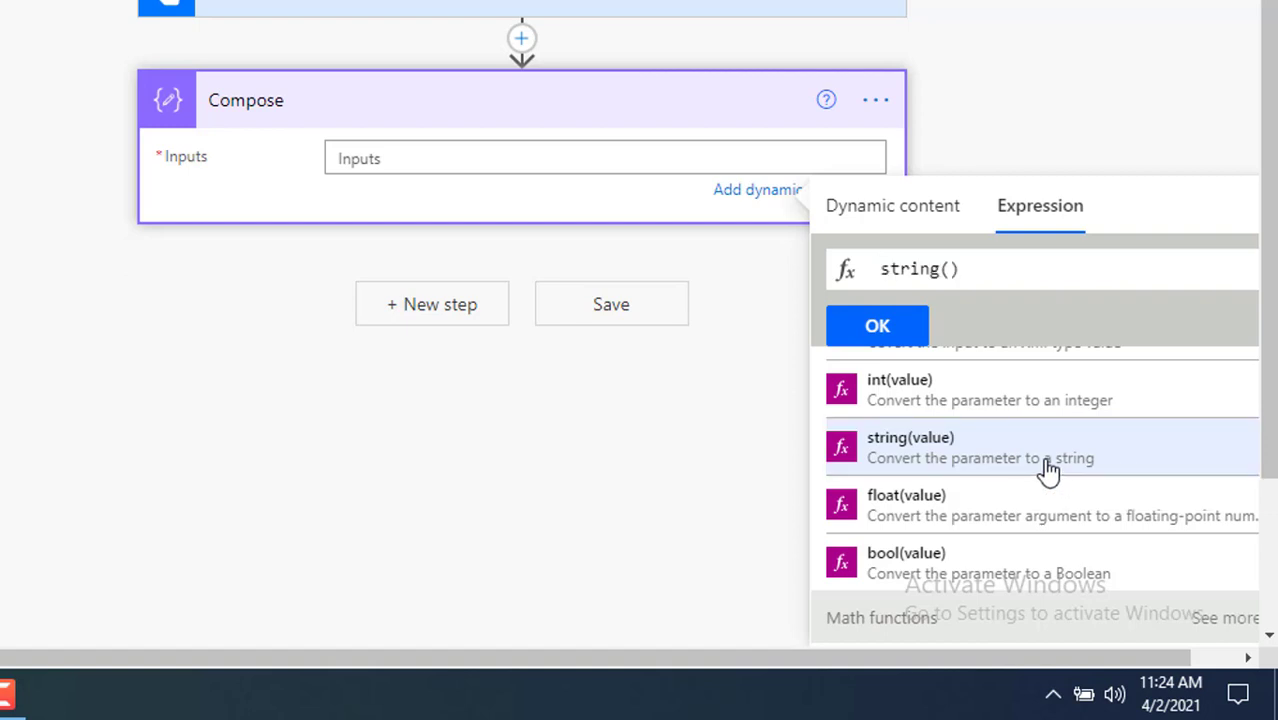
left_click(952, 268)
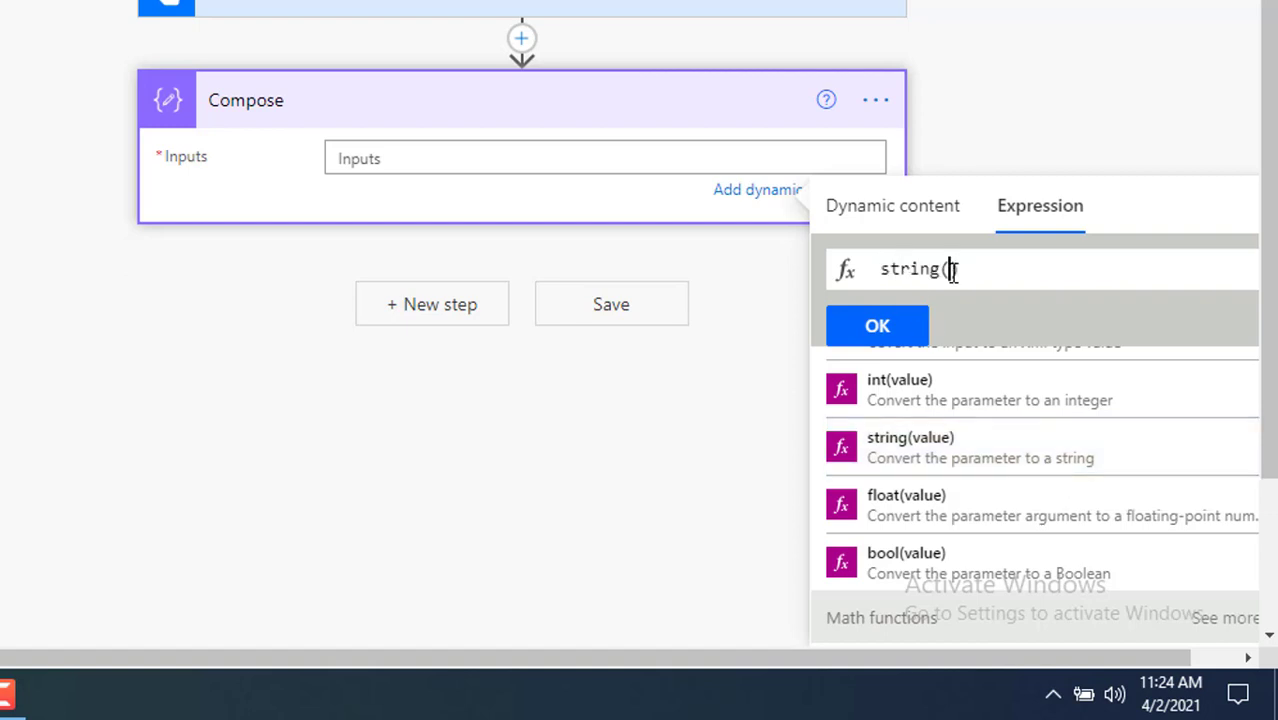
left_click(922, 228)
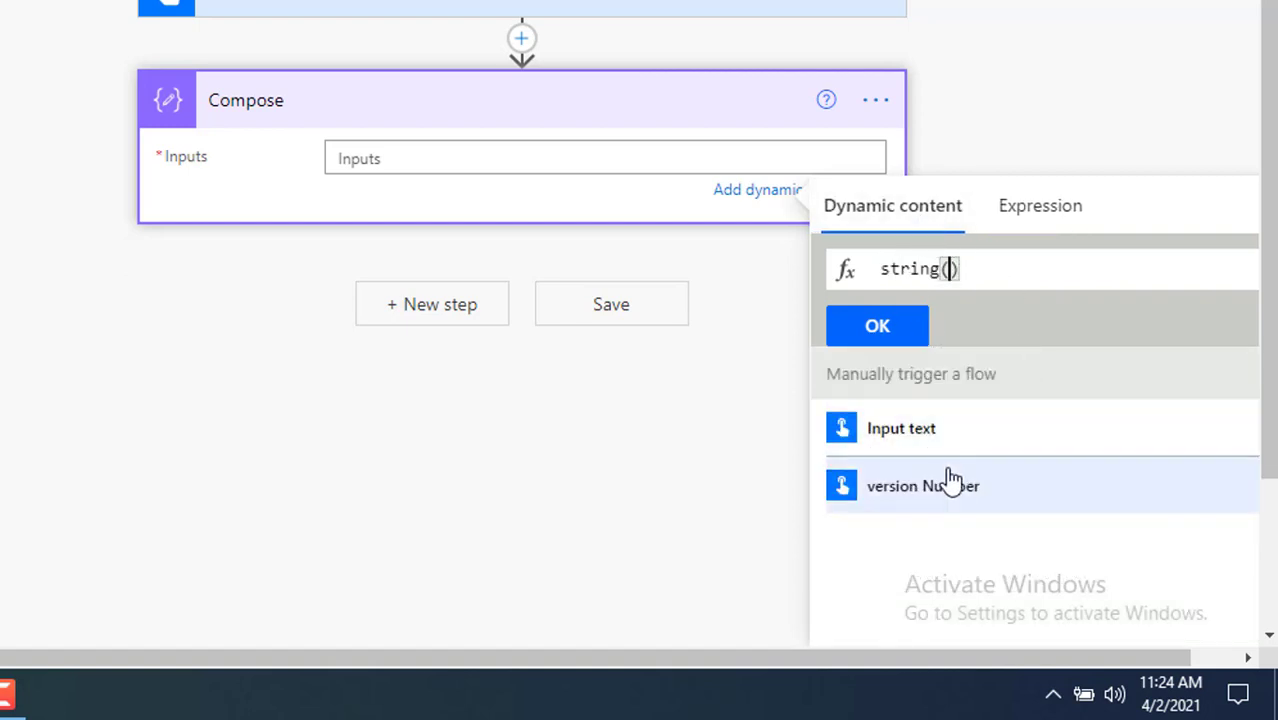
left_click(940, 495)
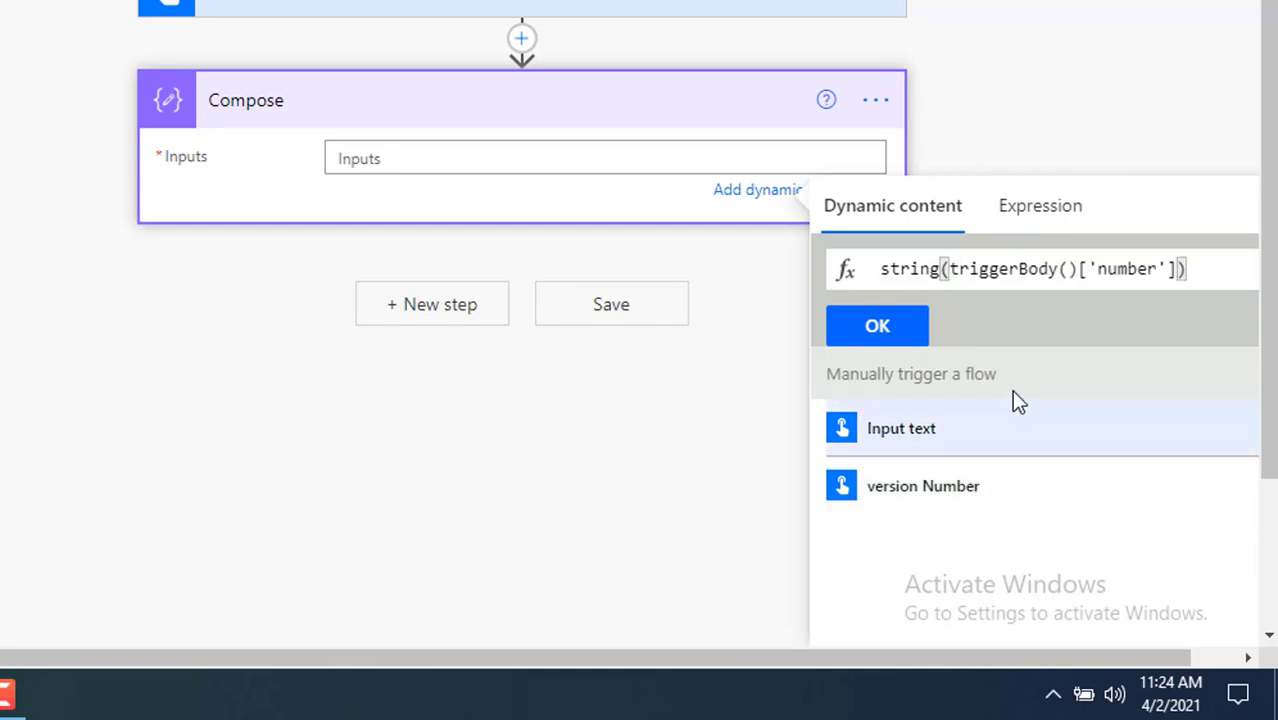
left_click(889, 333)
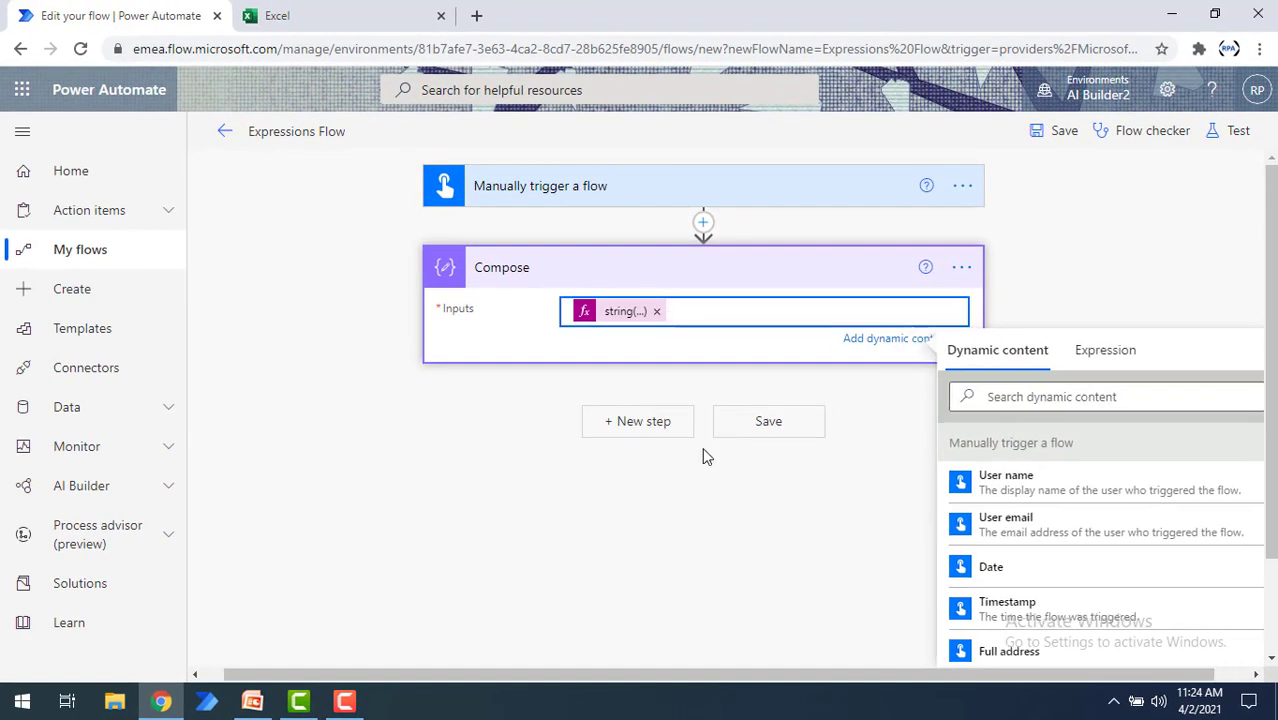
Step: Add Compose 2 with the expression concat(Input text, Compose Outputs) as its Inputs
left_click(640, 422)
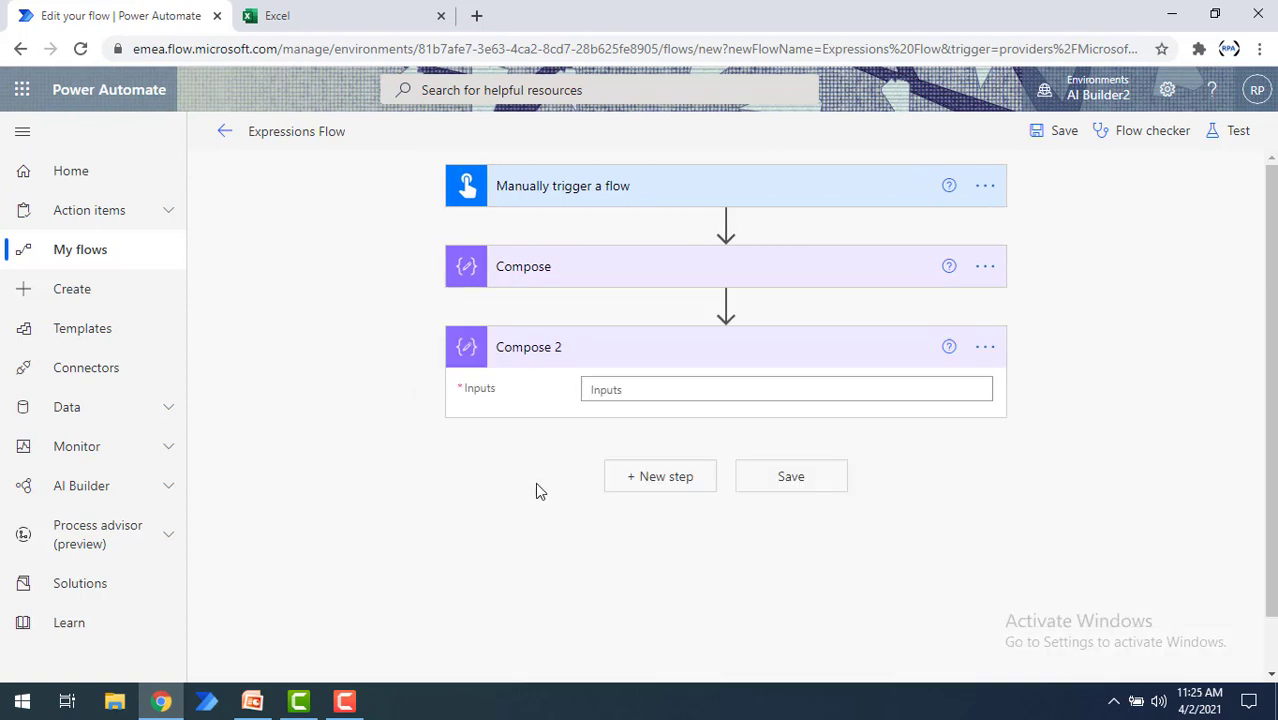
left_click(631, 391)
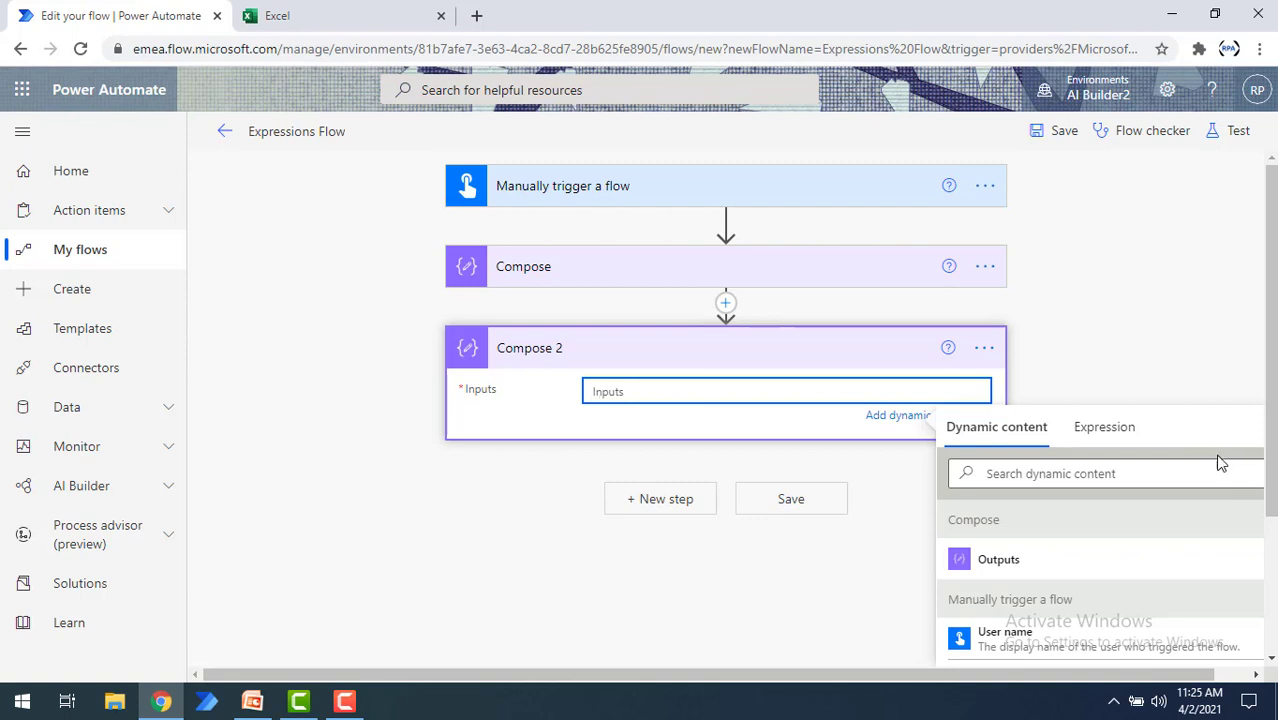
left_click(1106, 427)
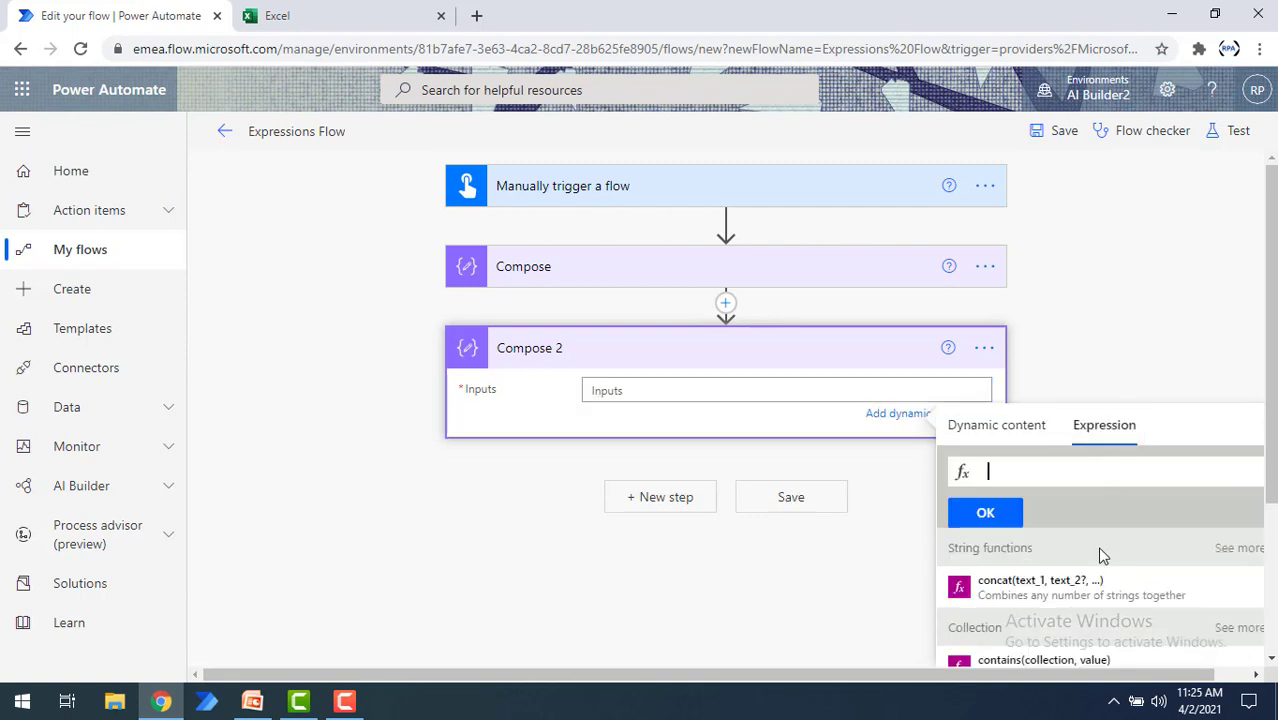
left_click(1040, 597)
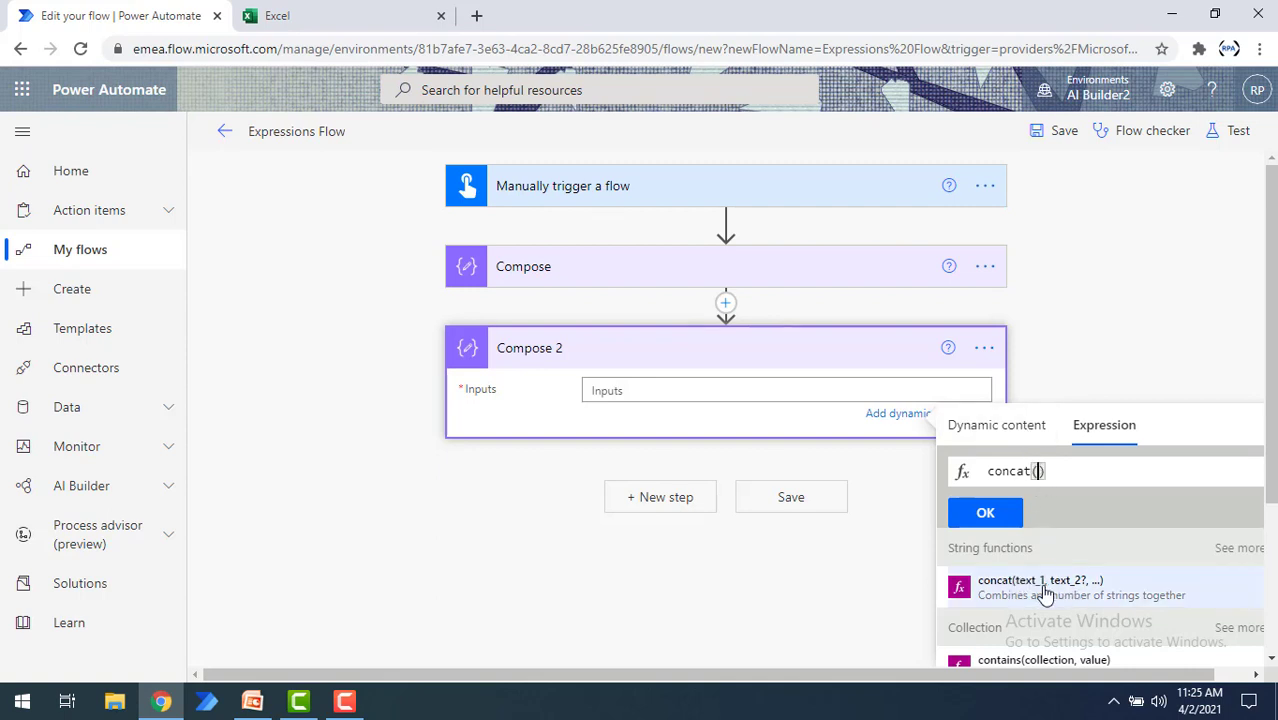
left_click(1016, 440)
scroll(1061, 539, "down", 1)
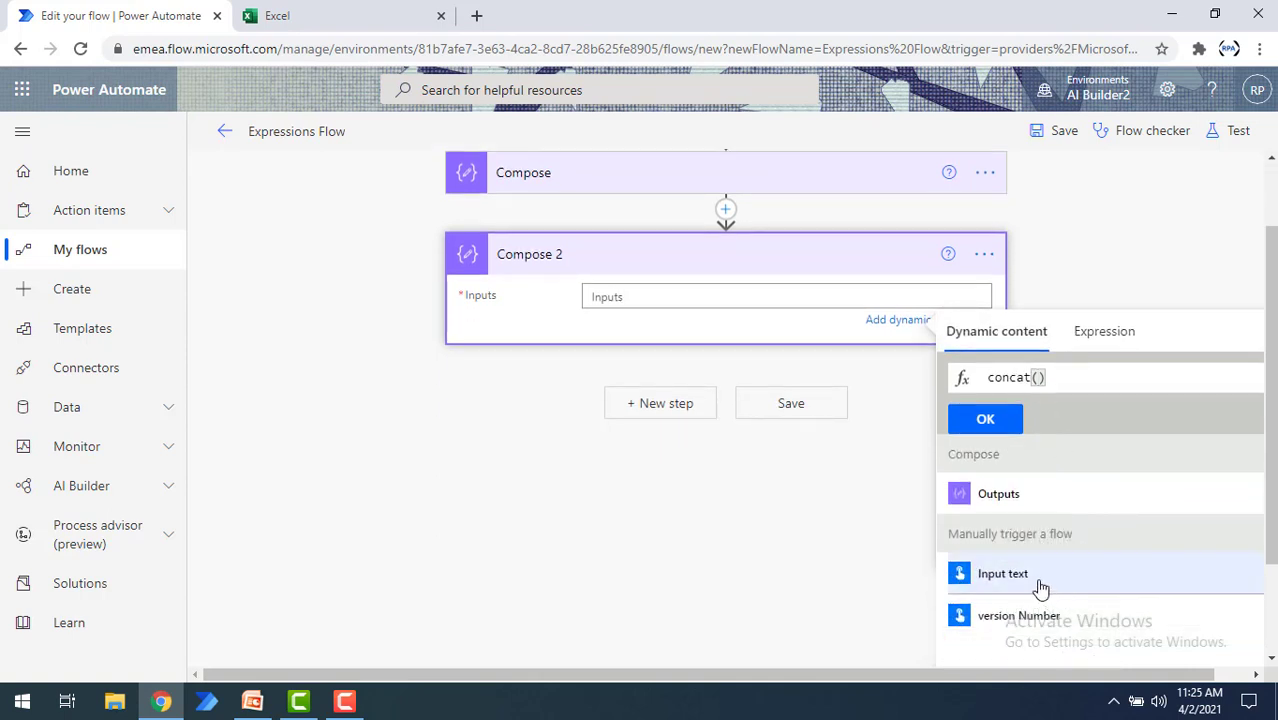
left_click(1040, 582)
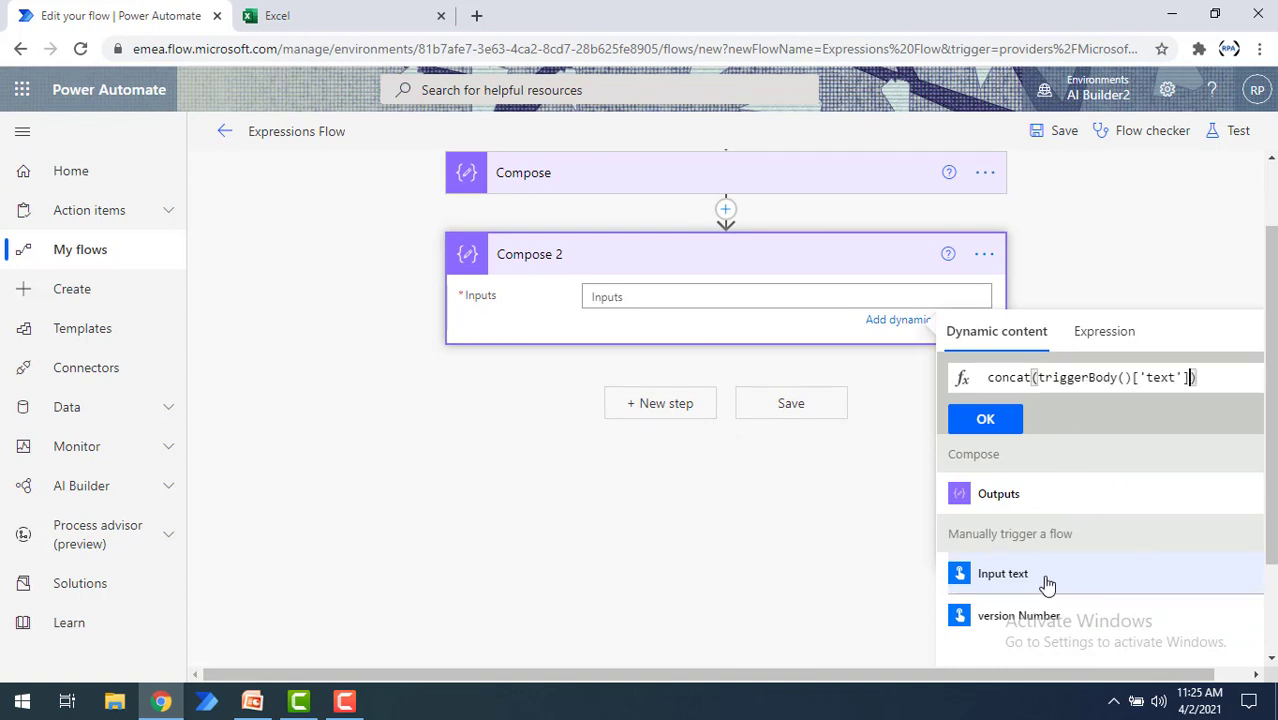
type(",")
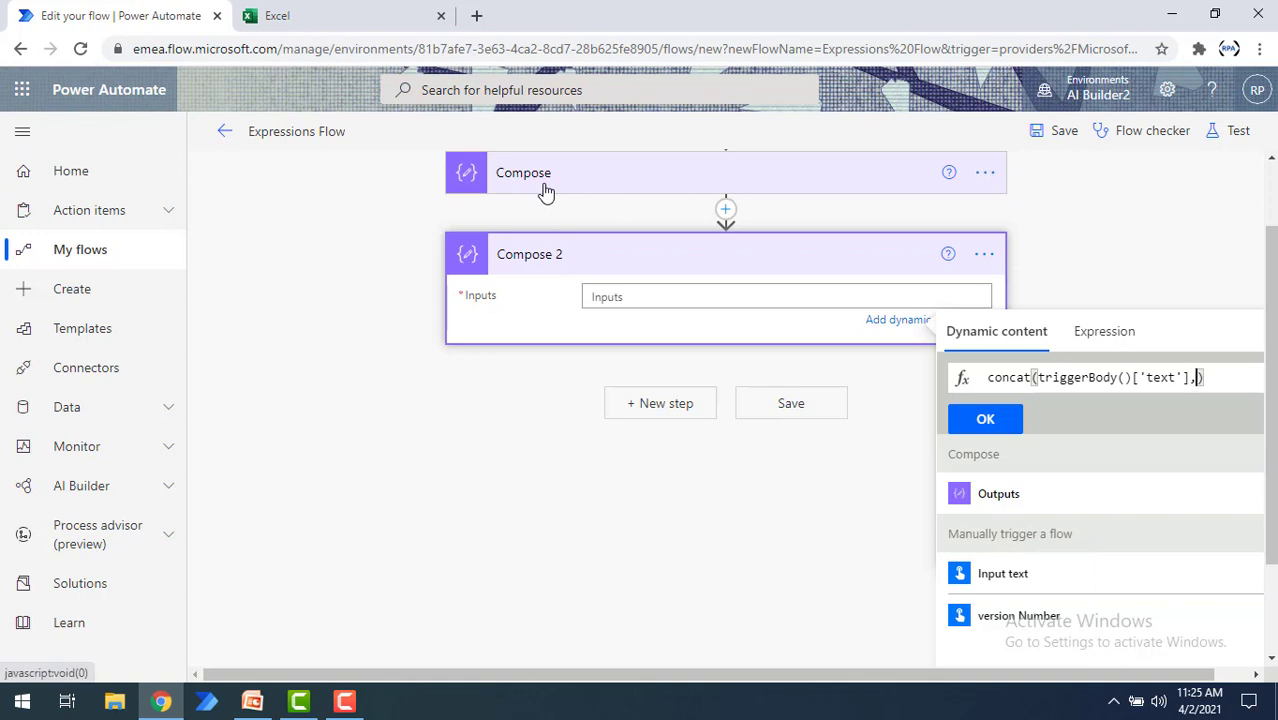
left_click(1010, 500)
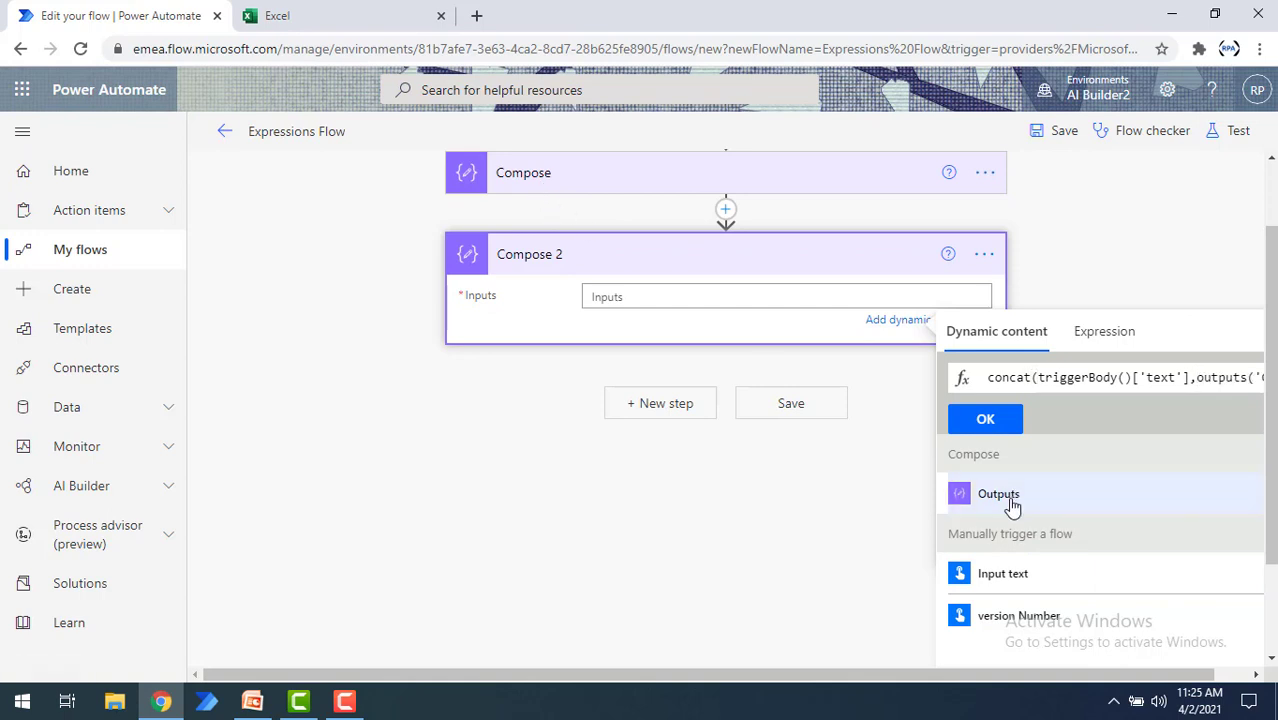
left_click(986, 420)
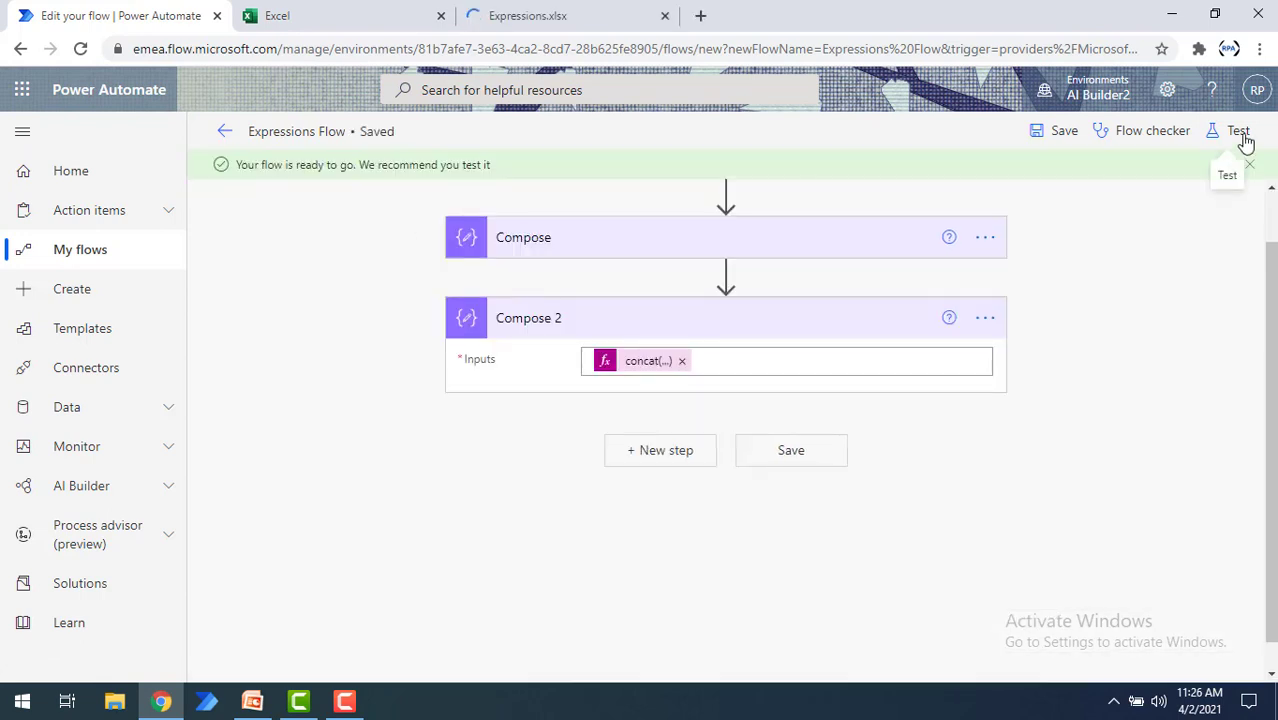
Step: Test the flow manually with Input text 'Version' and version Number 2
left_click(1239, 131)
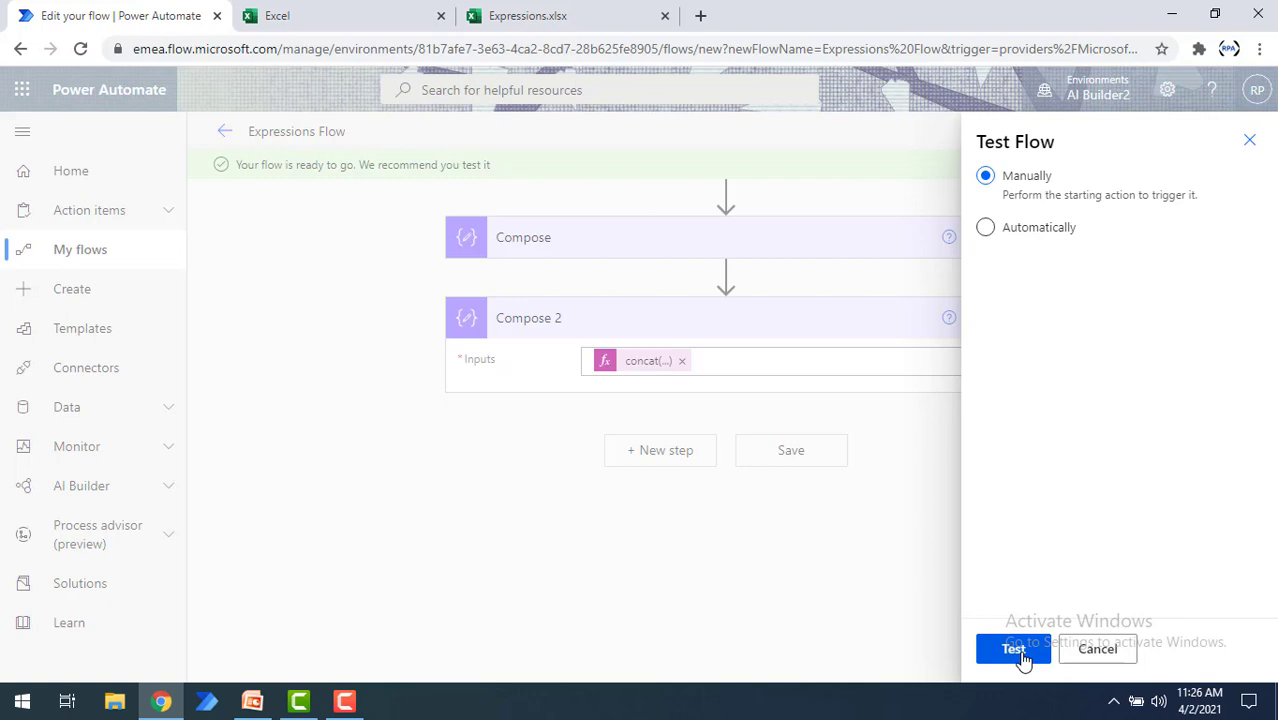
left_click(1016, 651)
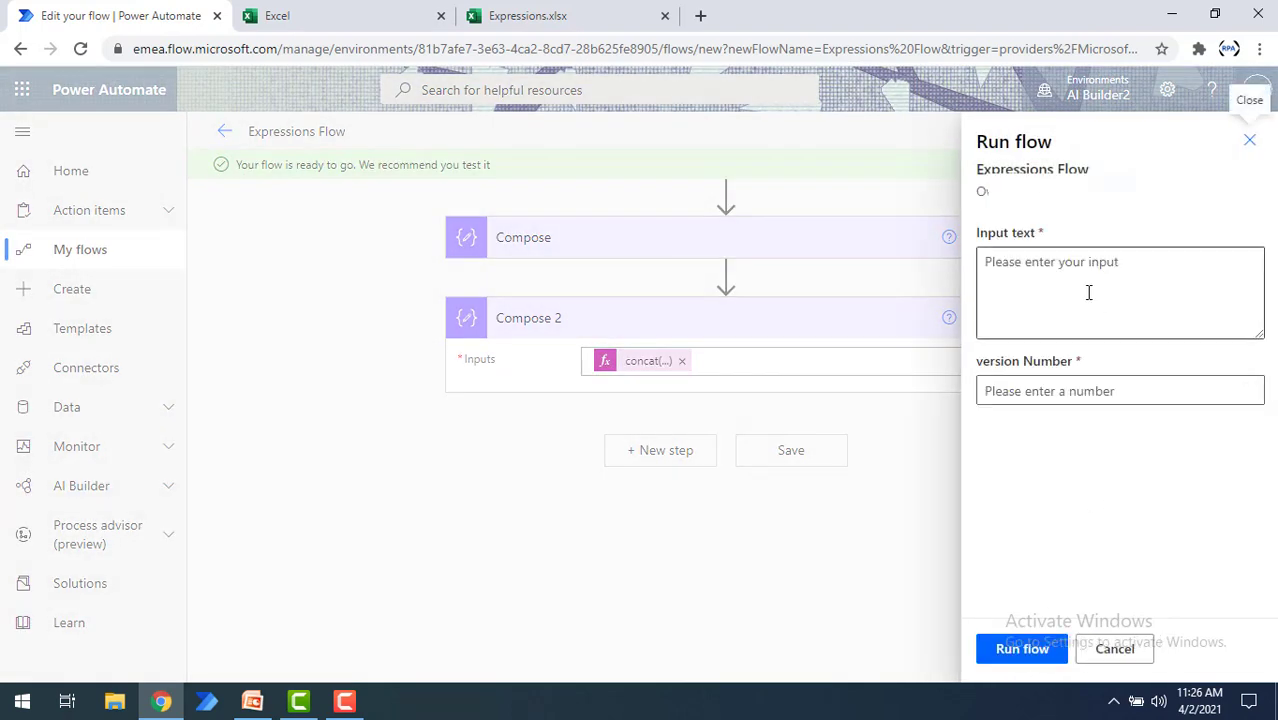
left_click(1080, 278)
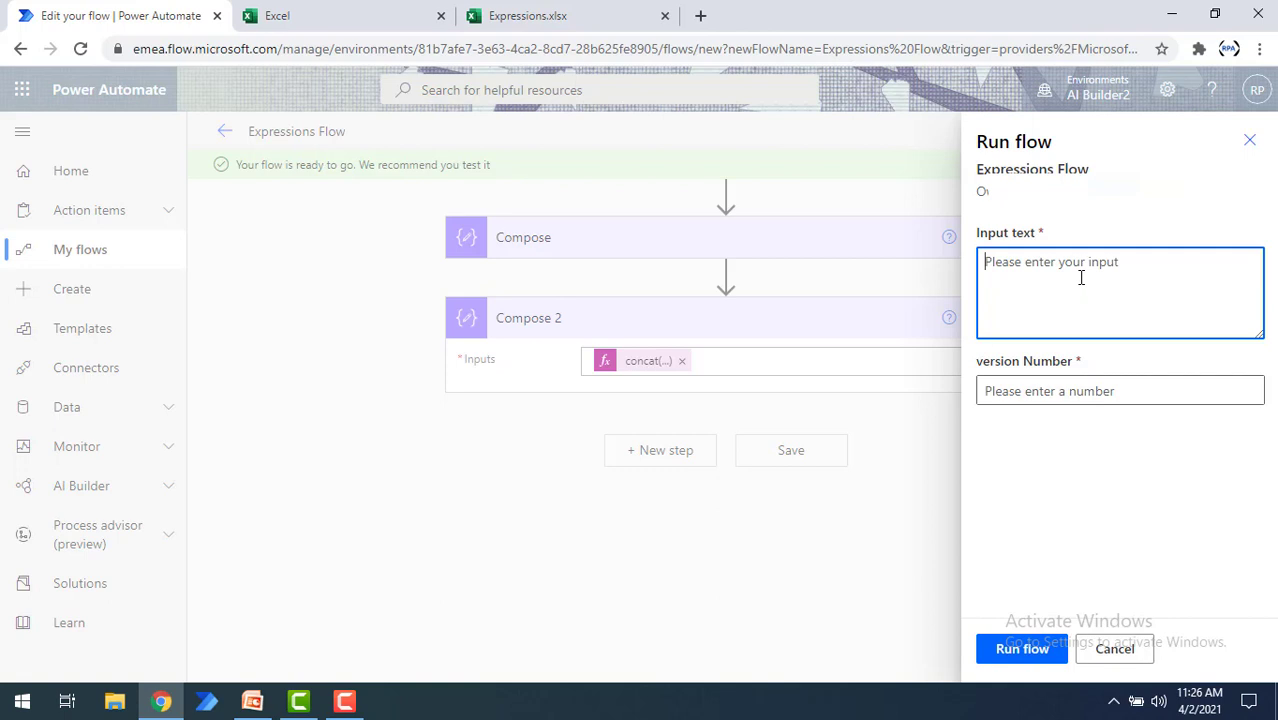
type("Version")
left_click(1023, 390)
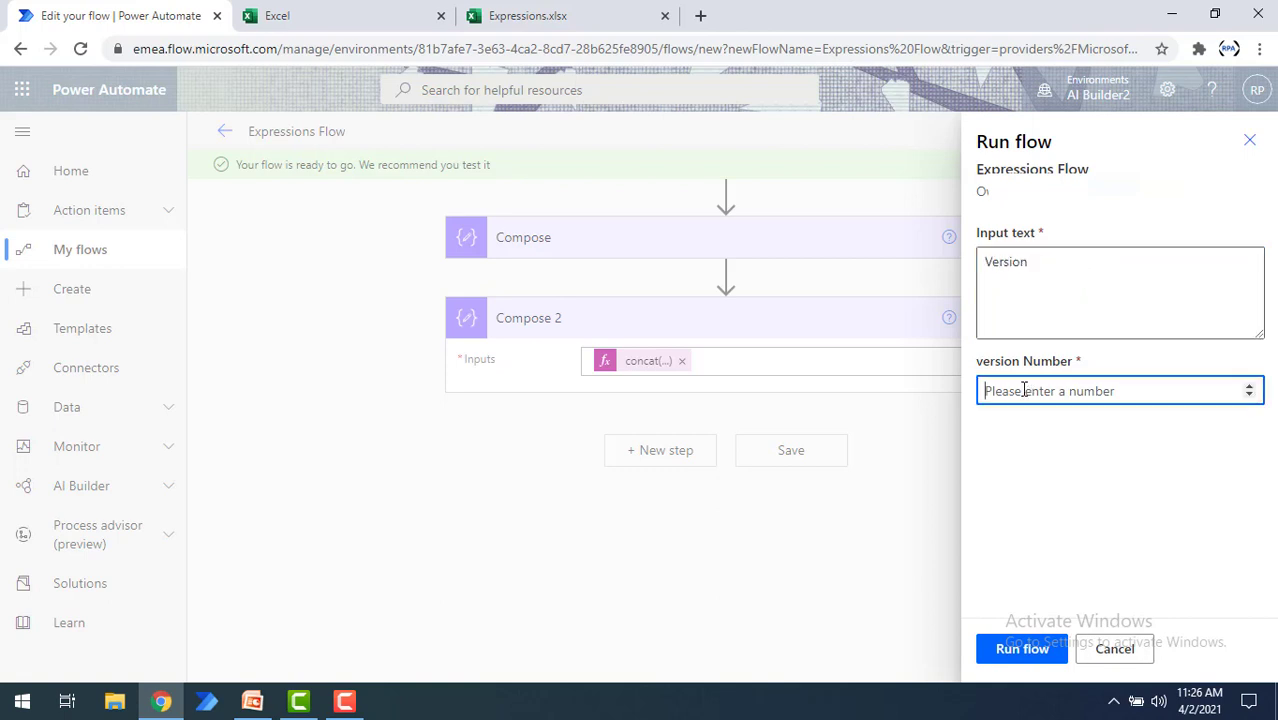
type("2")
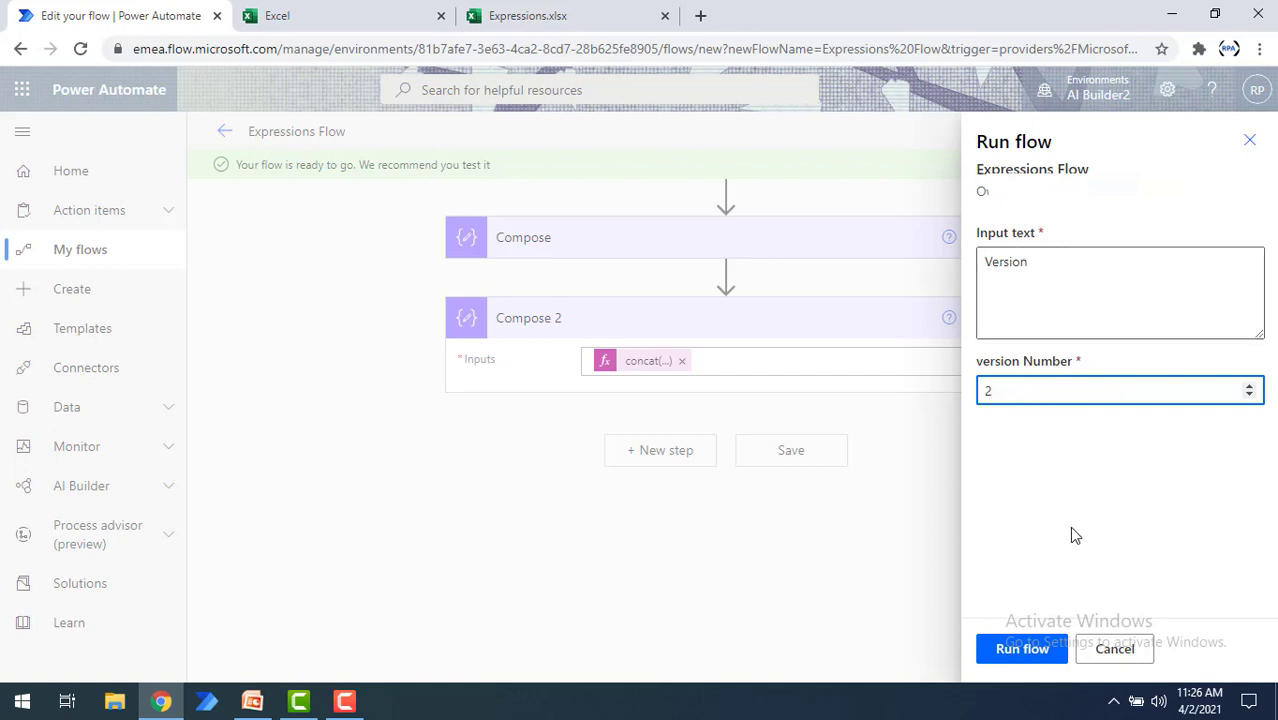
left_click(1021, 649)
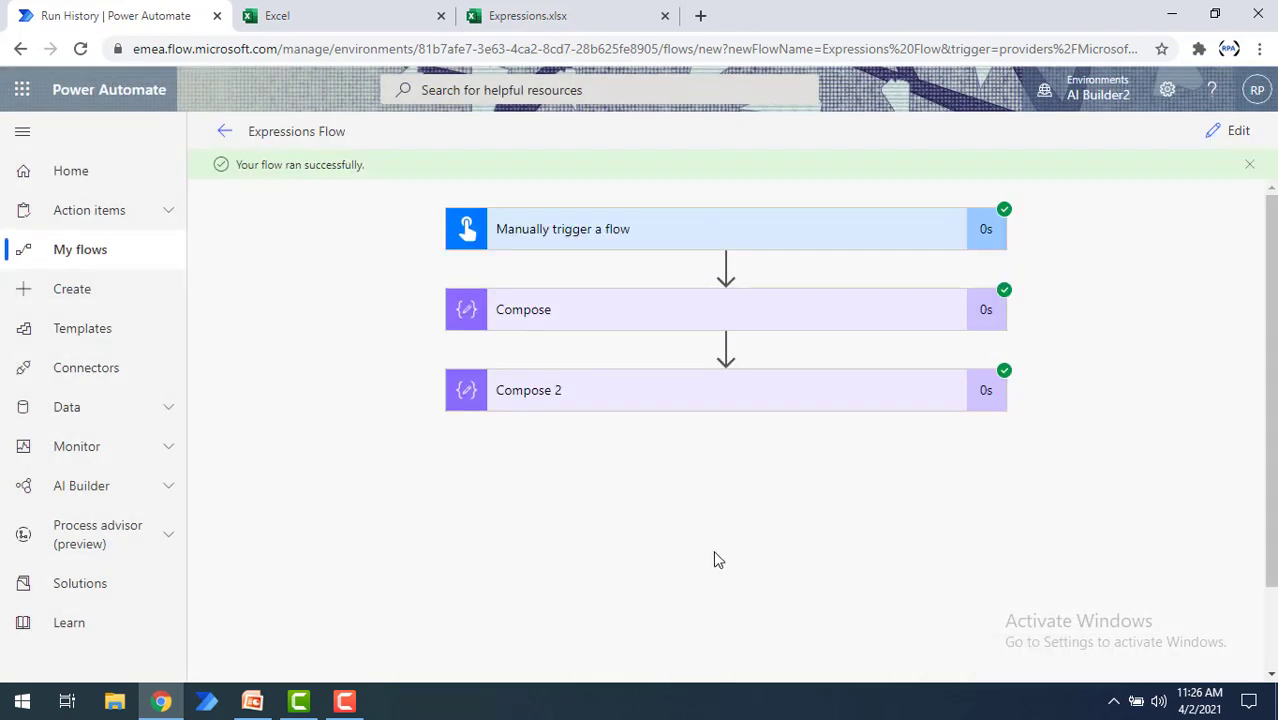
Step: Inspect the trigger's run schema, checking the text and number property types
left_click(652, 238)
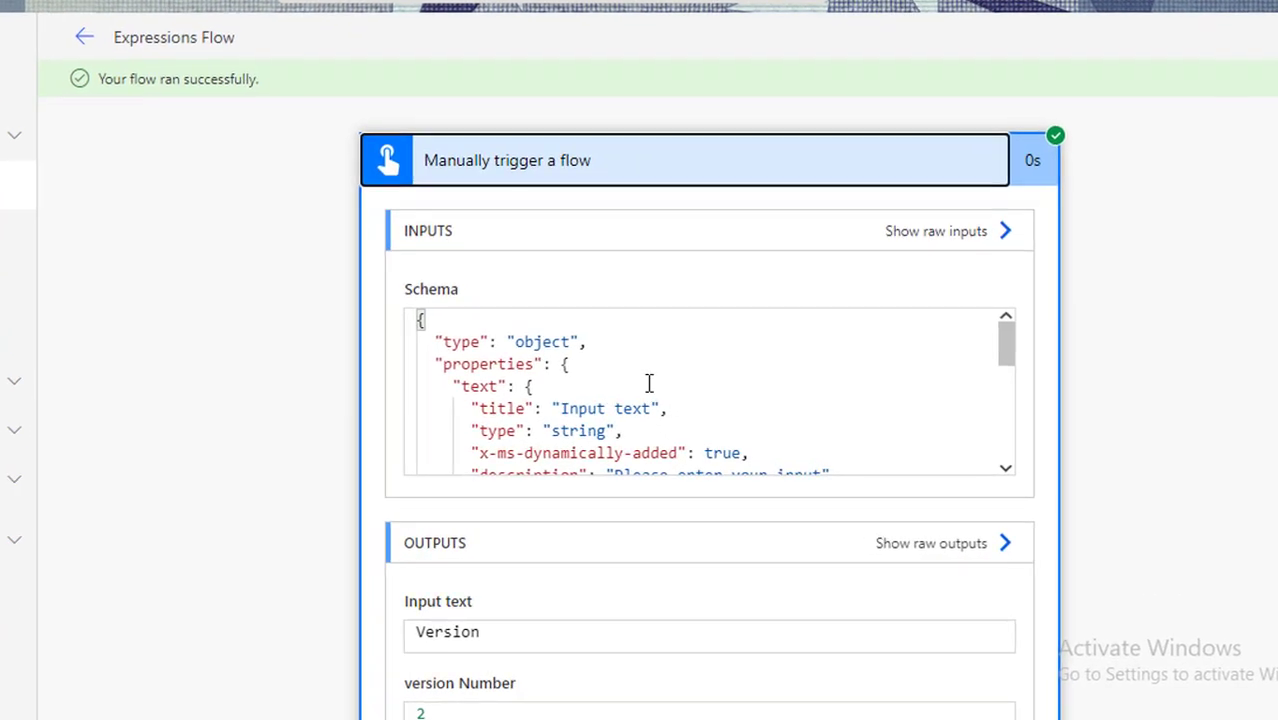
left_click(649, 383)
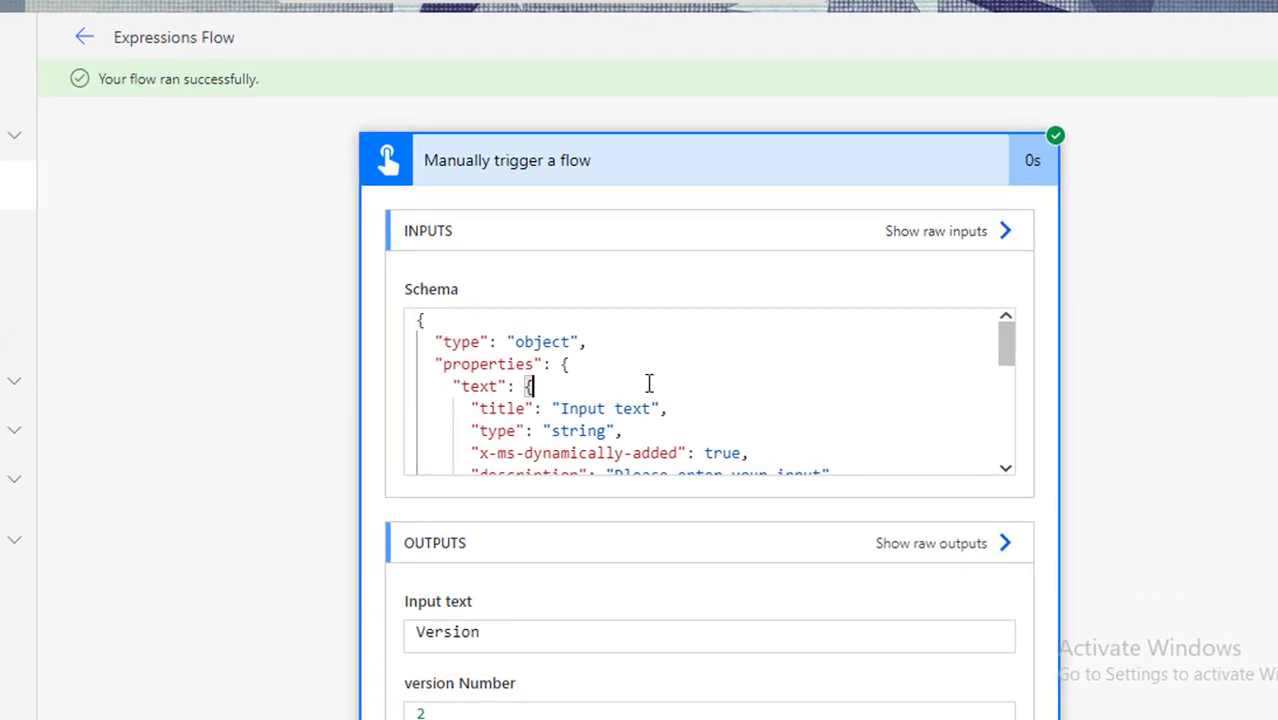
left_click(551, 432)
left_click_drag(575, 437, 605, 428)
scroll(655, 410, "down", 2)
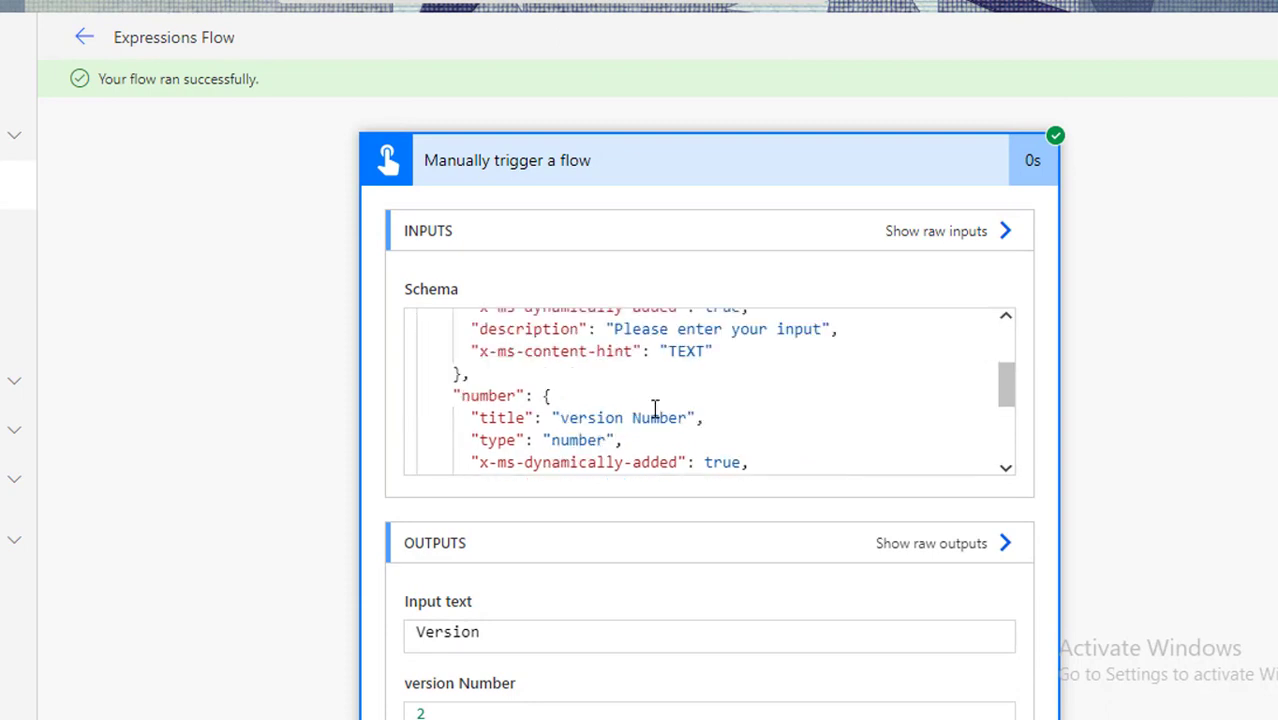
double_click(572, 440)
scroll(668, 437, "down", 2)
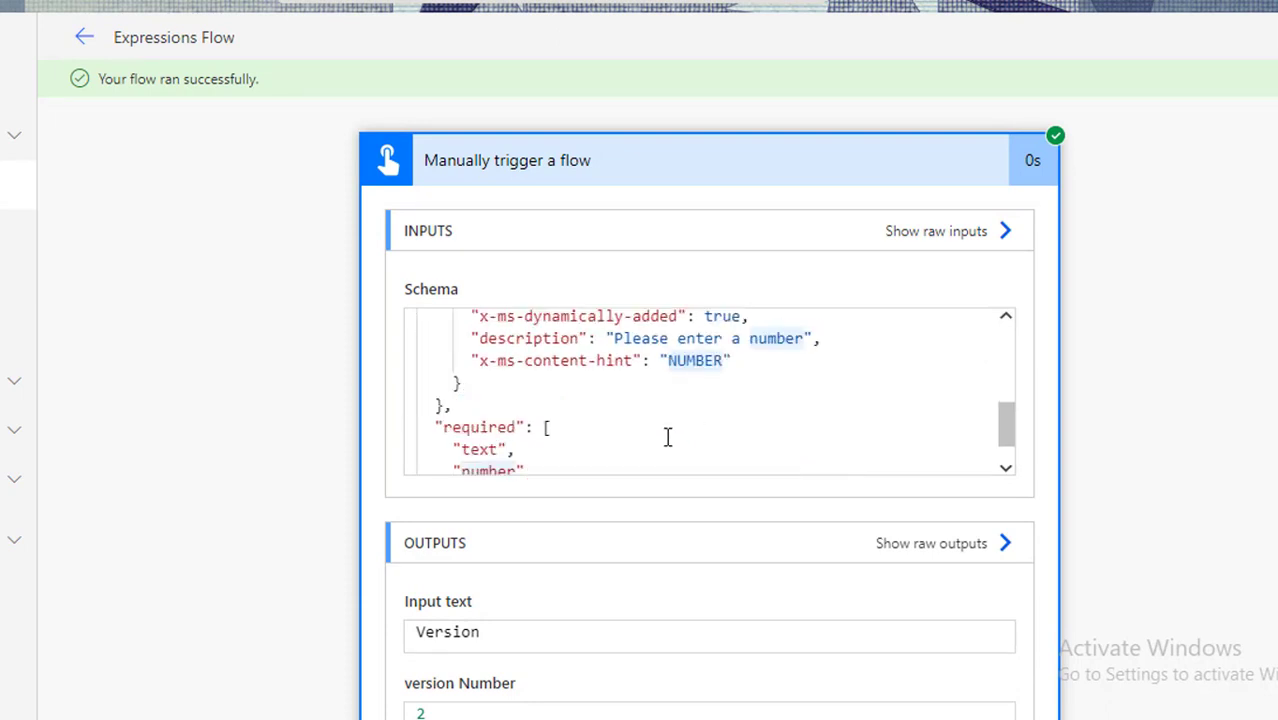
double_click(705, 361)
scroll(770, 550, "down", 1)
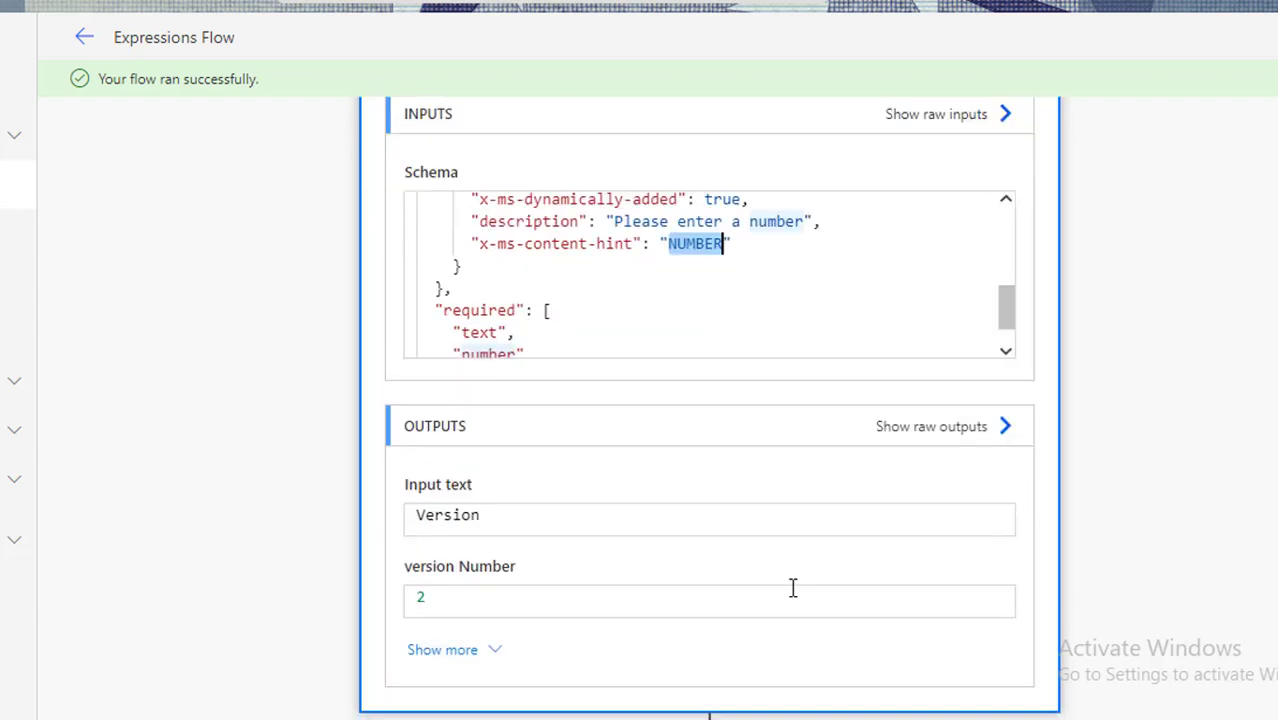
scroll(790, 586, "down", 1)
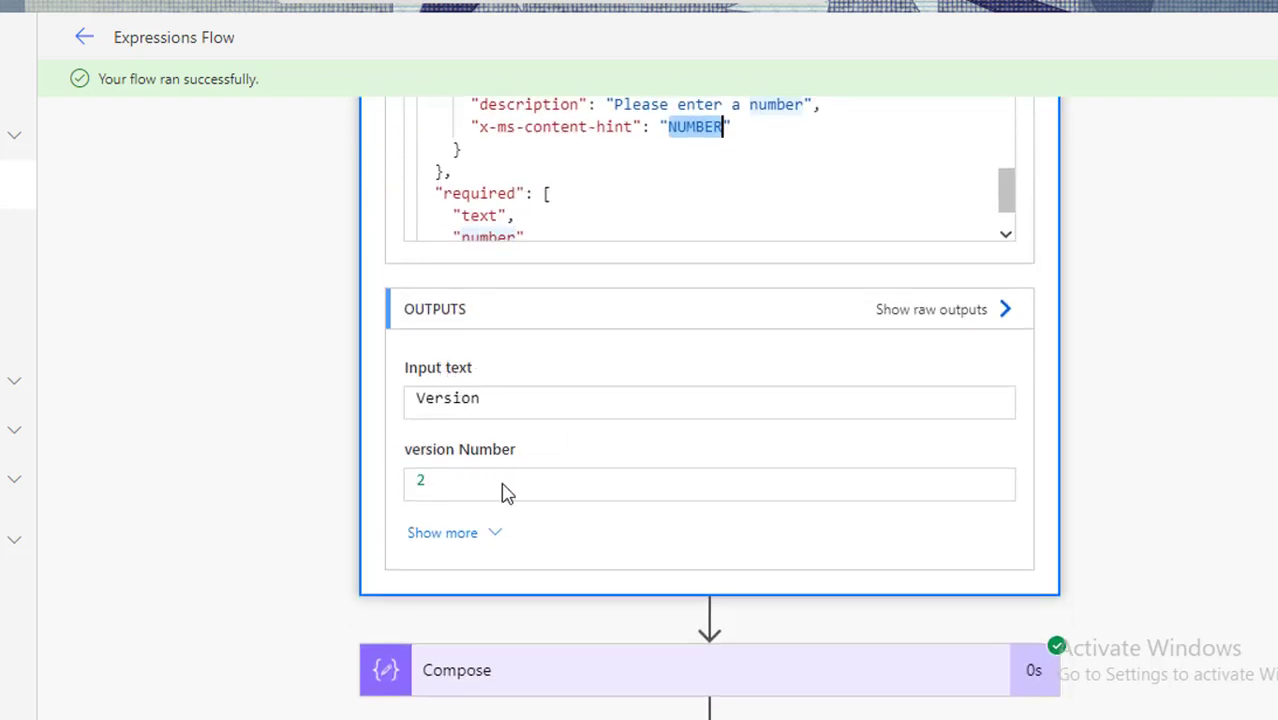
scroll(488, 494, "down", 1)
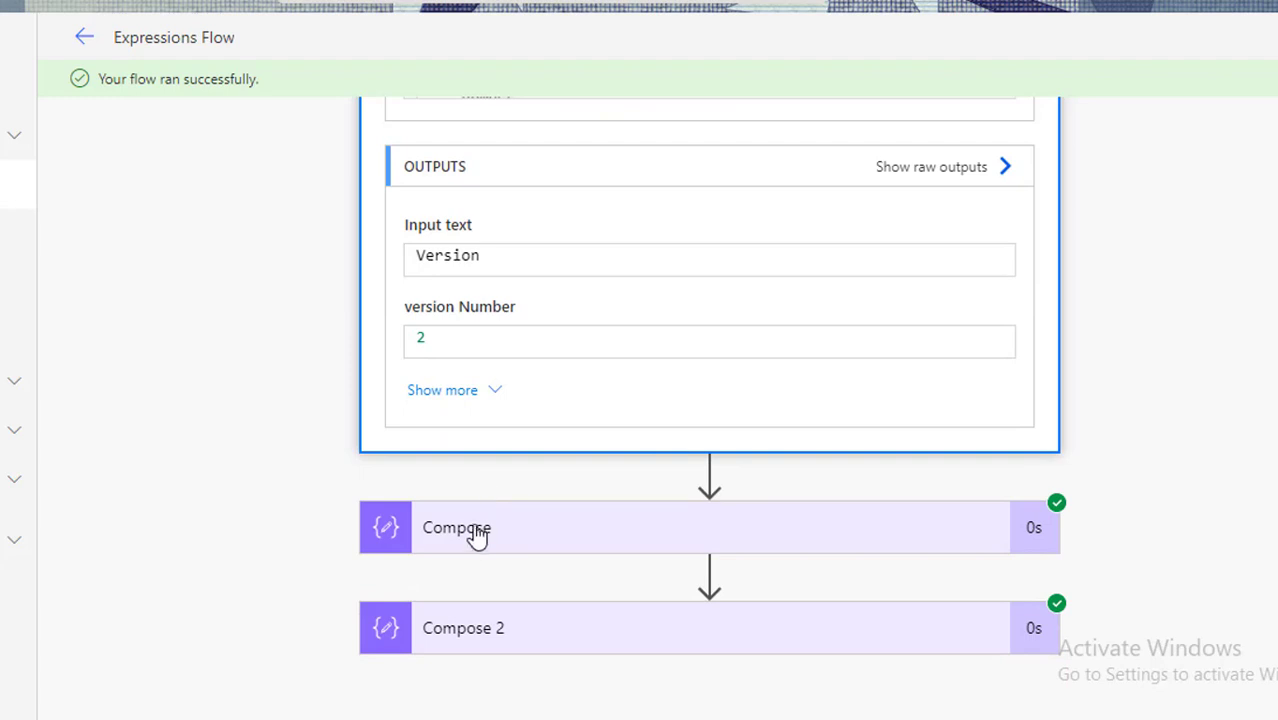
Step: Expand Compose to confirm its input and output are both 2, then expand Compose 2
left_click(573, 544)
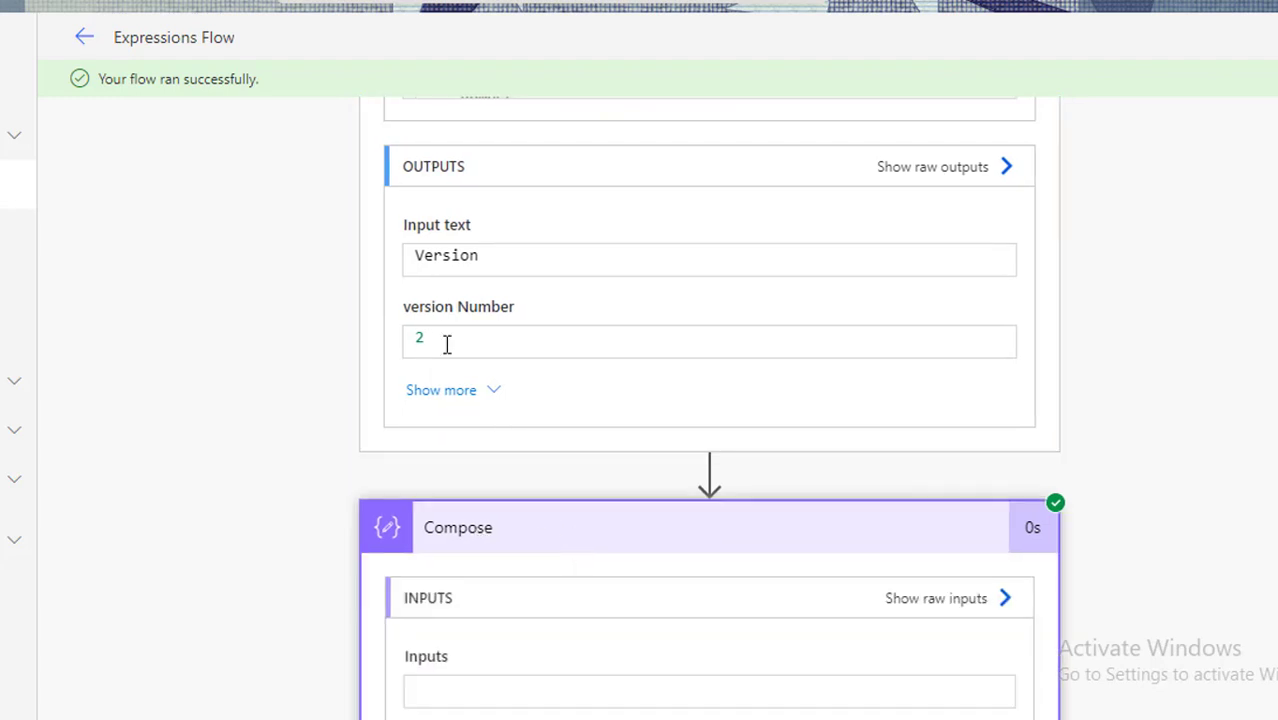
scroll(522, 491, "down", 1)
scroll(533, 551, "down", 1)
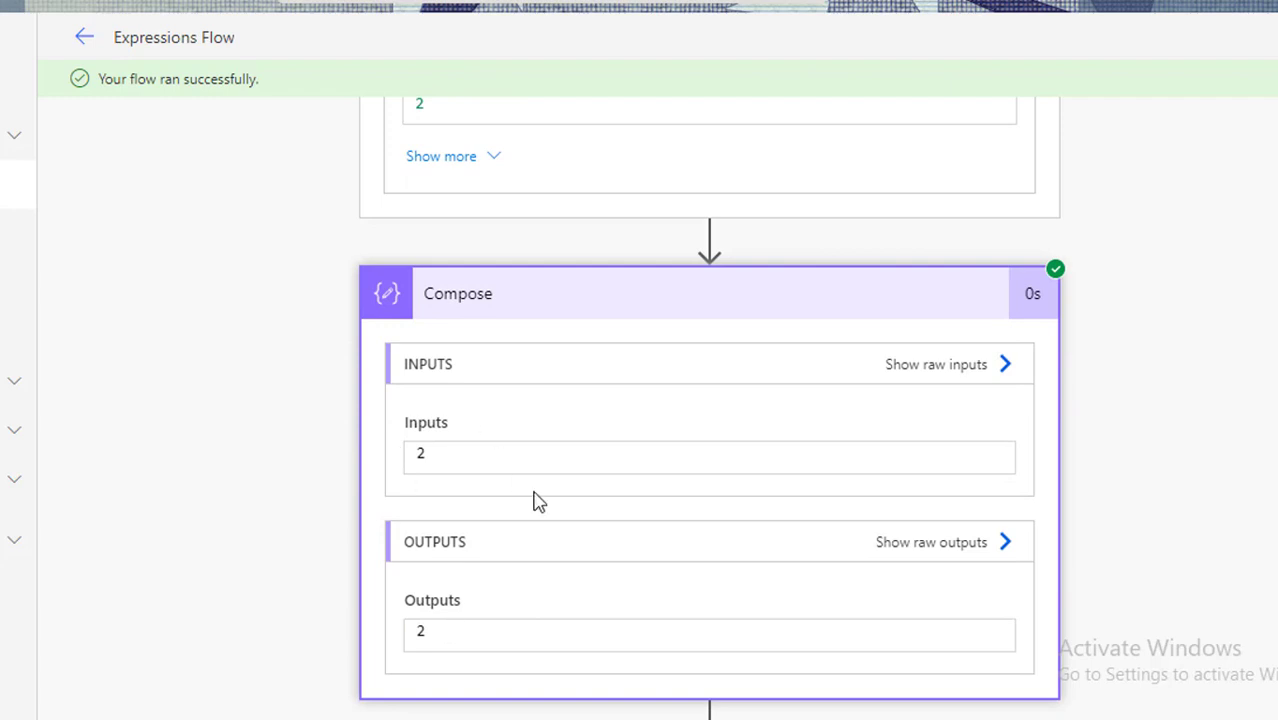
scroll(537, 500, "down", 1)
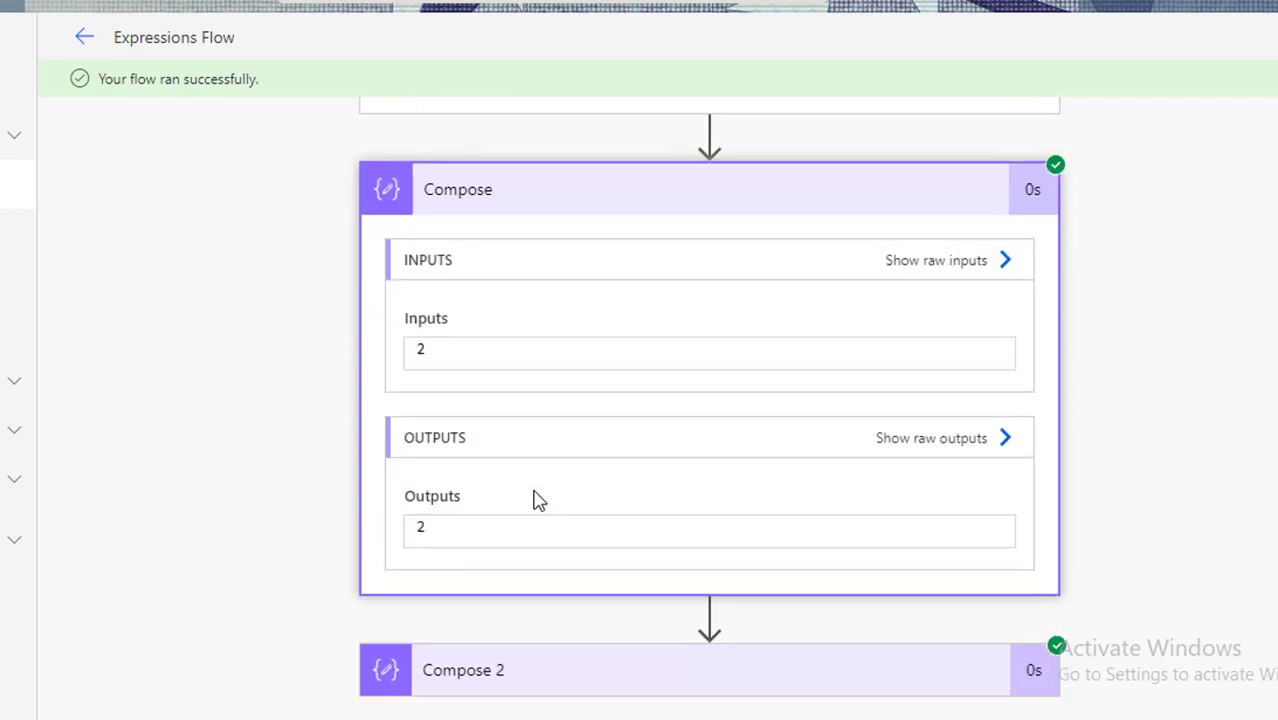
left_click(527, 650)
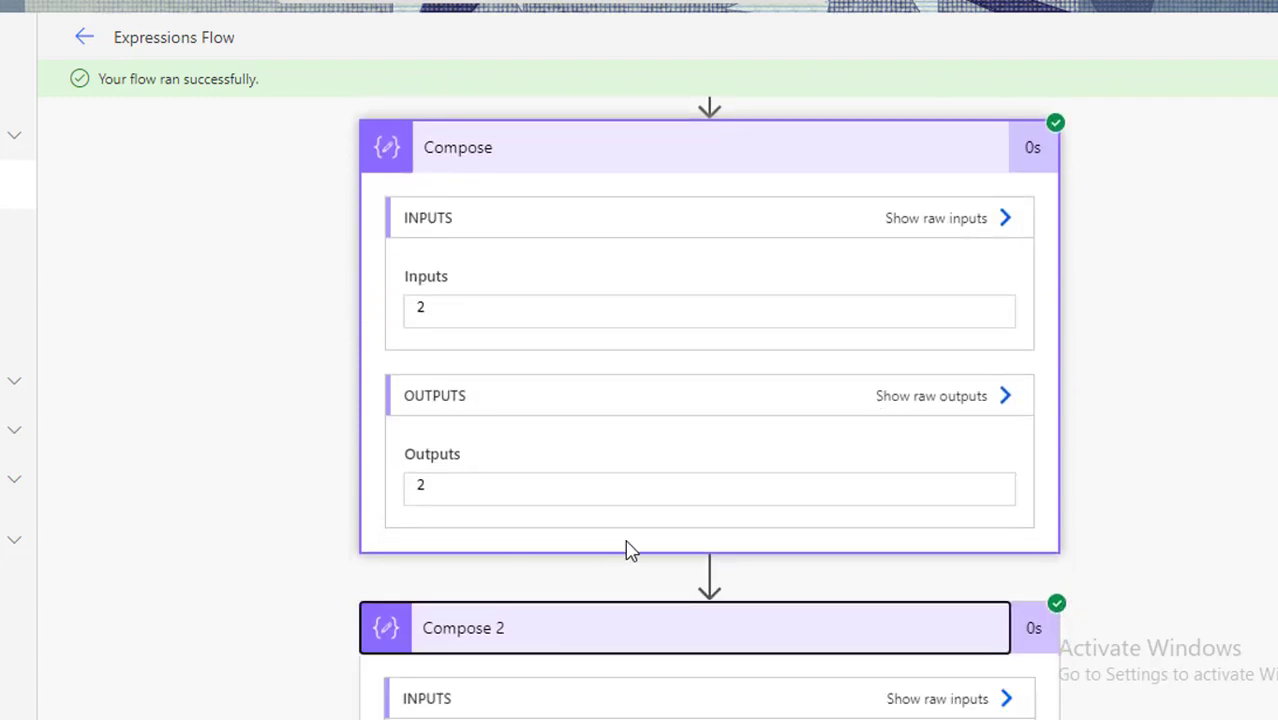
Step: Find Compose 2's output and highlight the Version2 value
scroll(630, 543, "down", 3)
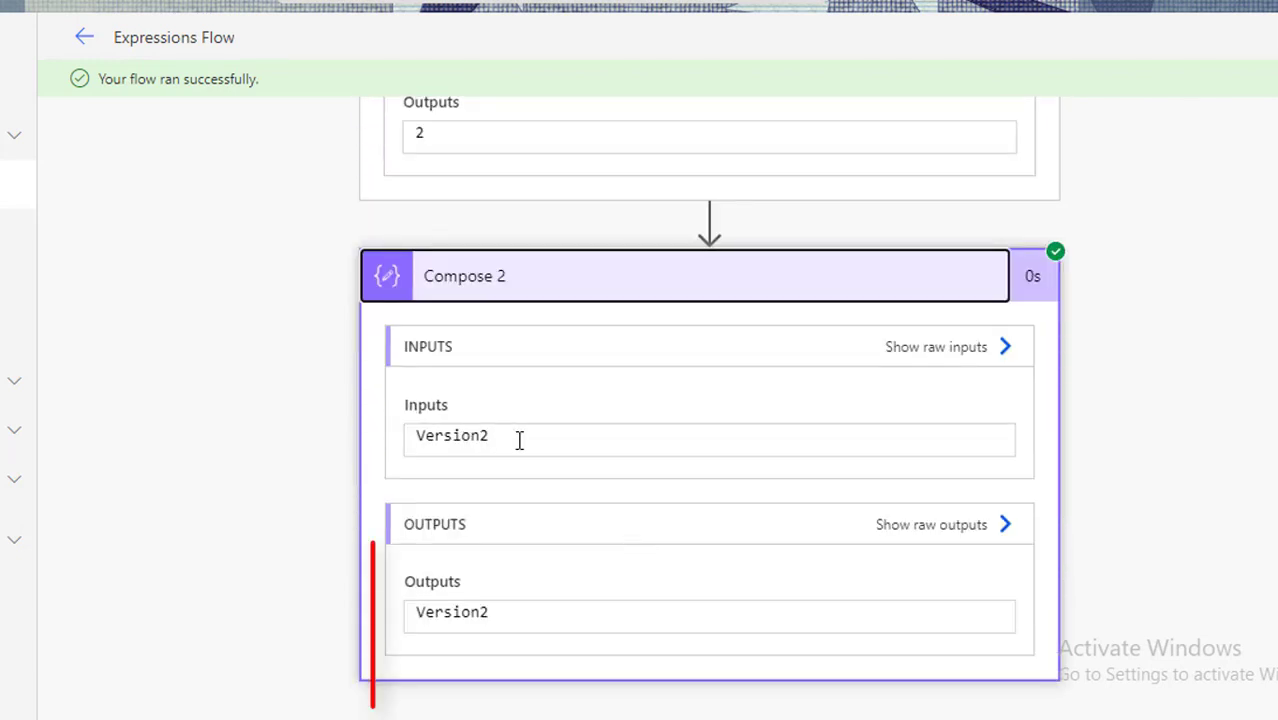
left_click_drag(490, 614, 398, 633)
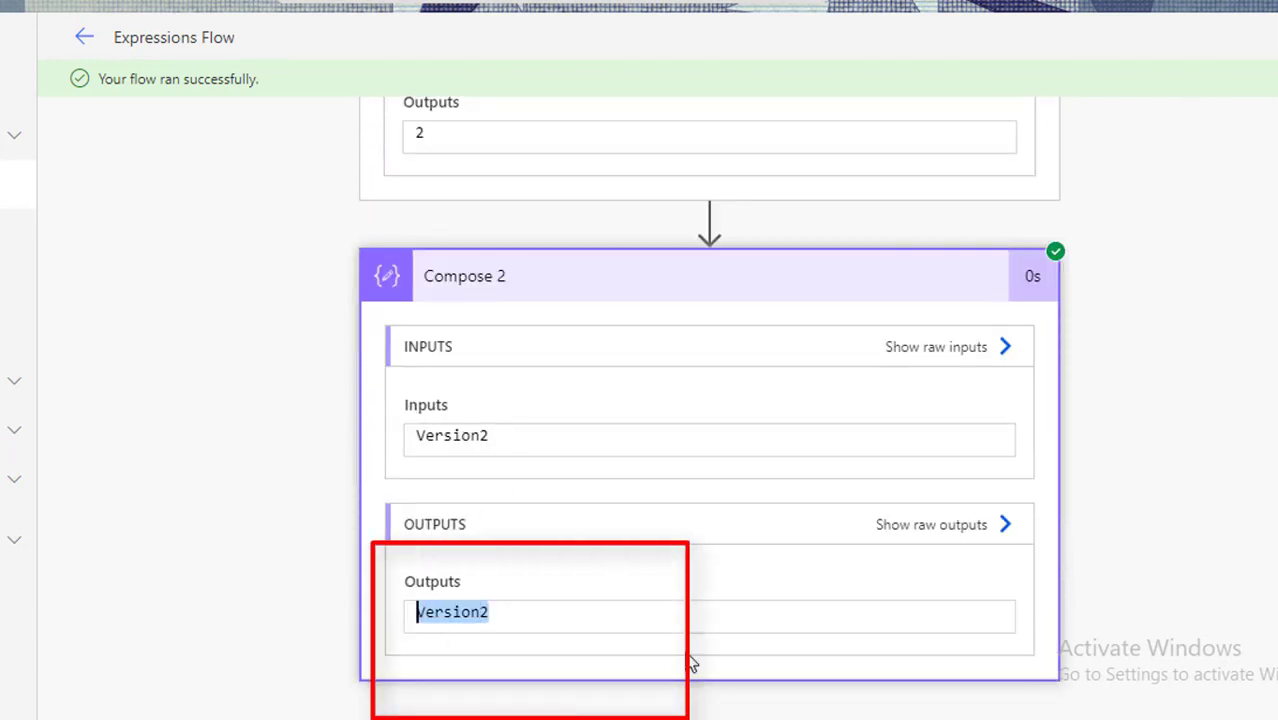